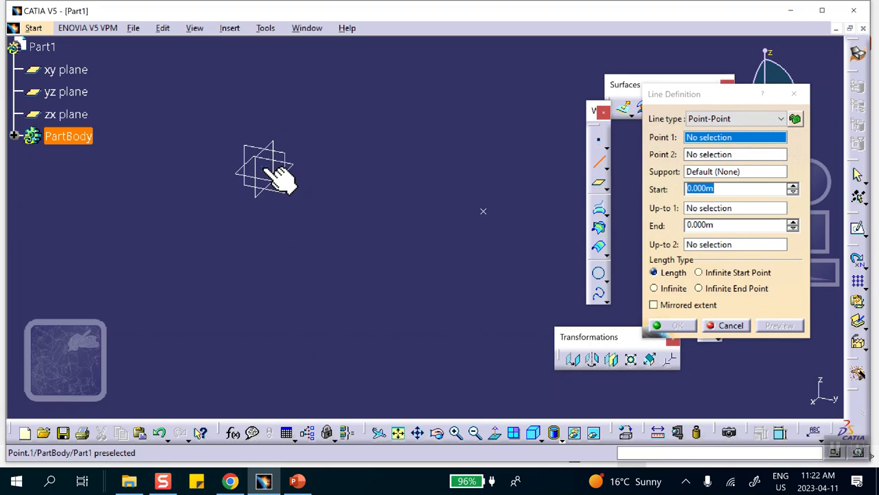
- Create a point-to-point line between the origin point and the second point
left_click(484, 210)
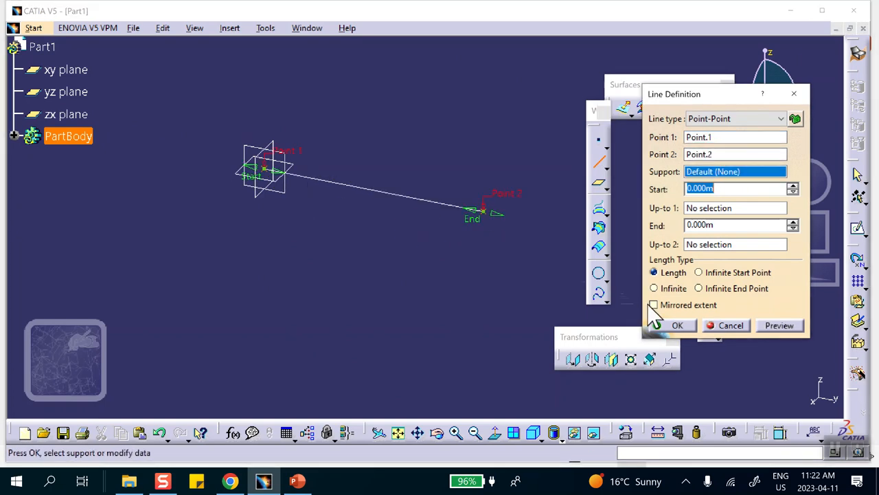
left_click(675, 326)
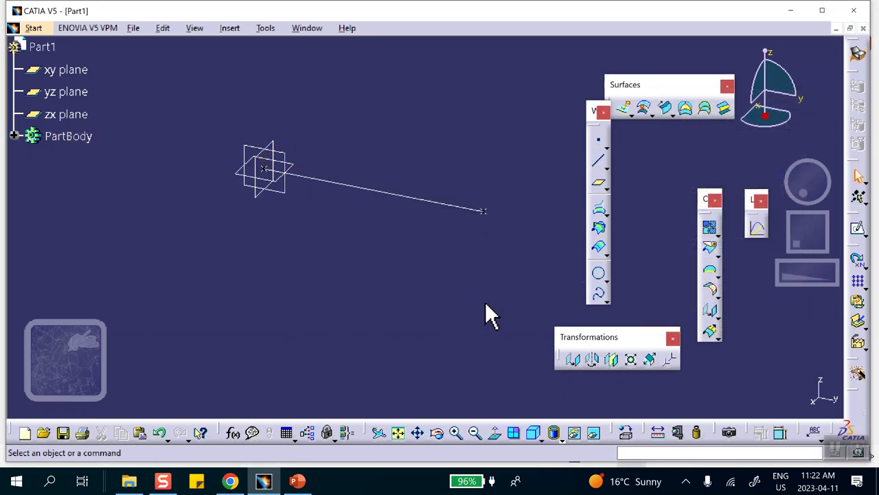
- Apply the Aluminium material from the metal library to Part1
left_click(627, 433)
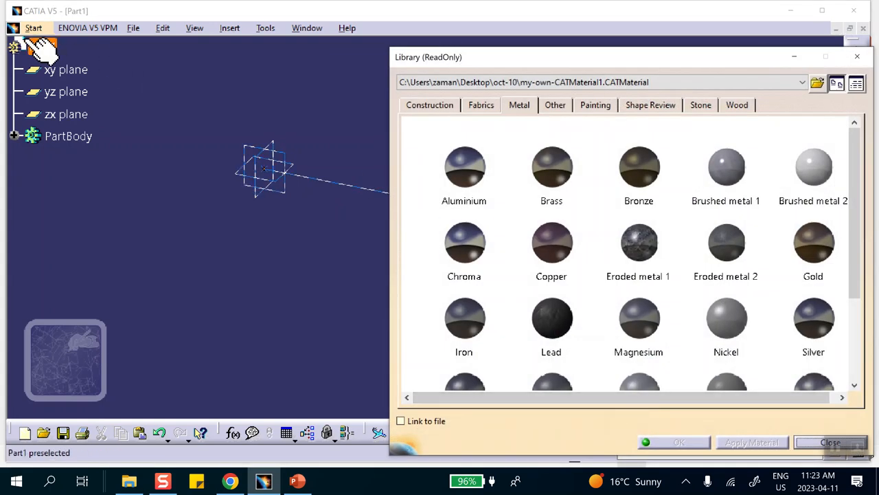
left_click(41, 47)
left_click(473, 172)
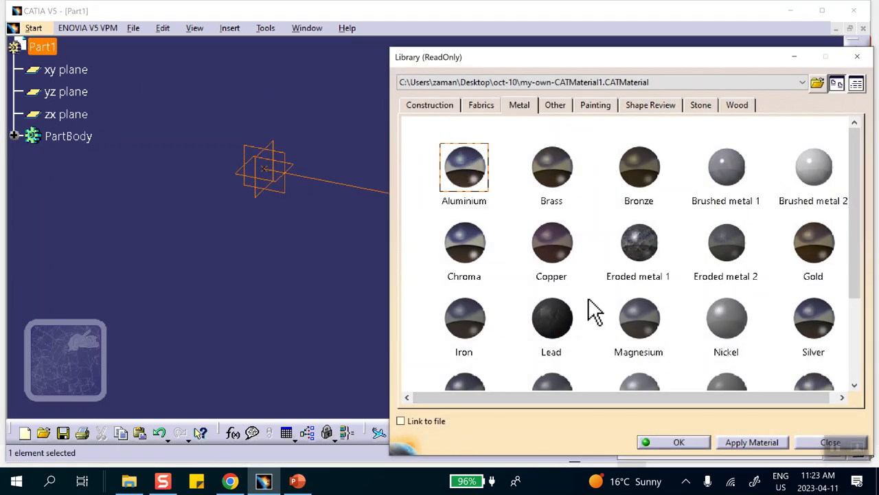
left_click(663, 442)
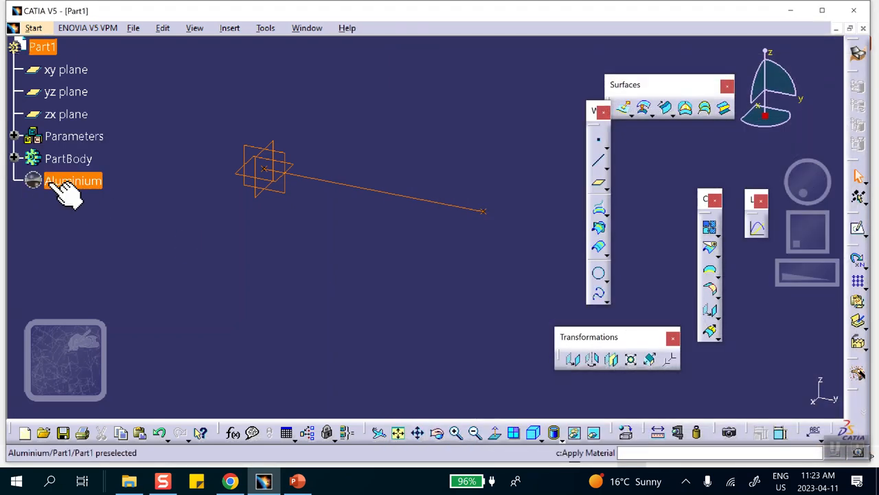
- Set the Aluminium material's Young modulus to 0.1 Pa and its density to 0.1 kg_m3
left_click(60, 180)
double_click(62, 181)
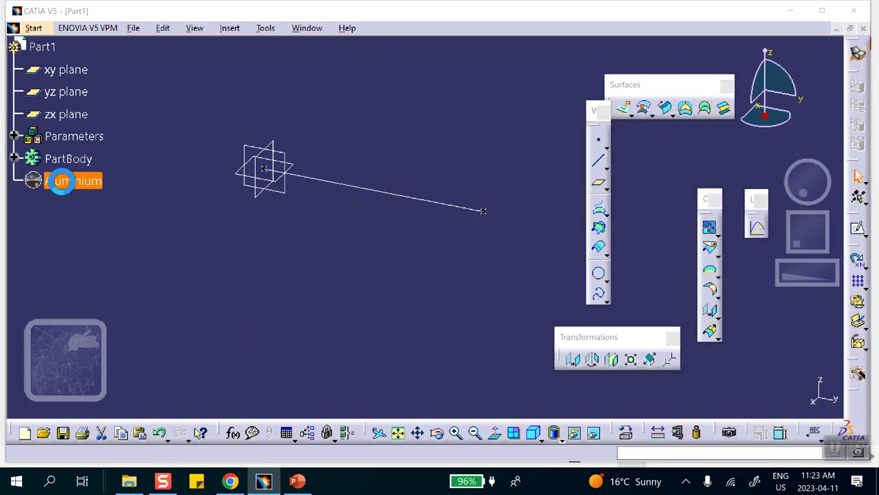
left_click(646, 78)
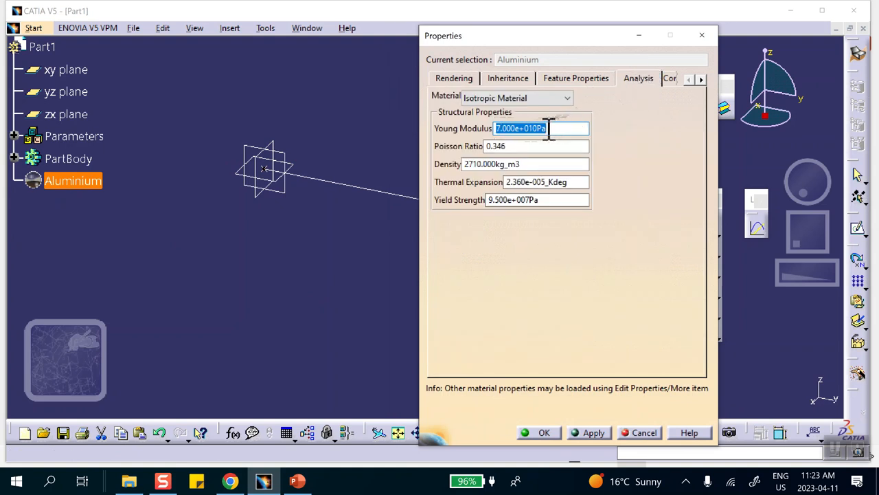
key("BackSpace")
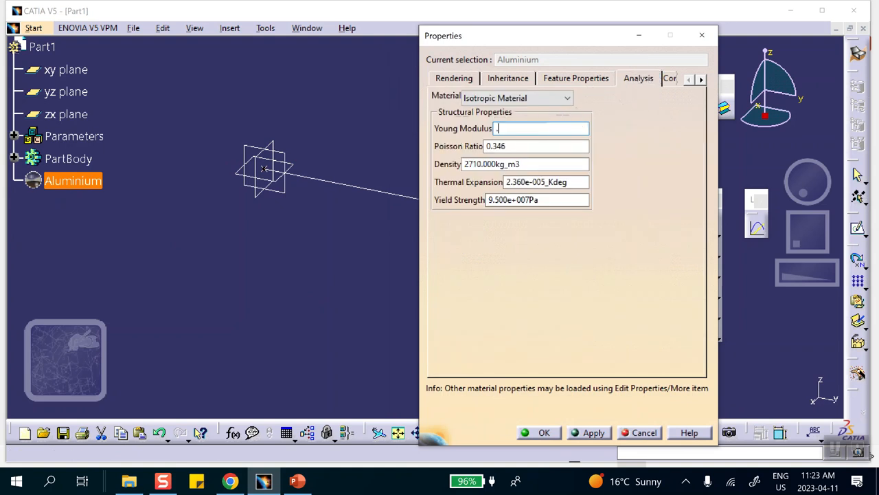
left_click(540, 164)
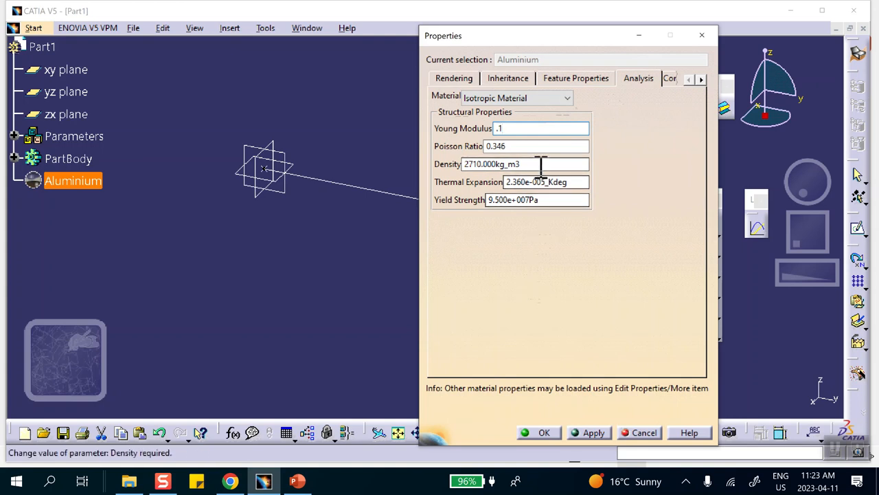
left_click_drag(539, 165, 412, 167)
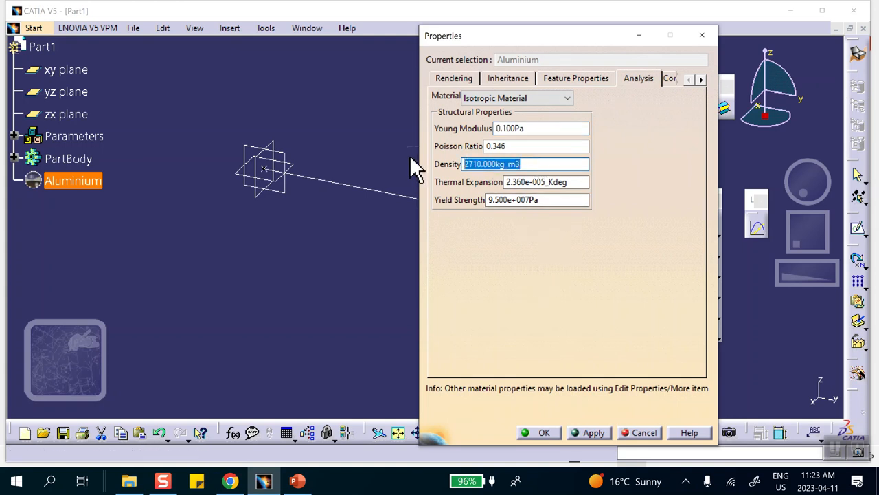
type(".")
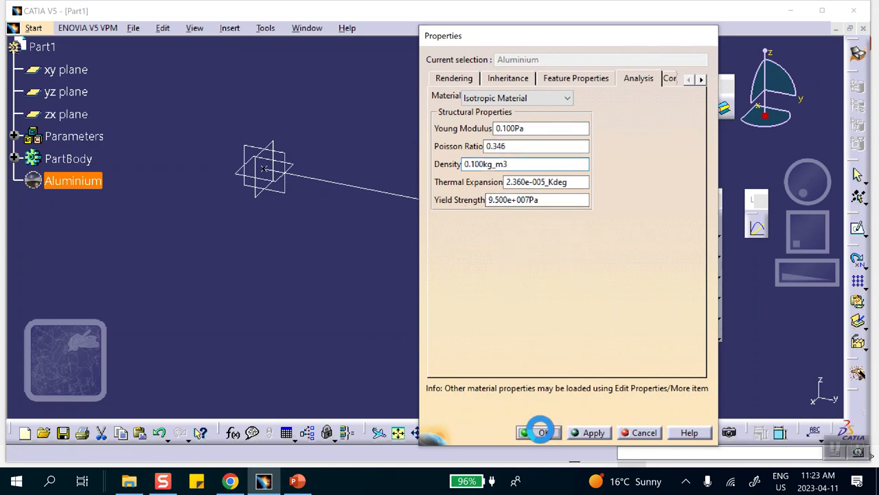
left_click(545, 432)
- Start a Generative Structural Analysis of the part
middle_click_drag(364, 318, 347, 296)
left_click(35, 28)
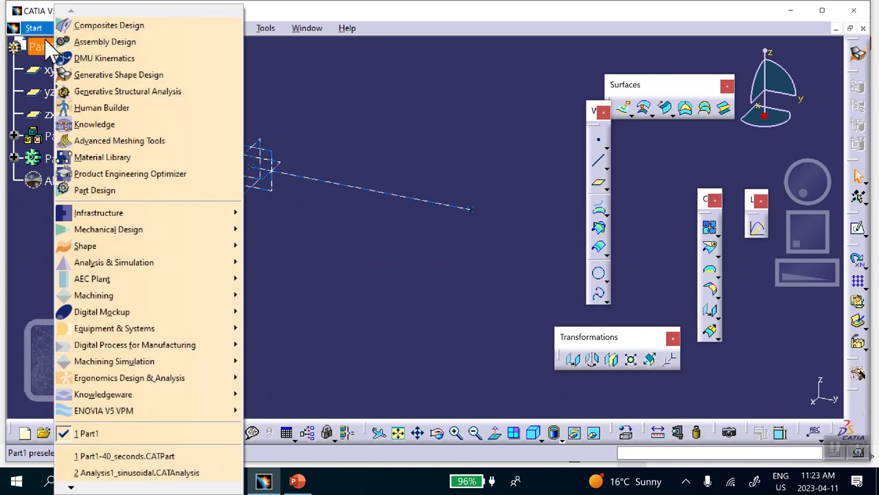
left_click(75, 90)
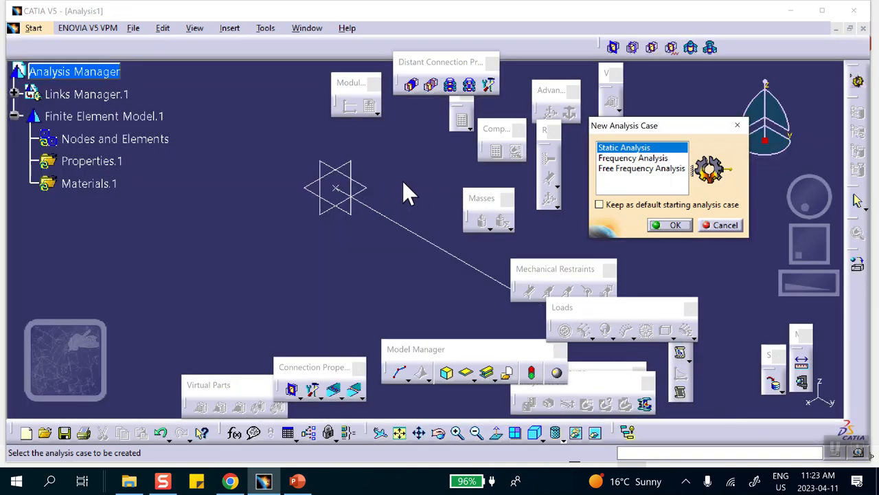
middle_click_drag(404, 182, 291, 132)
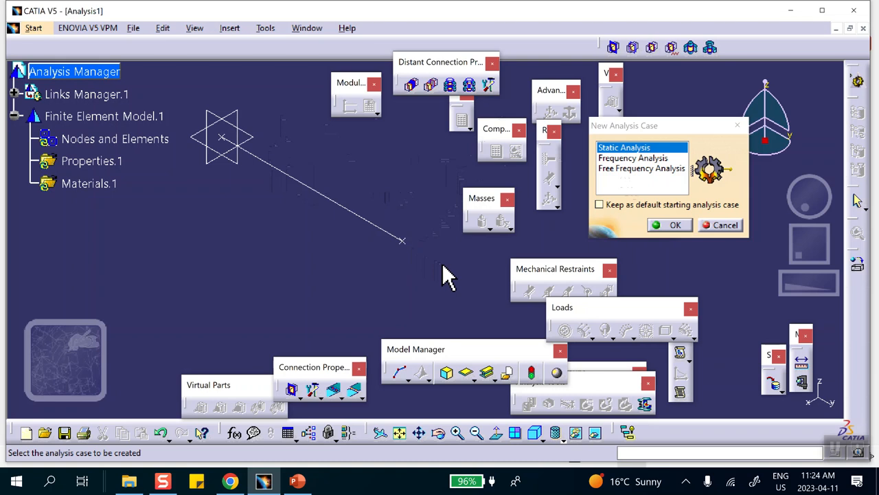
- Switch to PowerPoint to review the spring-mass-damper problem slide, and return to CATIA
mouse_move(297, 482)
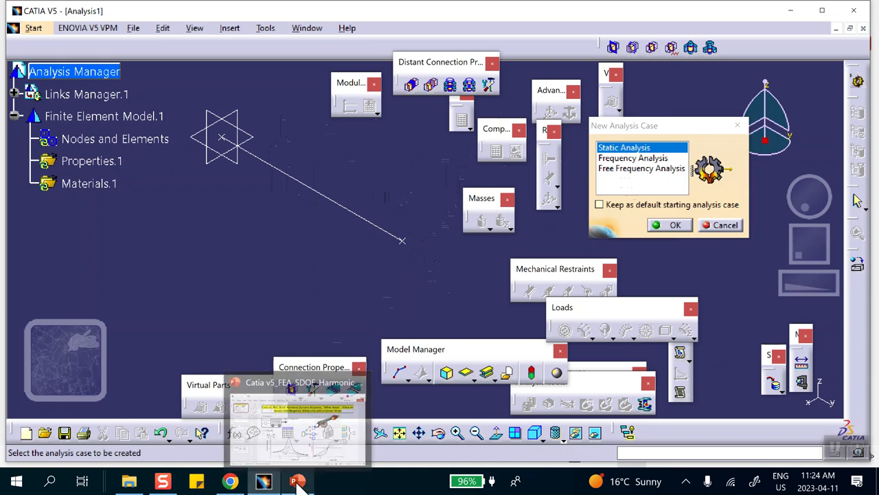
left_click(297, 482)
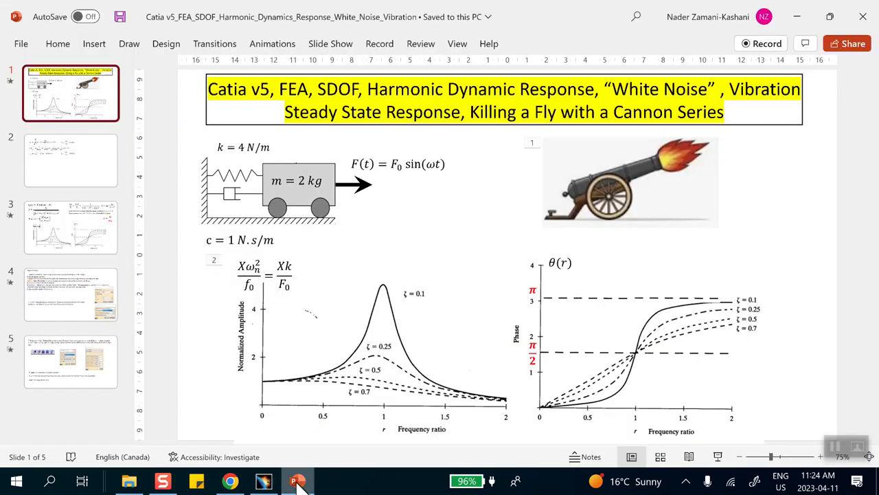
left_click(796, 16)
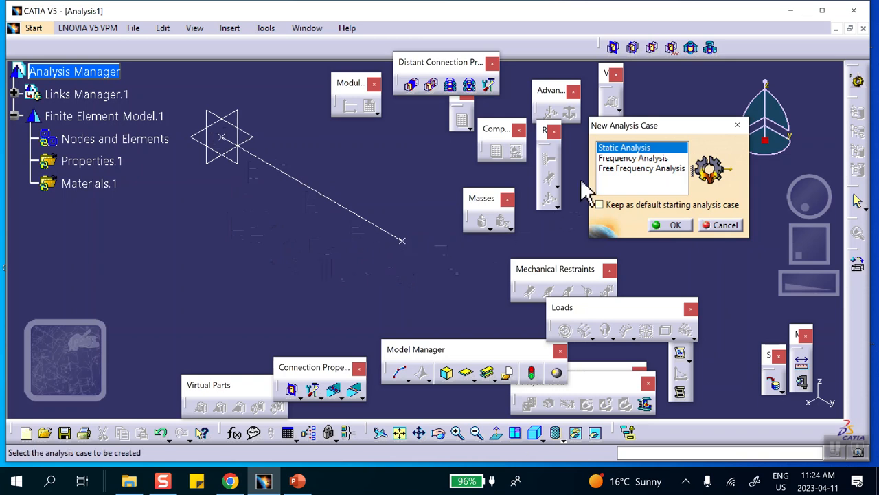
- Create a Static Analysis case for the finite element model
left_click(671, 225)
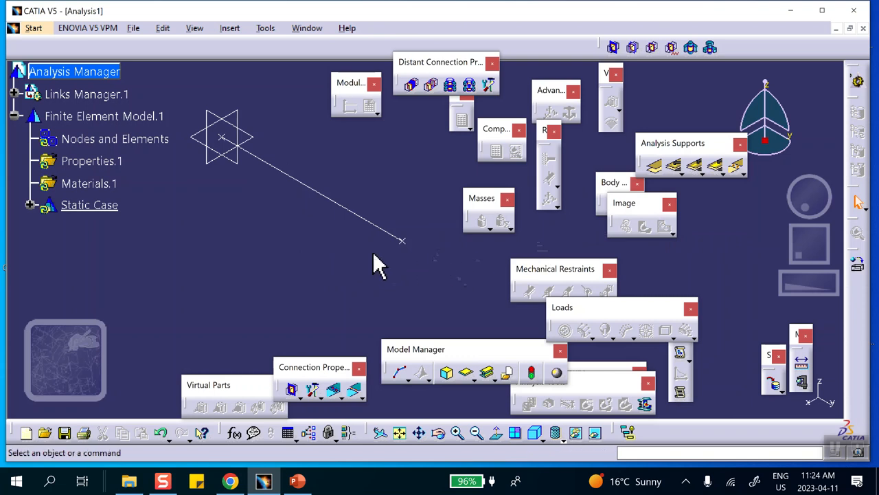
left_click(837, 448)
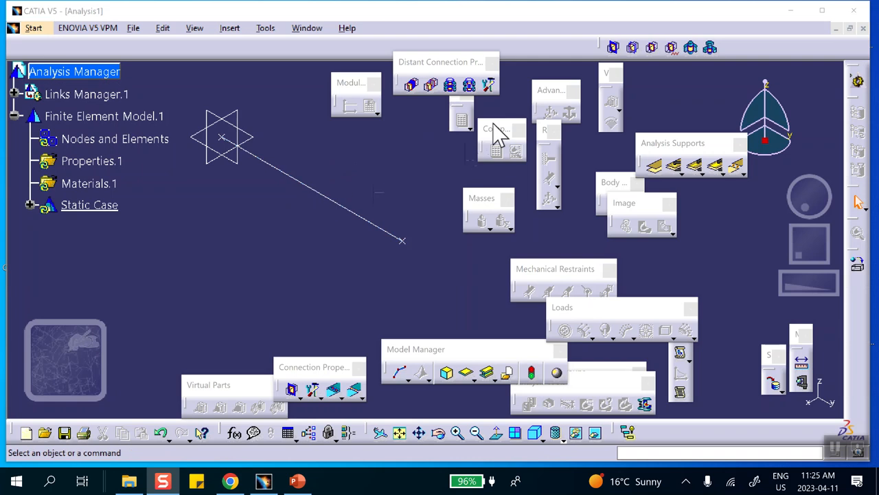
- Hide the two points at the ends of the line
left_click(656, 170)
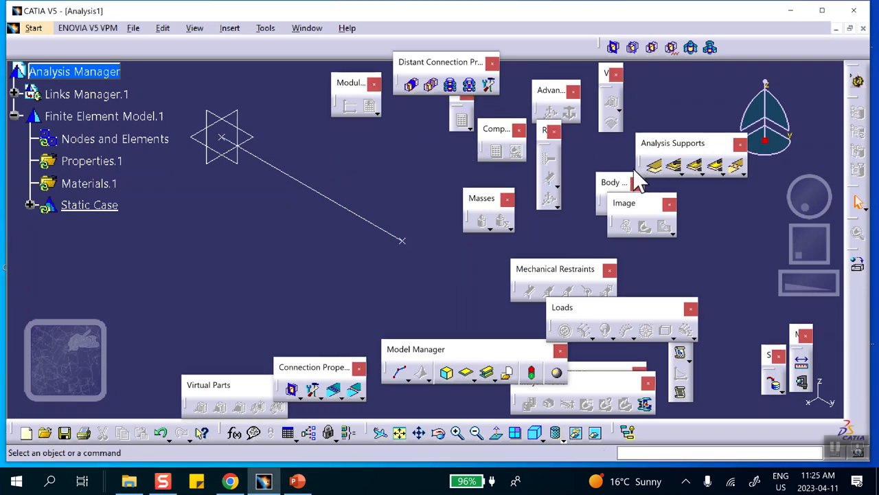
right_click(222, 137)
left_click(249, 179)
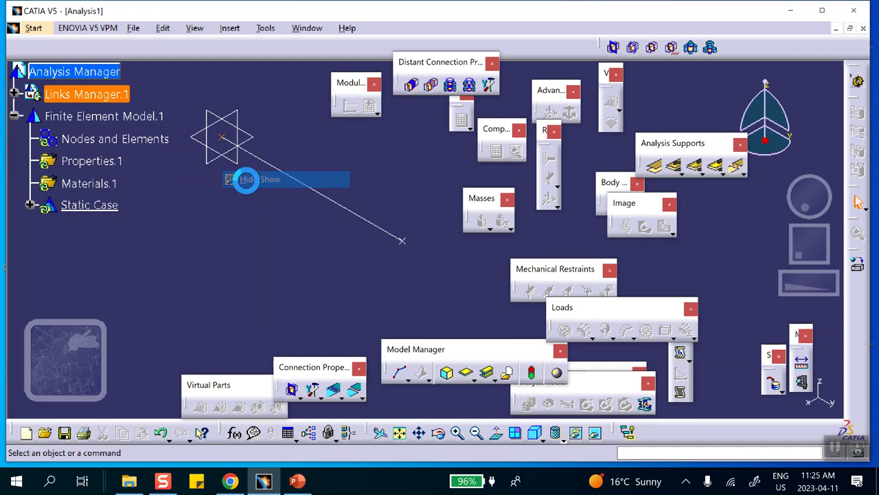
right_click(404, 243)
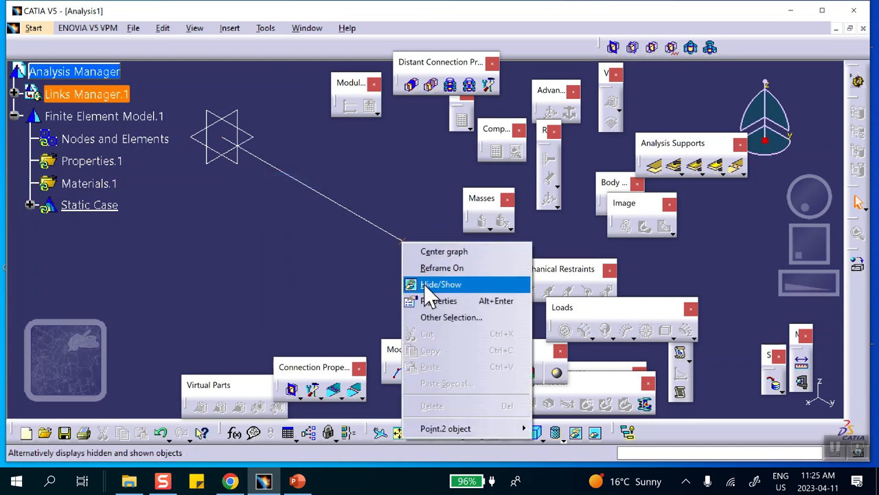
left_click(428, 285)
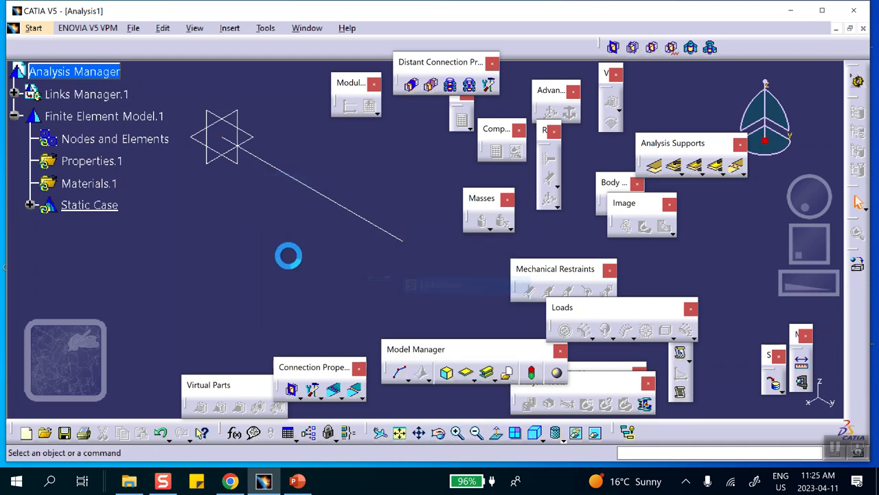
- Create a General Analysis Connection with the line's start vertex as first component and its end vertex as second
left_click(656, 164)
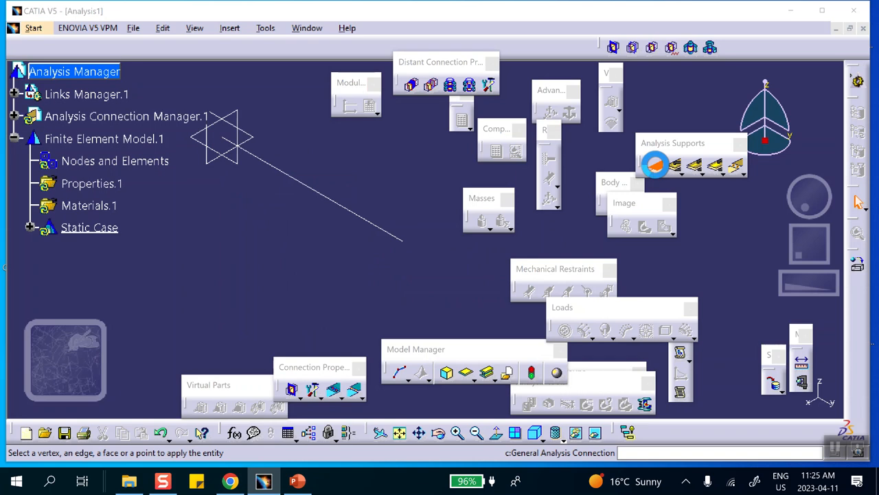
left_click(222, 137)
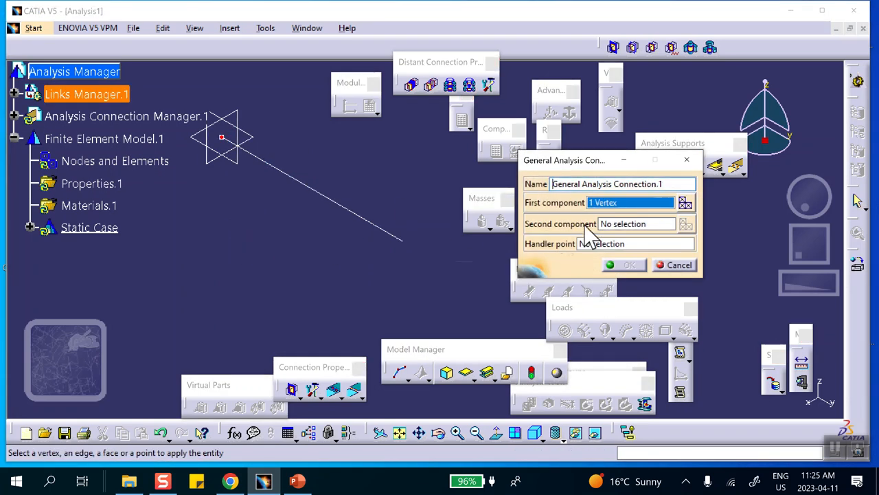
left_click(404, 241)
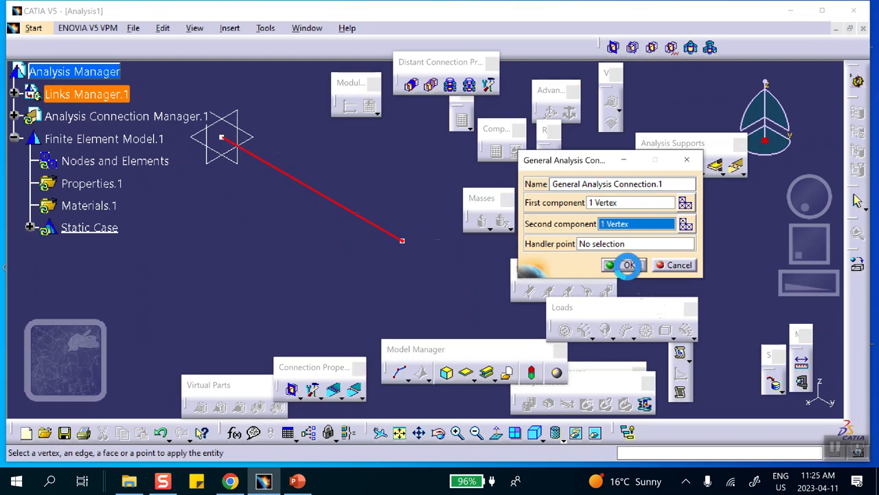
left_click(629, 265)
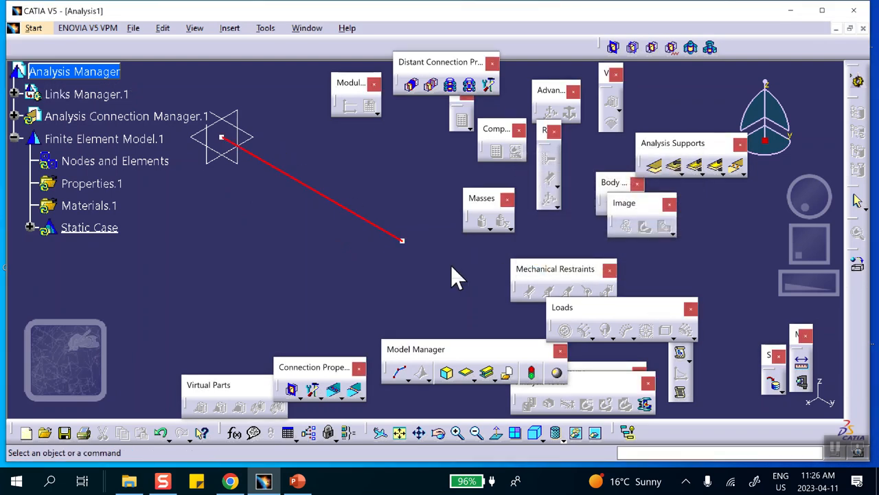
- Add a user-defined distant connection property on General Analysis Connection.1, keeping Rigid-Spring-Rigid as the middle type
left_click(490, 86)
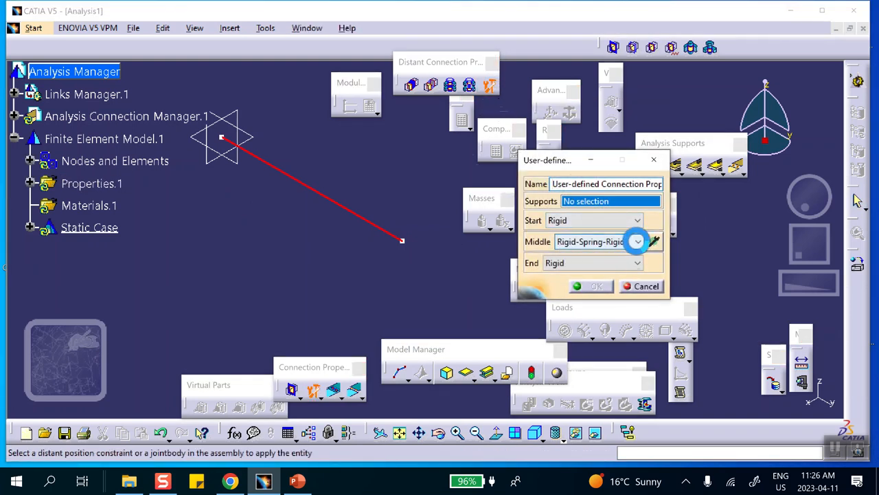
left_click(633, 242)
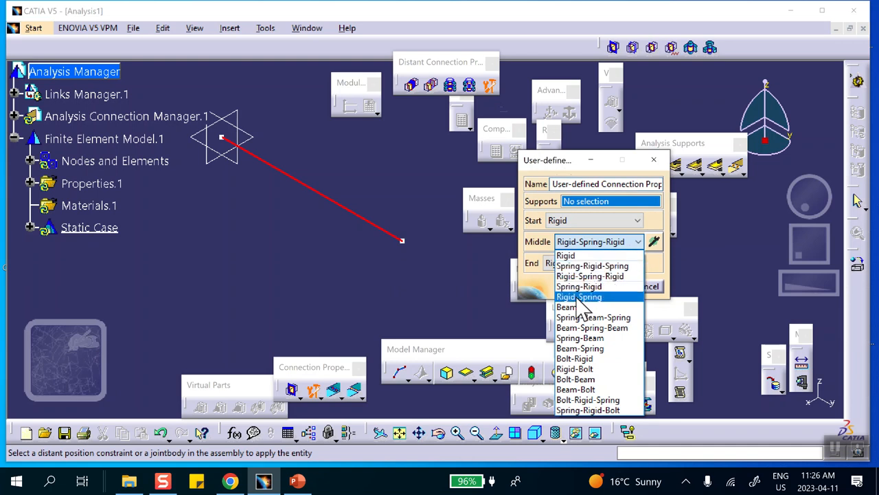
left_click(449, 276)
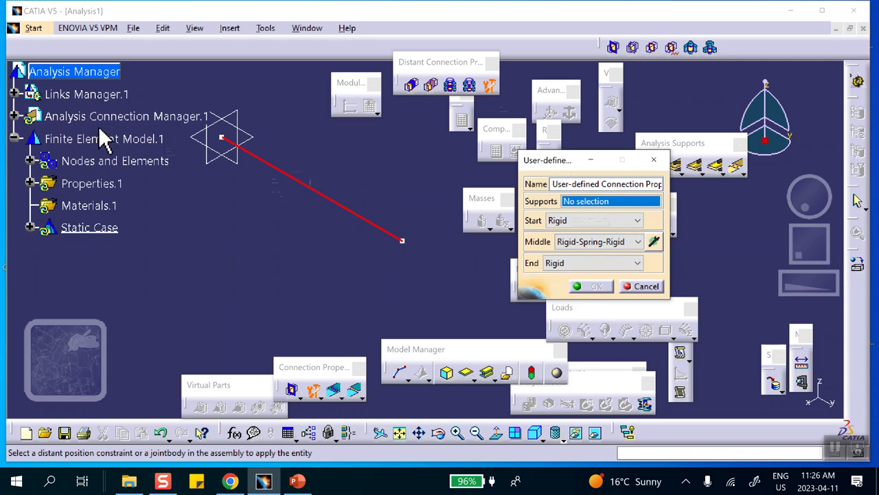
left_click(14, 116)
left_click(29, 139)
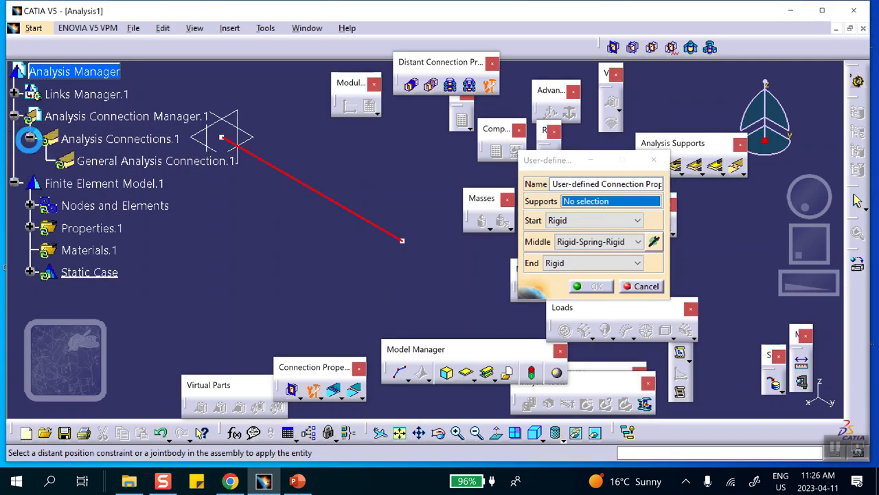
left_click(118, 170)
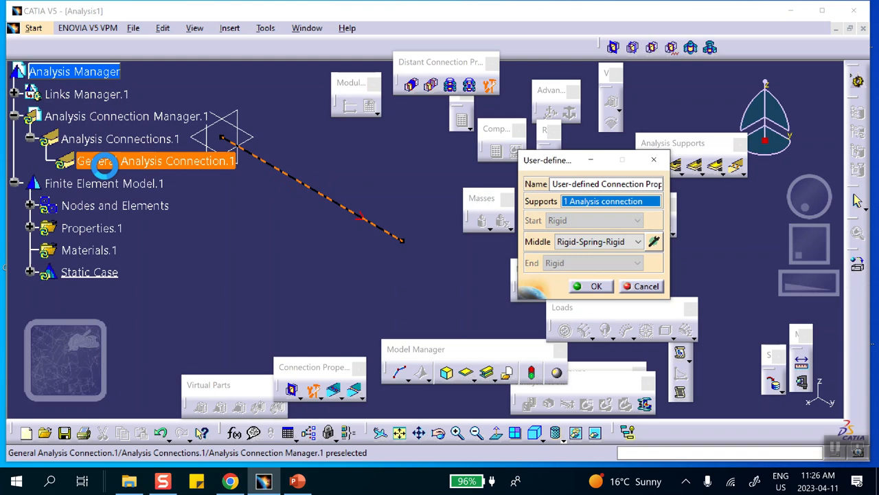
left_click(595, 288)
- Hide Line.1, the red line running between the two end vertices, in the analysis model
middle_click_drag(329, 285, 336, 254)
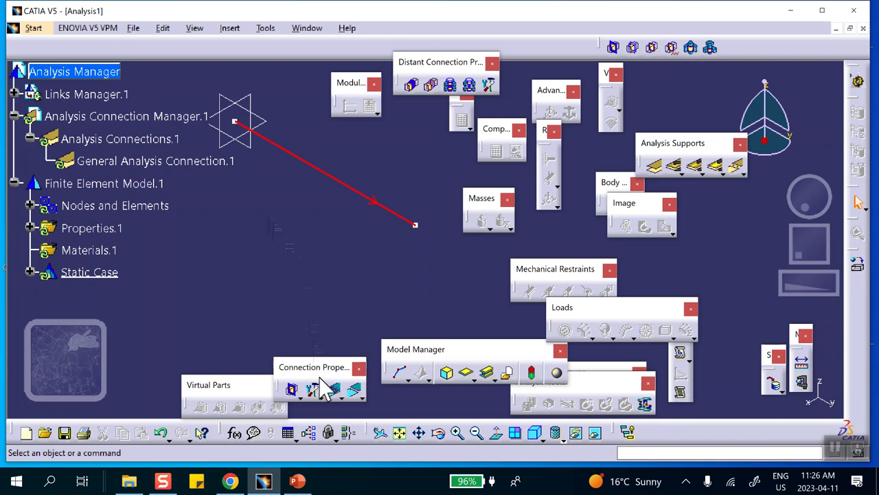
right_click(332, 180)
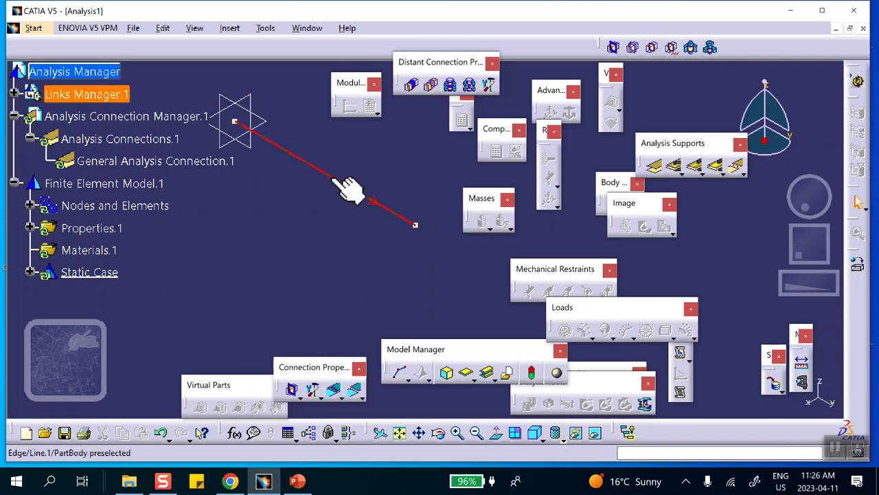
left_click(364, 236)
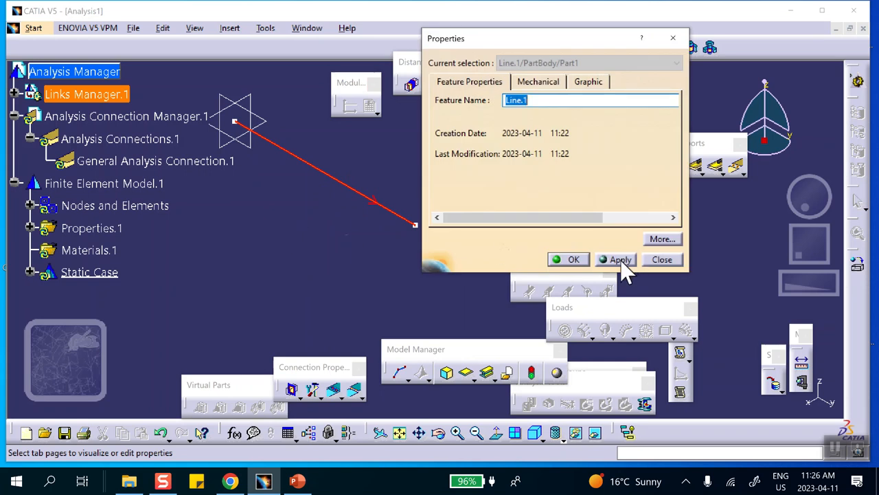
left_click(660, 261)
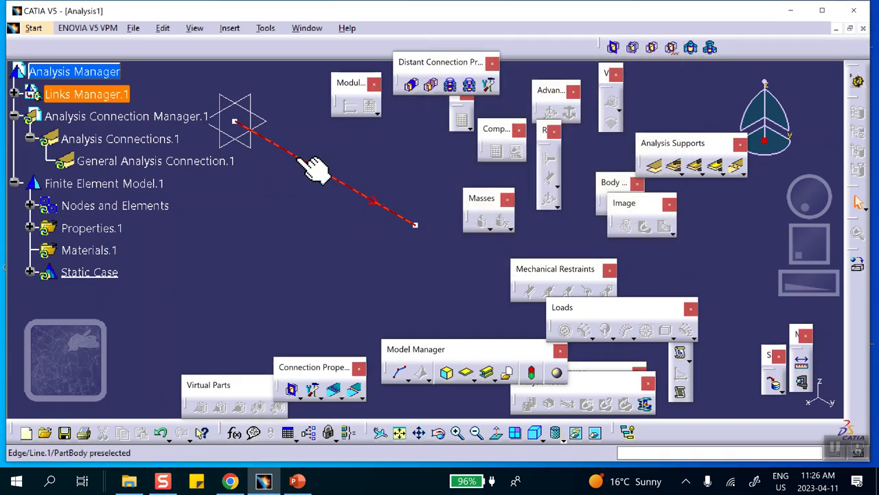
right_click(300, 165)
left_click(323, 183)
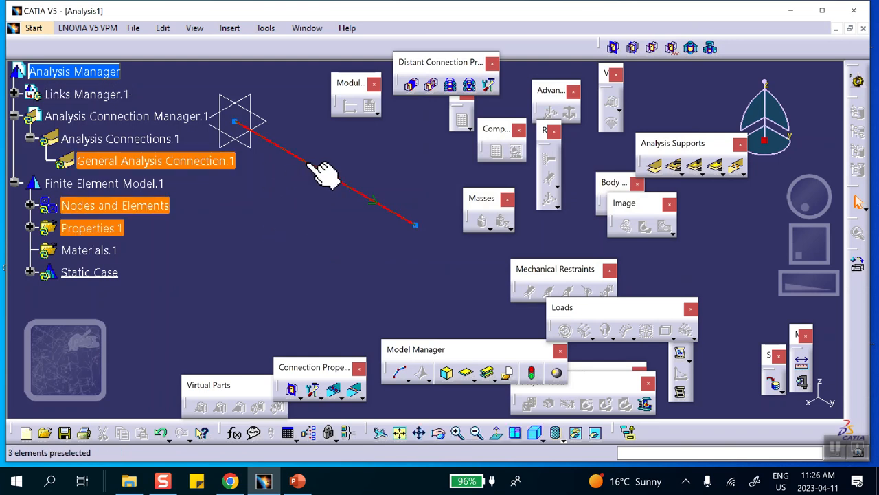
- Expand Properties.1 and hide User-defined Connection Property.1
left_click(29, 227)
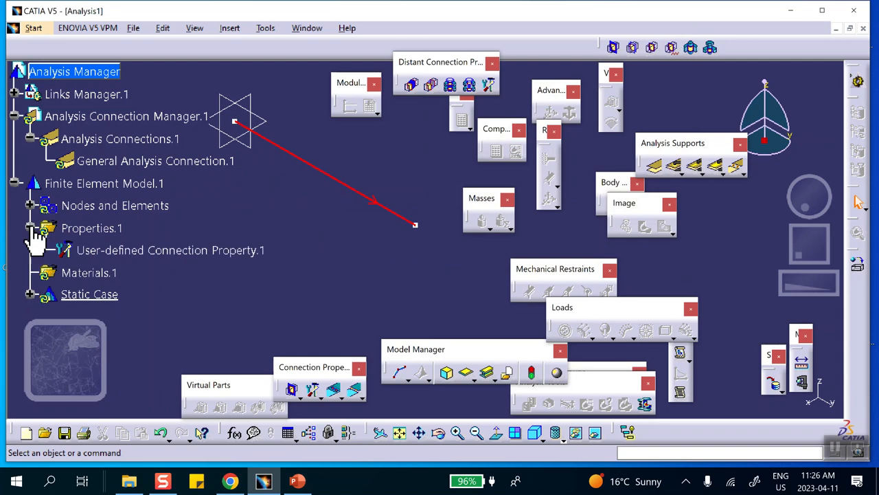
right_click(110, 251)
left_click(172, 293)
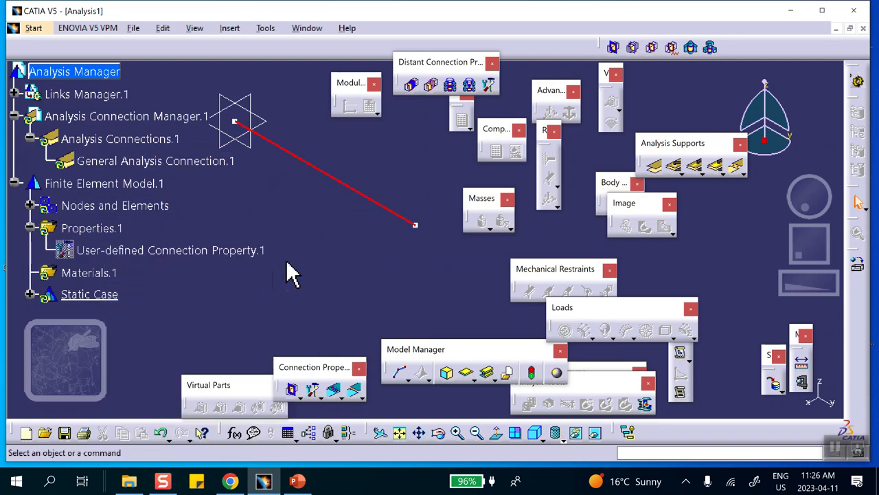
- Try hiding General Analysis Connection.1, and undo the change
right_click(125, 165)
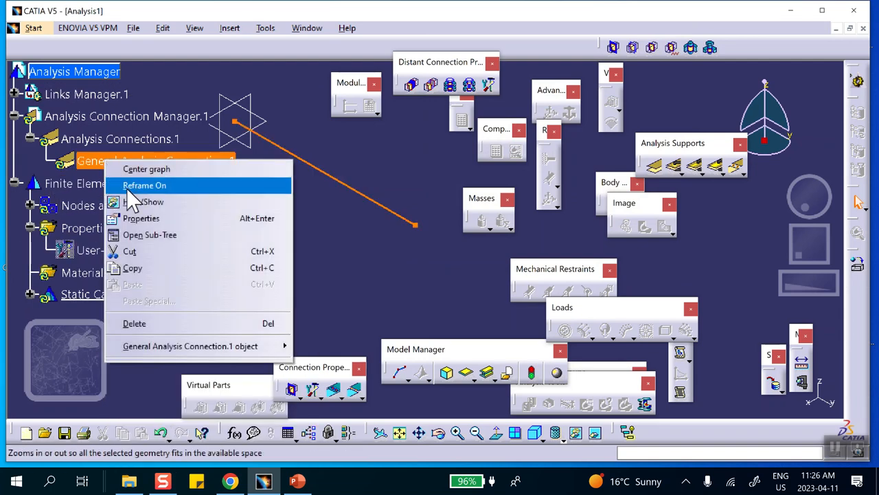
left_click(136, 203)
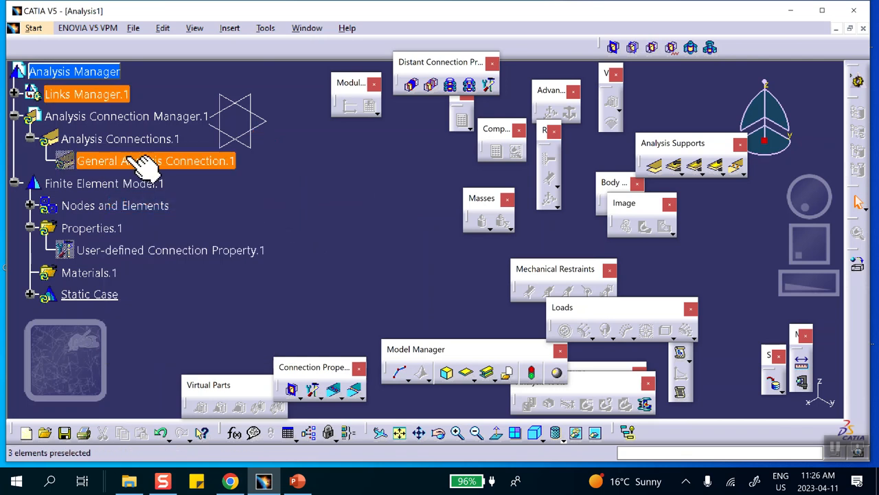
left_click(160, 432)
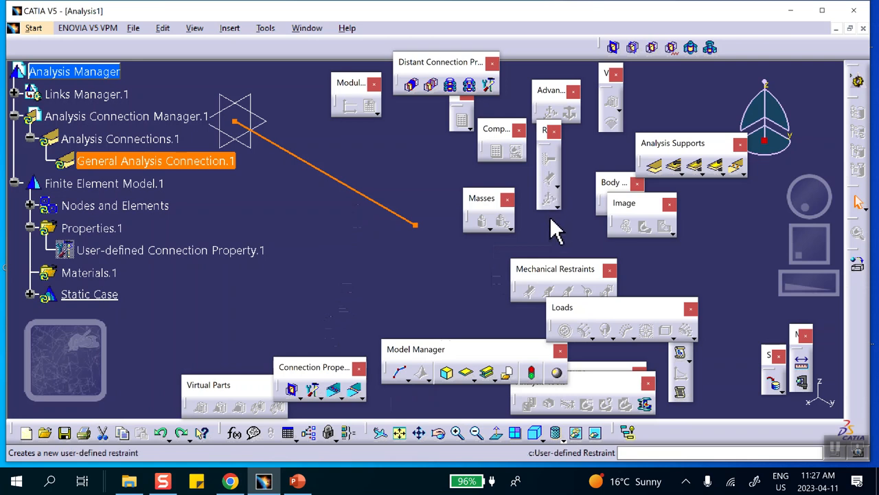
- Start a beam mesh and hide the General Analysis Connection symbol covering the line
left_click(403, 372)
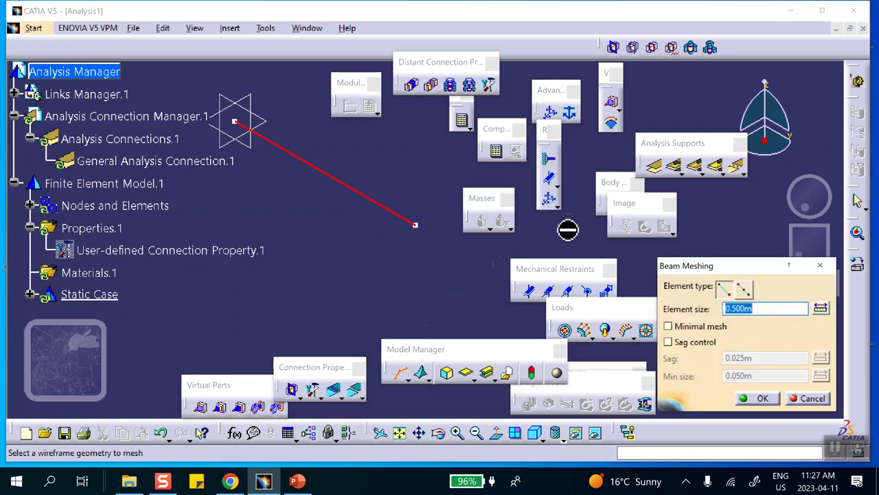
right_click(358, 193)
left_click(368, 233)
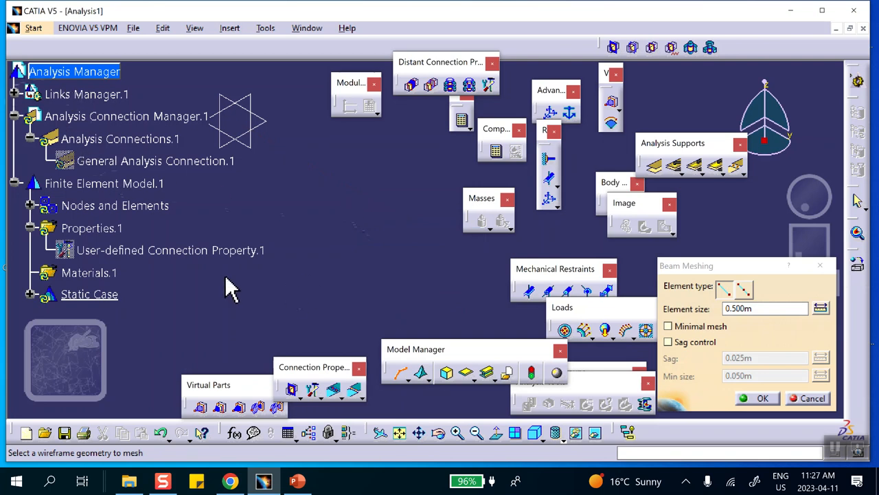
- Return General Analysis Connection.1 and the user-defined connection property from the hidden space to the visible one, and hide the property again
left_click(595, 432)
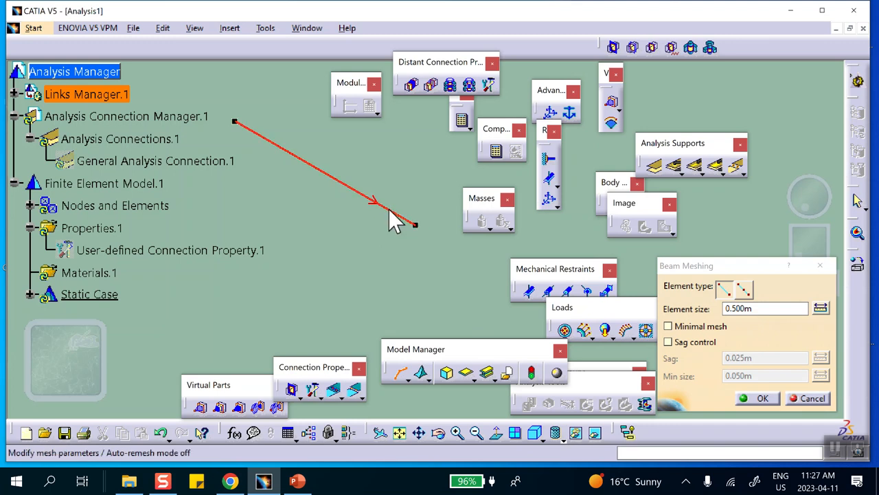
right_click(393, 211)
left_click(411, 251)
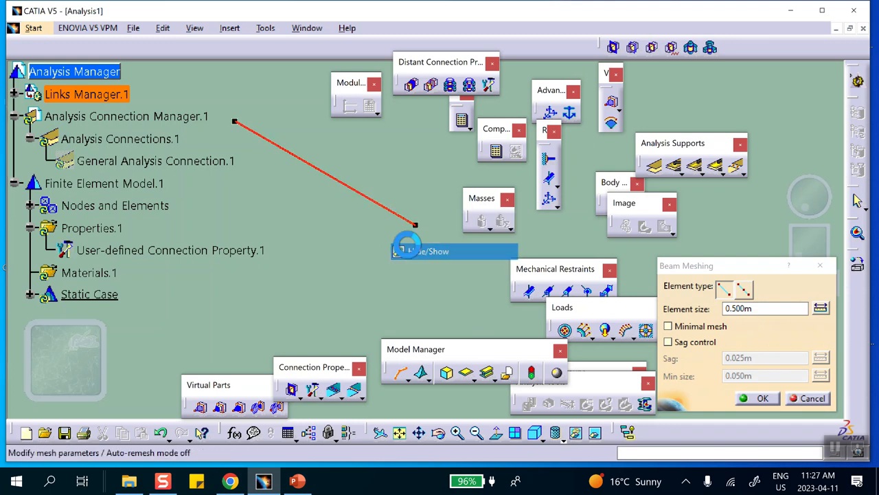
right_click(394, 210)
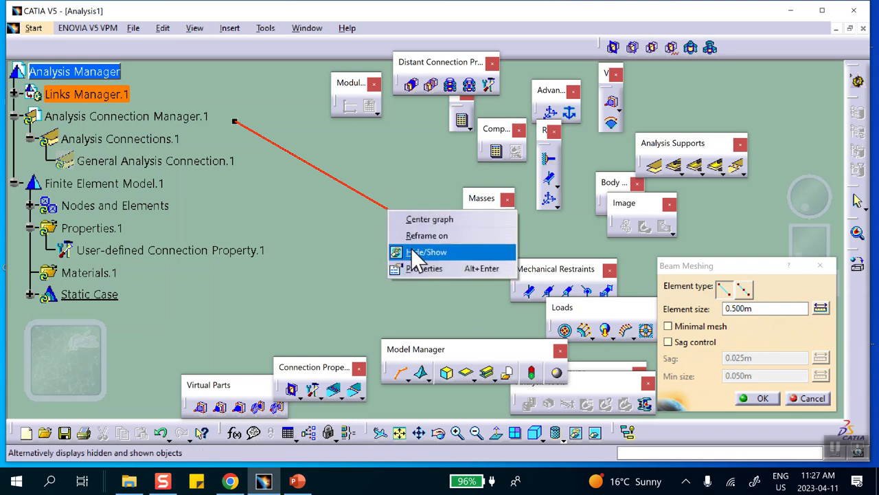
left_click(411, 249)
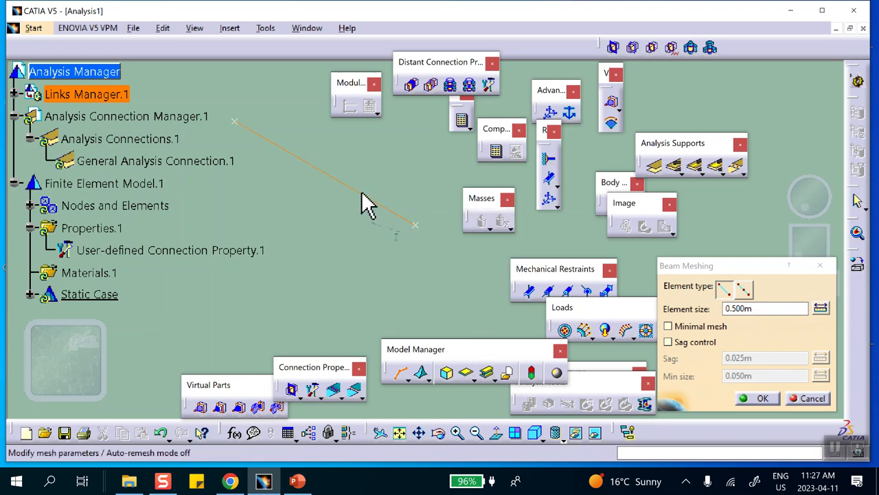
left_click(595, 432)
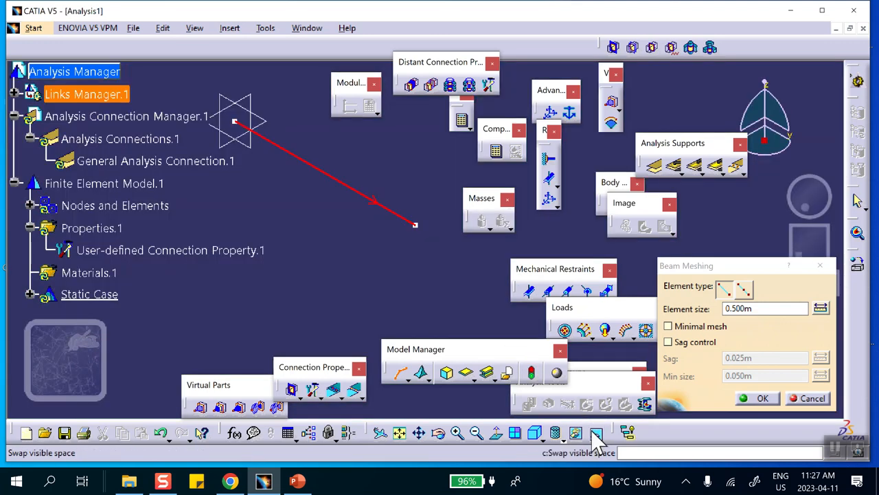
right_click(390, 209)
left_click(398, 246)
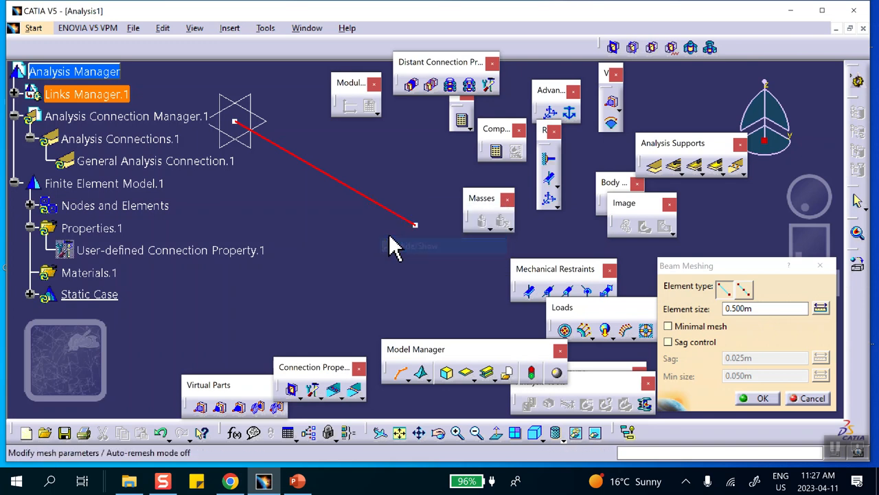
- Show Line.1 under Part1's PartBody in the linked part, and cancel the beam mesh
scroll(190, 202, "up", 2)
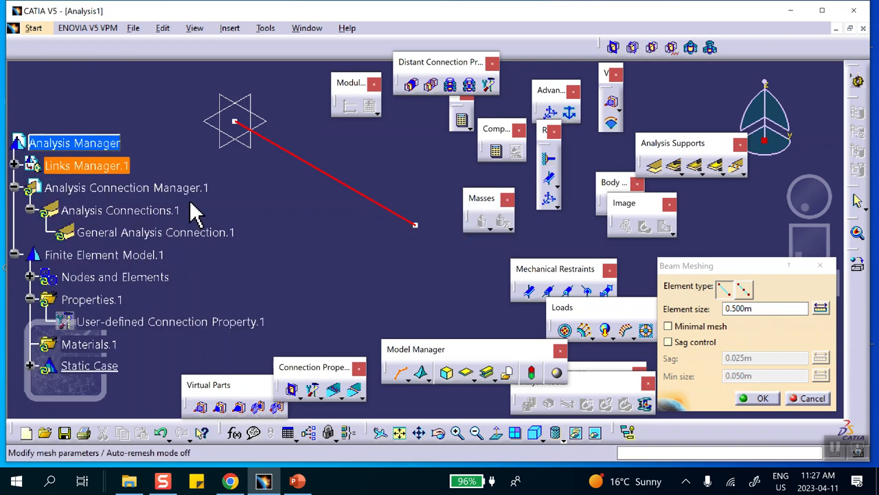
left_click(15, 164)
scroll(41, 164, "down", 1)
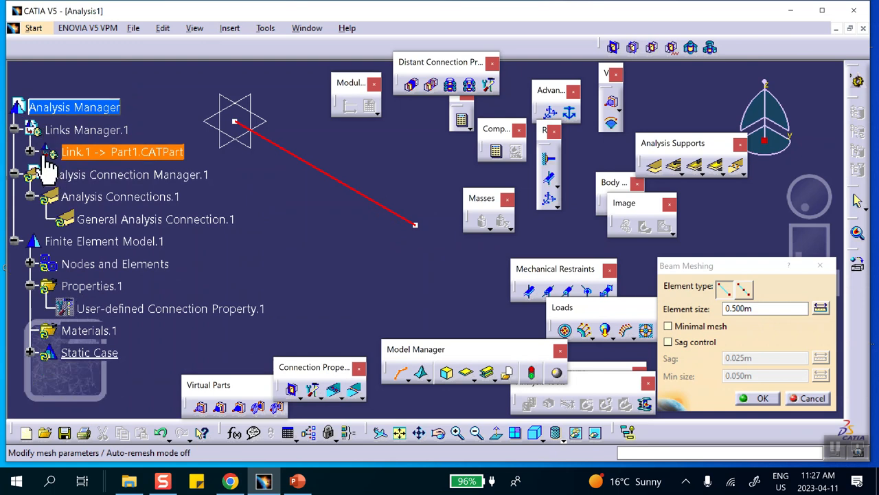
left_click(31, 152)
scroll(164, 271, "down", 2)
left_click(74, 214)
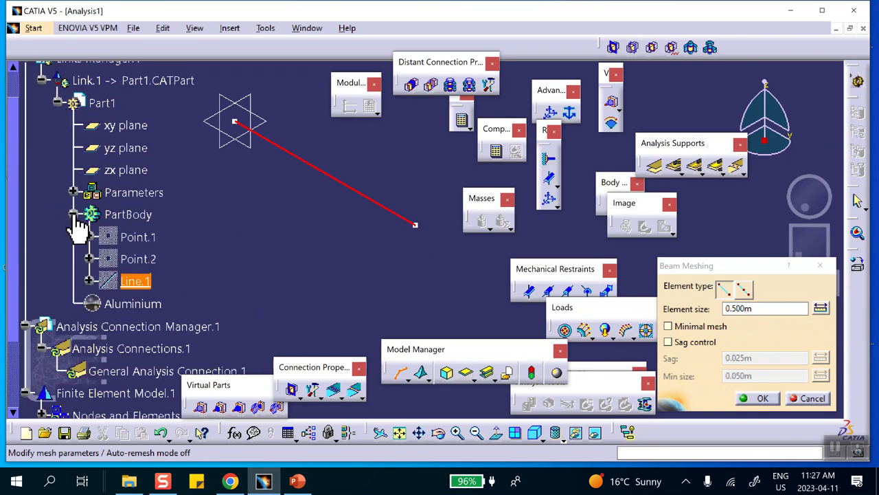
right_click(140, 288)
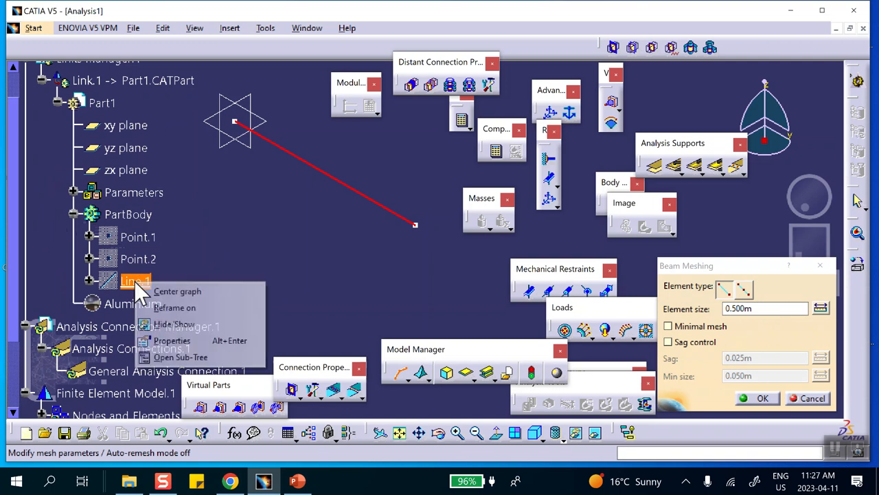
left_click(177, 324)
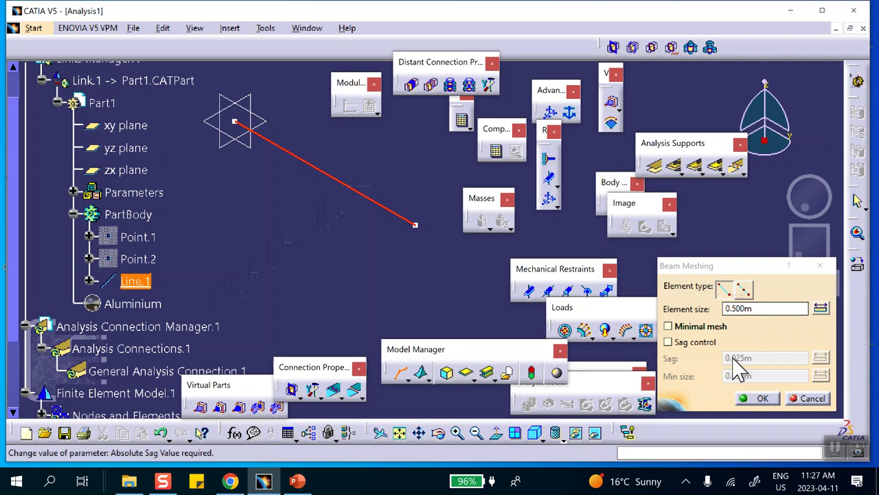
left_click(811, 399)
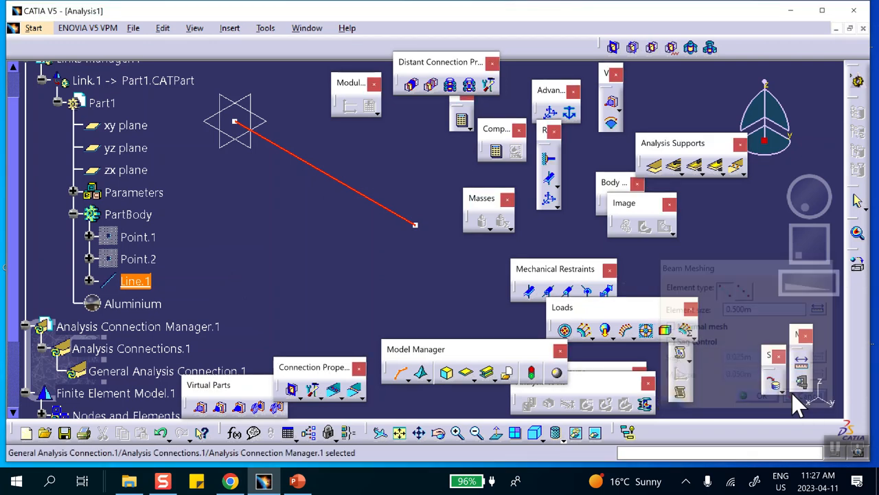
- Hide General Analysis Connection.1 and show User-defined Connection Property.1
right_click(318, 169)
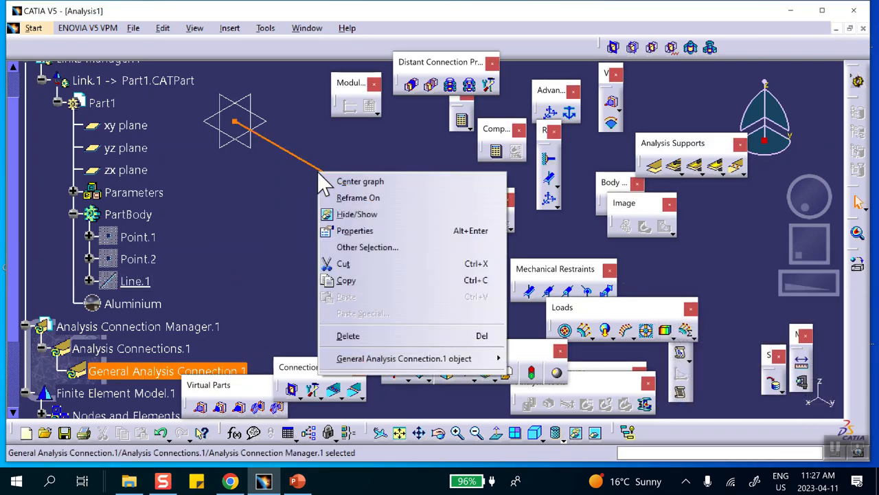
left_click(352, 215)
scroll(189, 295, "down", 3)
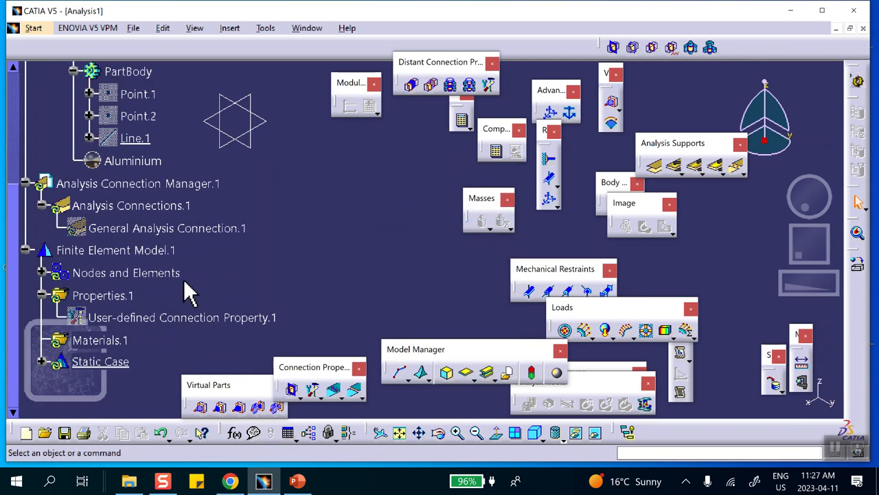
right_click(167, 315)
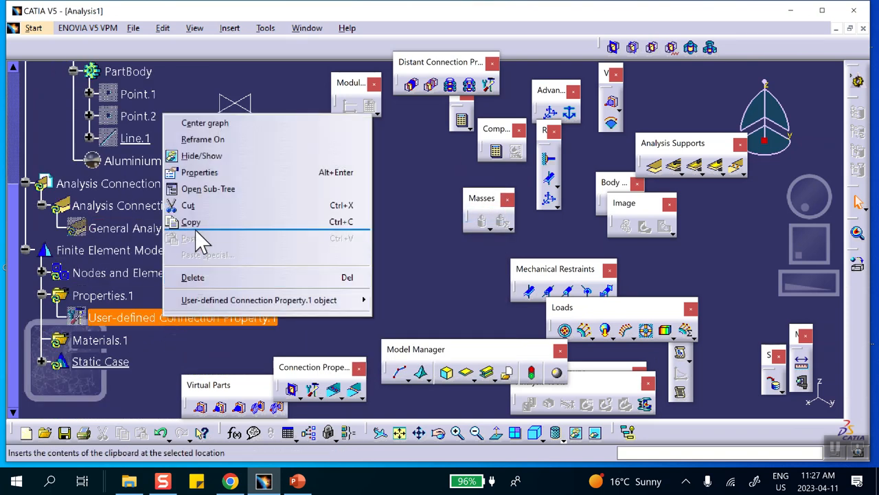
left_click(198, 155)
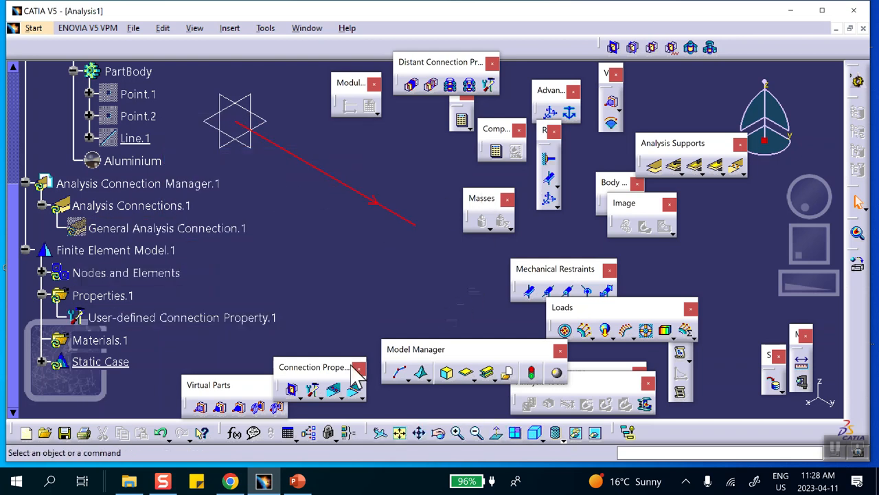
- Create a beam mesh on Line.1 from the PartBody with the Minimal mesh option enabled
left_click(401, 375)
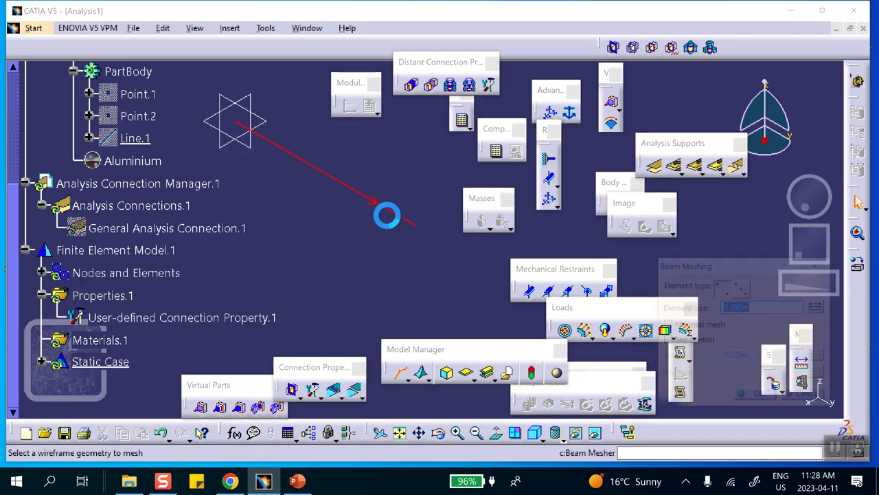
left_click(353, 190)
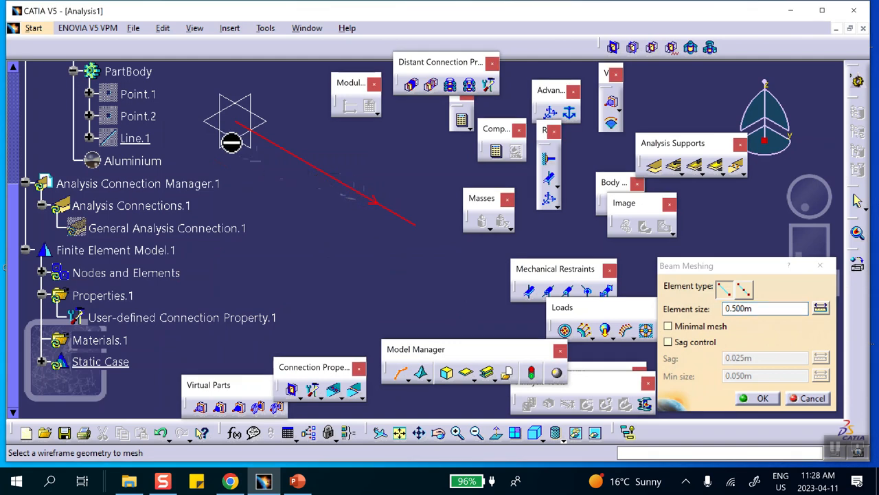
left_click(133, 138)
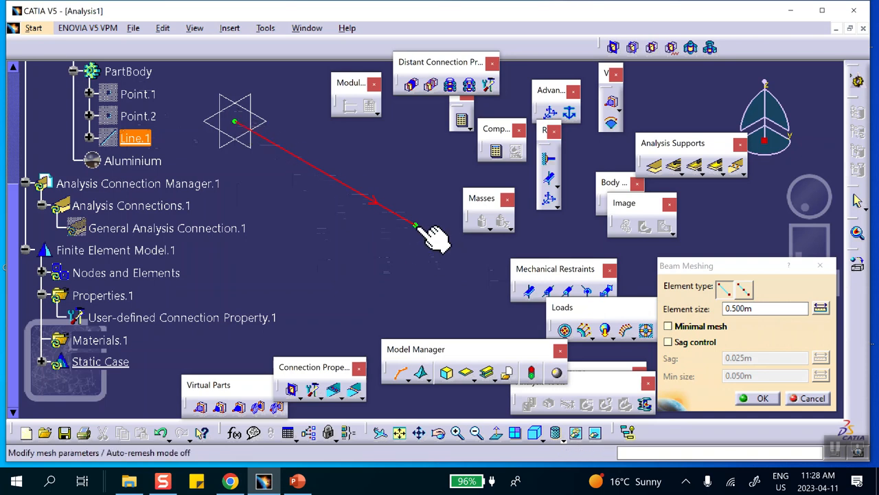
left_click(667, 325)
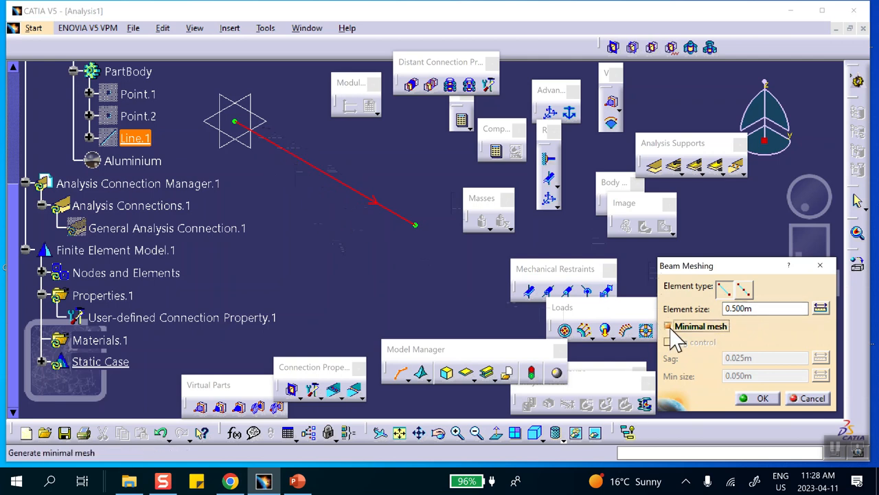
left_click(760, 397)
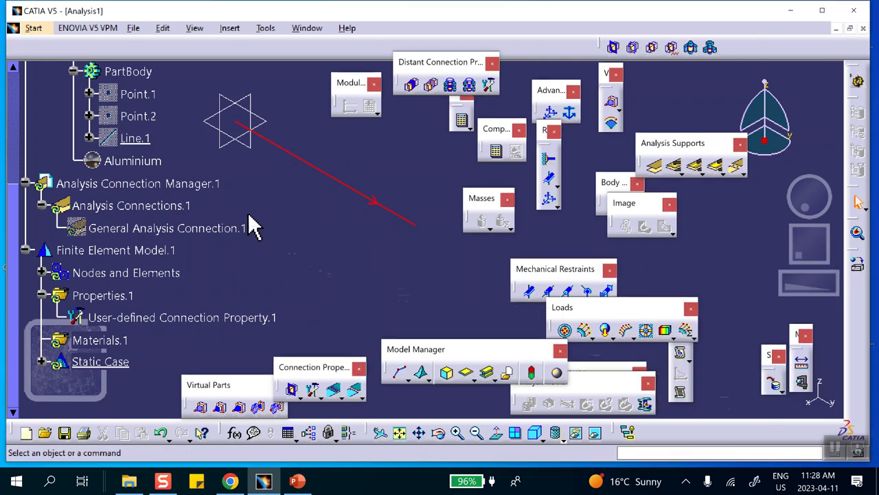
- Generate the Mesh Visualization for Nodes and Elements of the finite element model
scroll(173, 171, "up", 2)
scroll(153, 147, "up", 1)
scroll(148, 158, "down", 7)
right_click(115, 133)
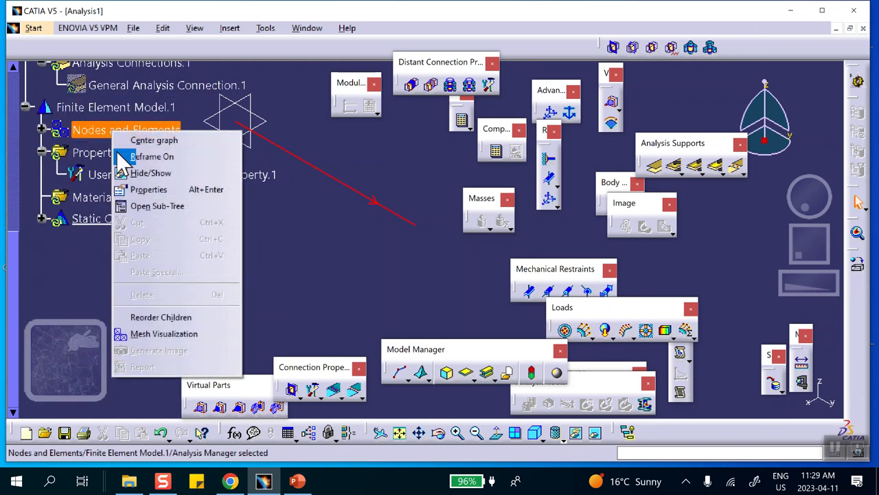
left_click(172, 333)
left_click(445, 270)
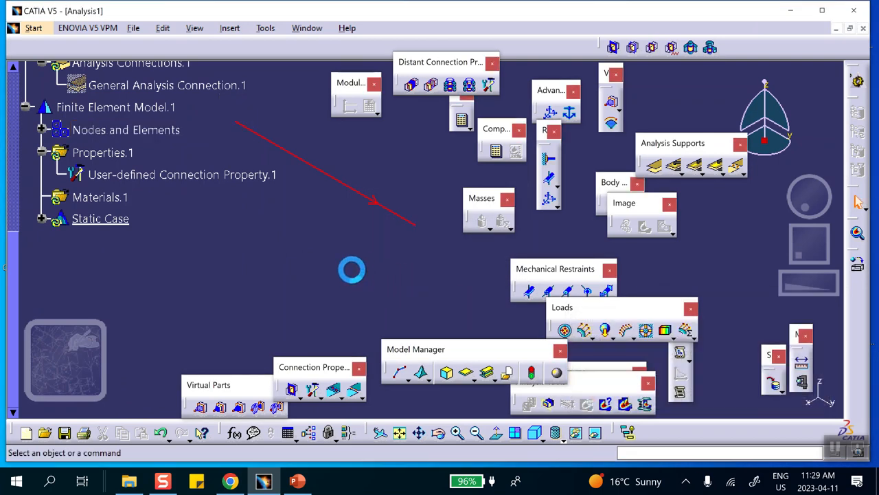
- Examine the element size and Minimal mesh settings of 1D Mesh.1 under Nodes and Elements, then cancel the dialog
right_click(331, 173)
left_click(338, 211)
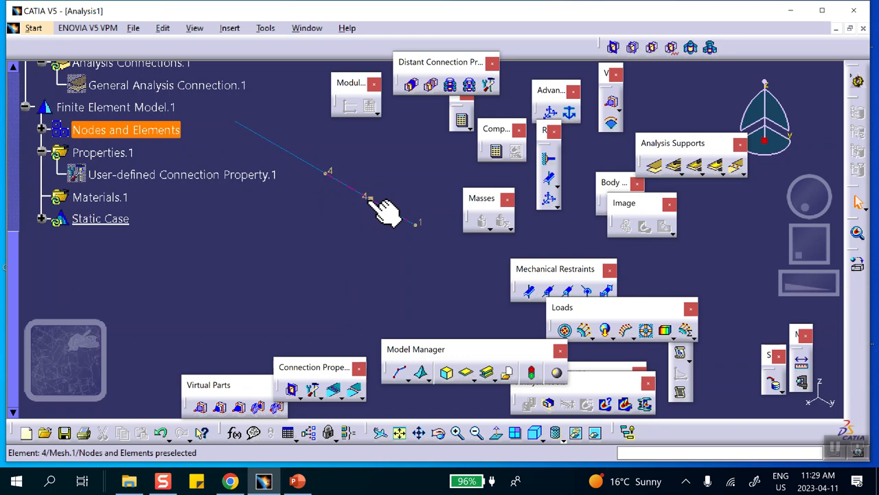
left_click(42, 129)
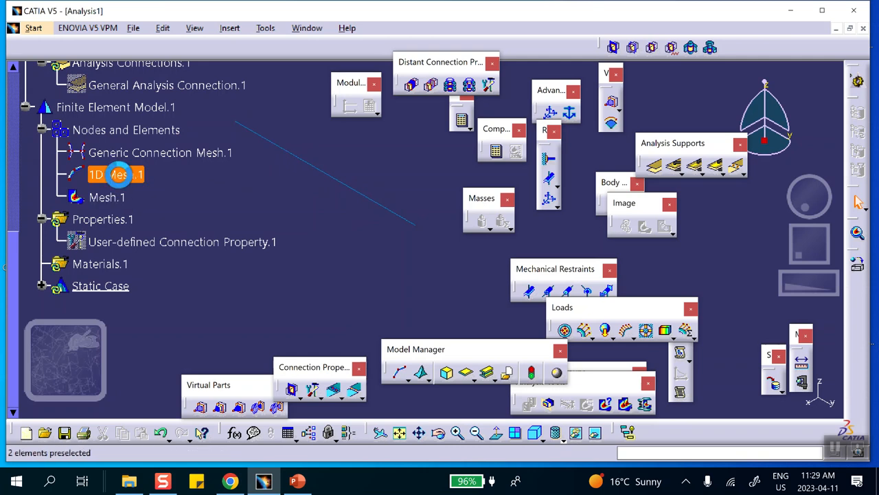
double_click(117, 175)
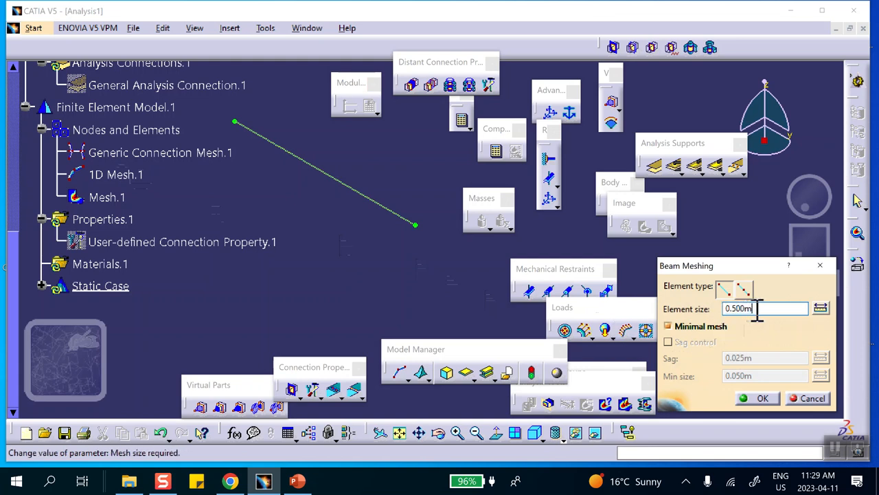
left_click(810, 402)
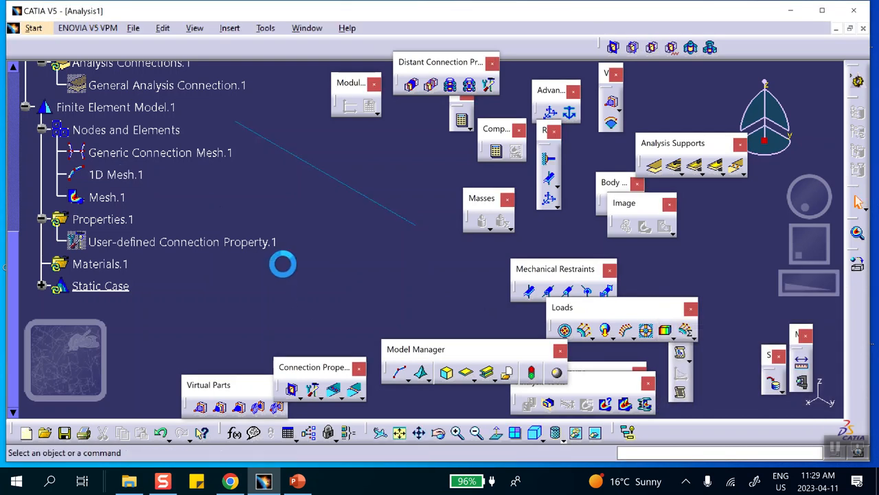
- Delete the beam mesh 1D Mesh.1 from Nodes and Elements
right_click(124, 199)
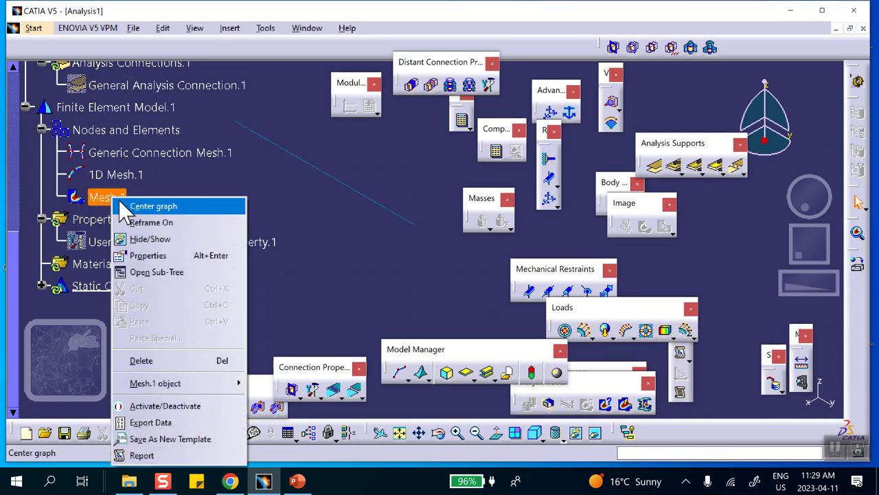
right_click(135, 174)
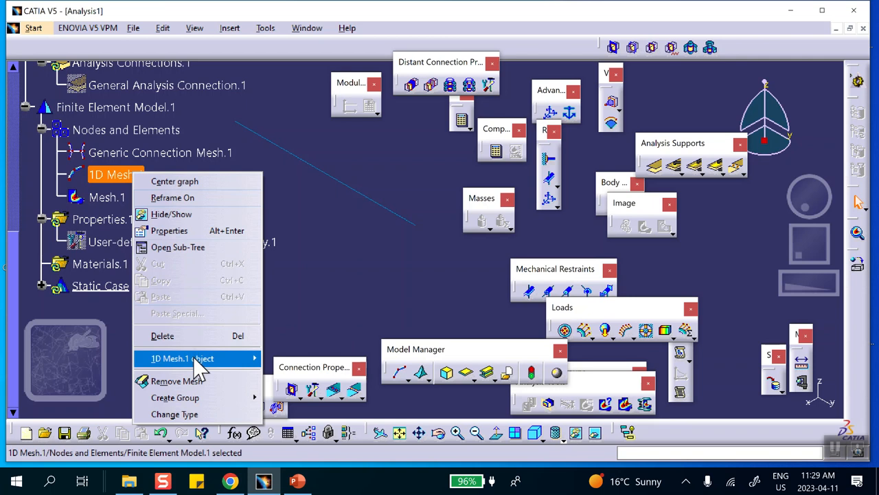
left_click(184, 336)
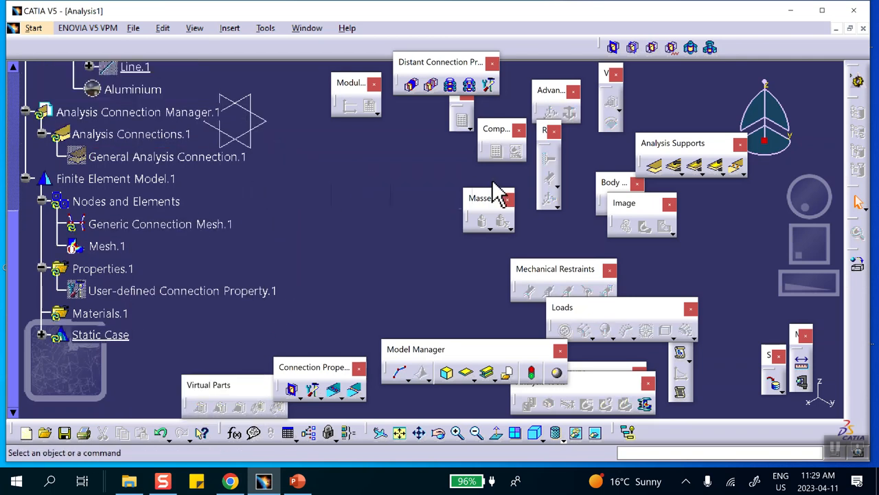
- Create a new beam mesh on Line.1 with the Minimal mesh option enabled
left_click(397, 373)
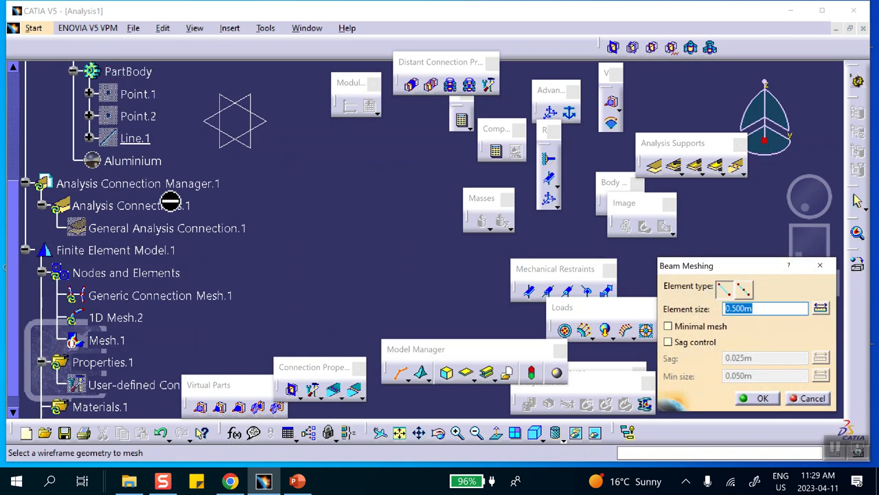
left_click(143, 139)
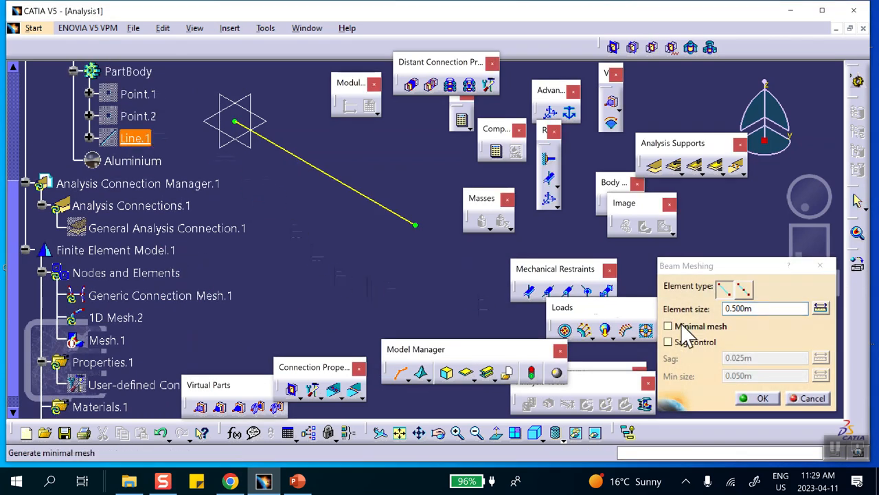
left_click(668, 326)
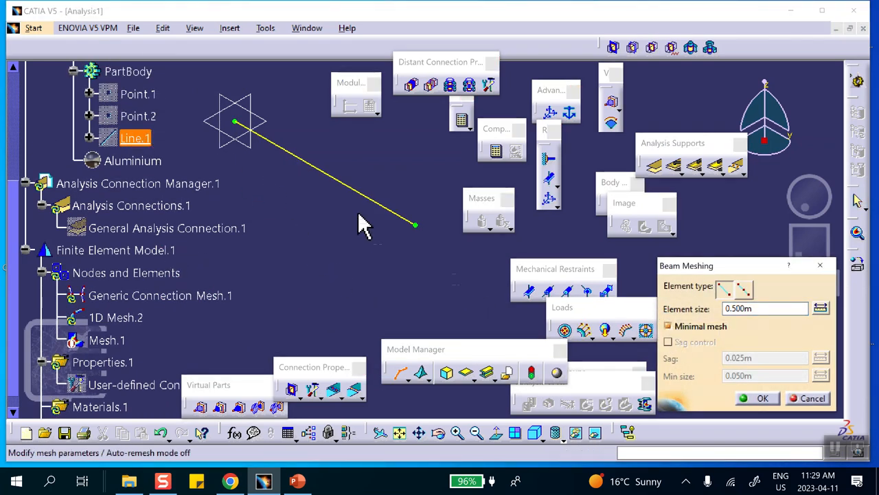
left_click(762, 399)
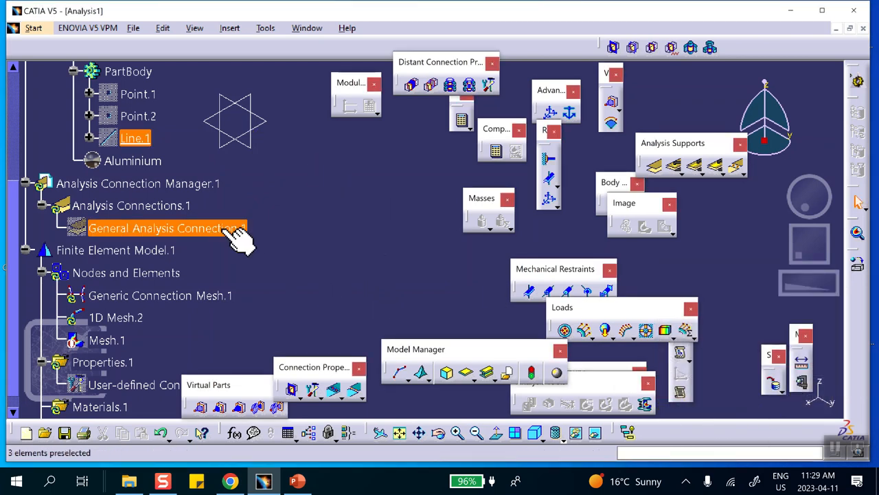
- Activate the Mesh.1 visualization and update the mesh with the recreated beam mesh
scroll(162, 199, "down", 3)
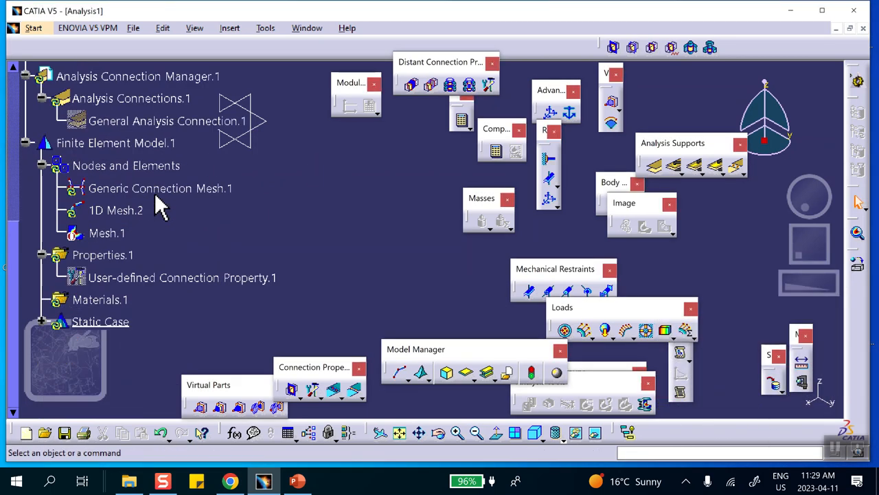
right_click(116, 235)
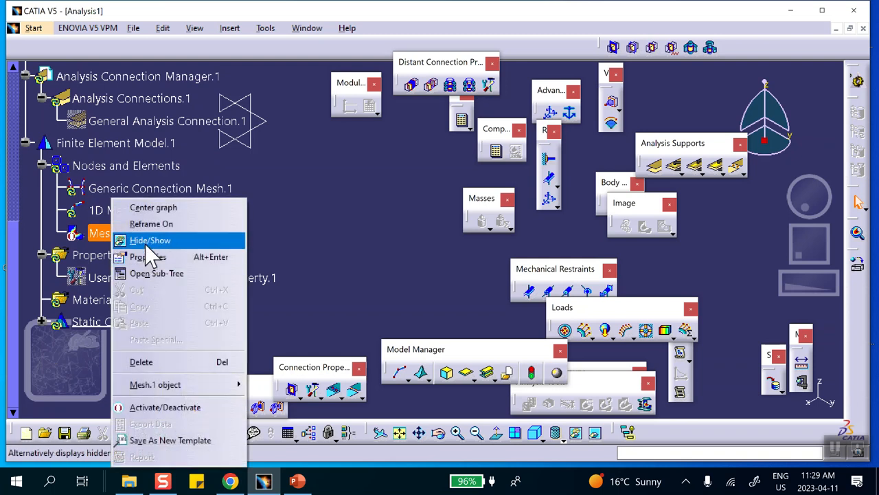
left_click(165, 407)
left_click(445, 269)
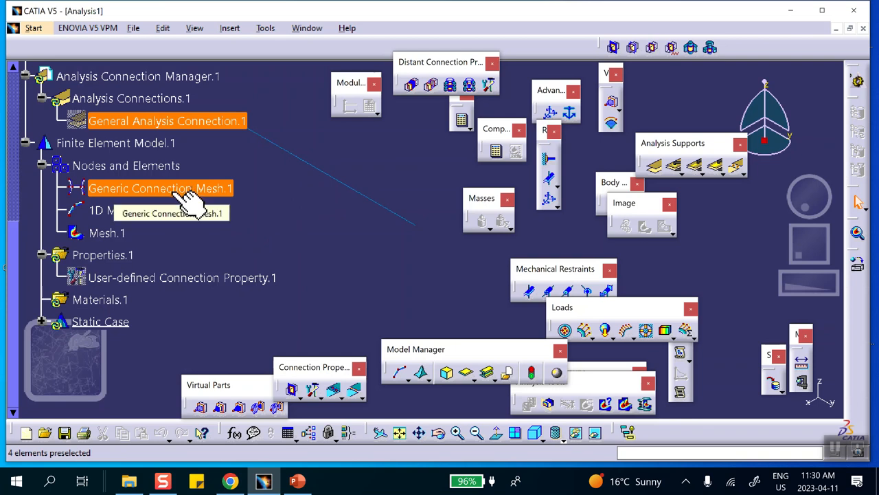
right_click(120, 213)
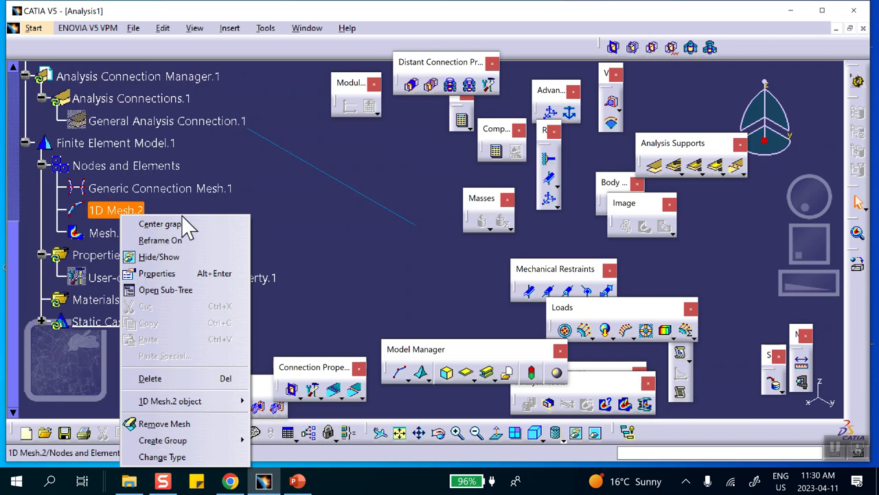
left_click(283, 219)
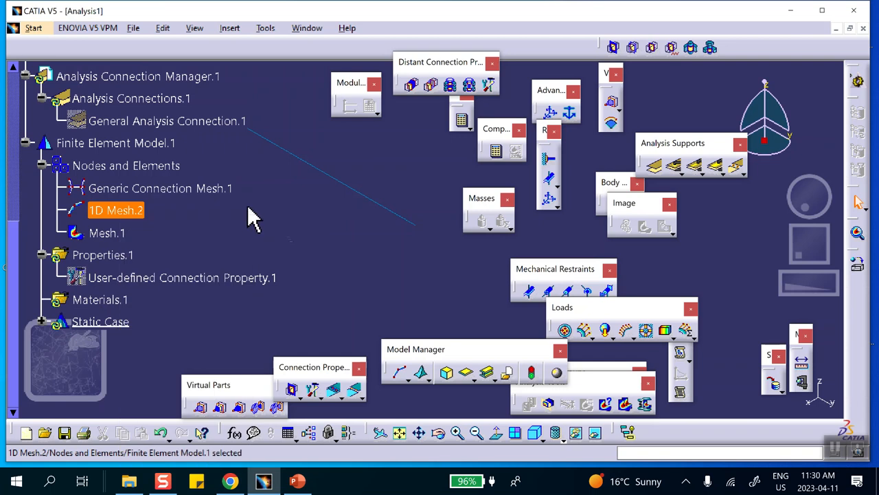
left_click(165, 193)
- Set the Middle option of User-defined Connection Property.1 to Rigid-Spring
scroll(175, 240, "down", 1)
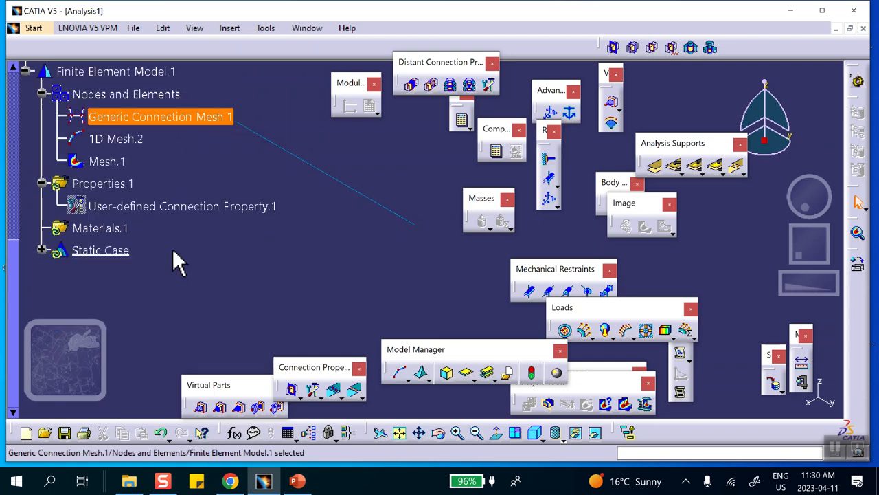
double_click(165, 207)
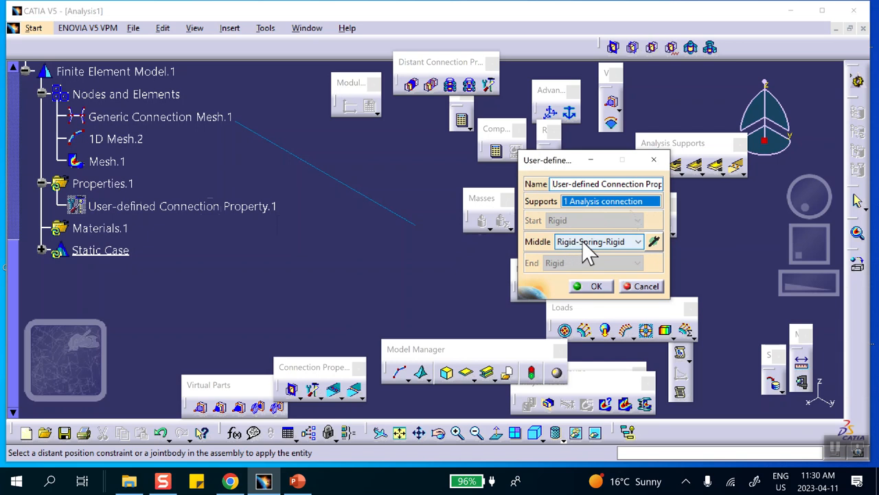
left_click(637, 242)
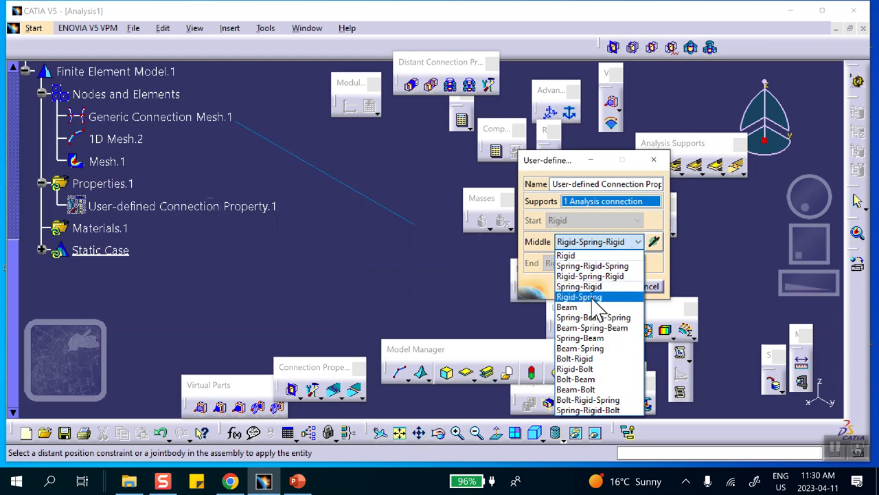
left_click(597, 297)
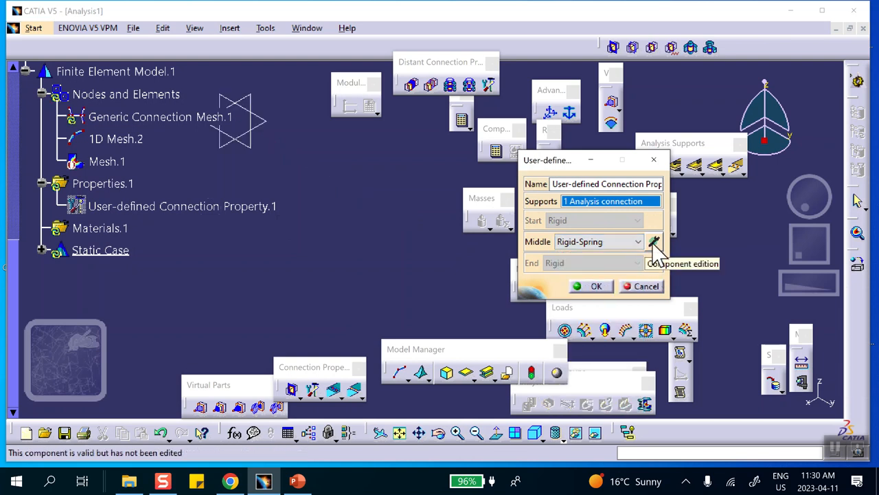
left_click(595, 286)
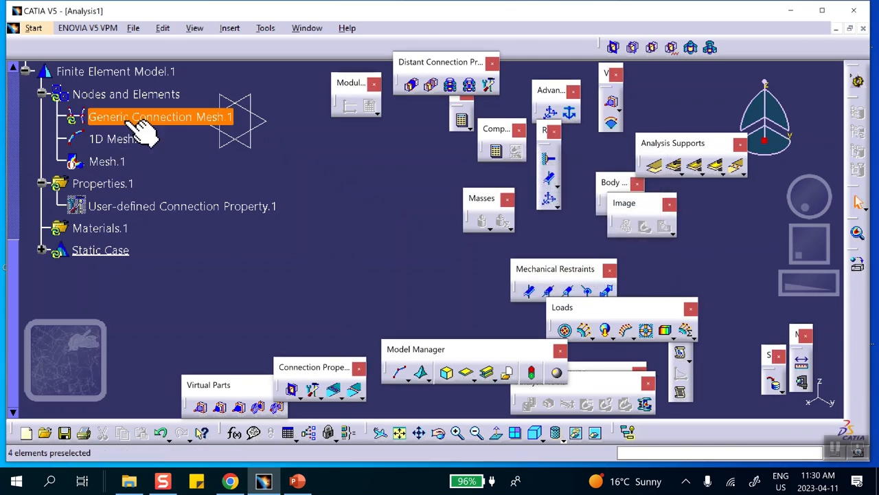
- Reactivate the Mesh.1 visualization and update the mesh for the Rigid-Spring connection
right_click(110, 161)
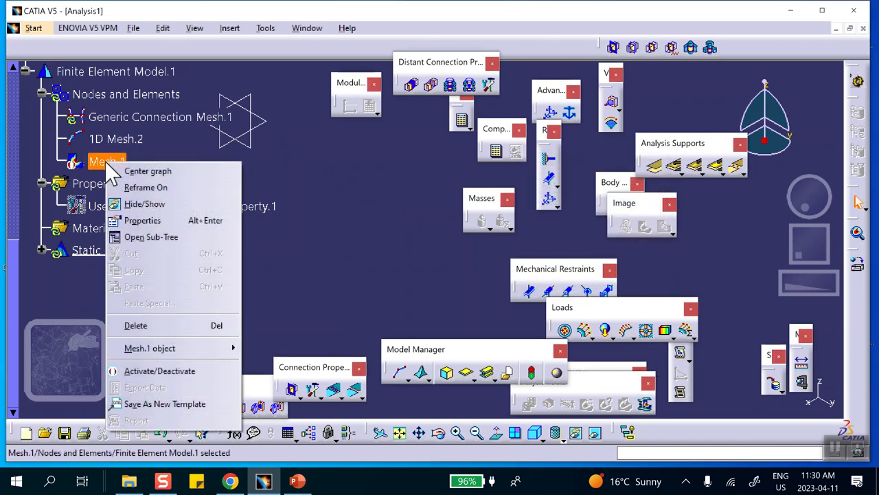
left_click(180, 371)
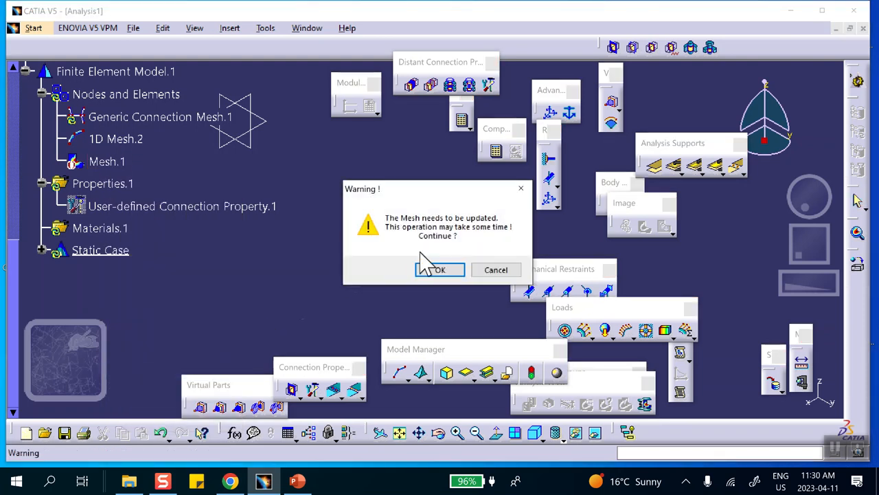
left_click(440, 270)
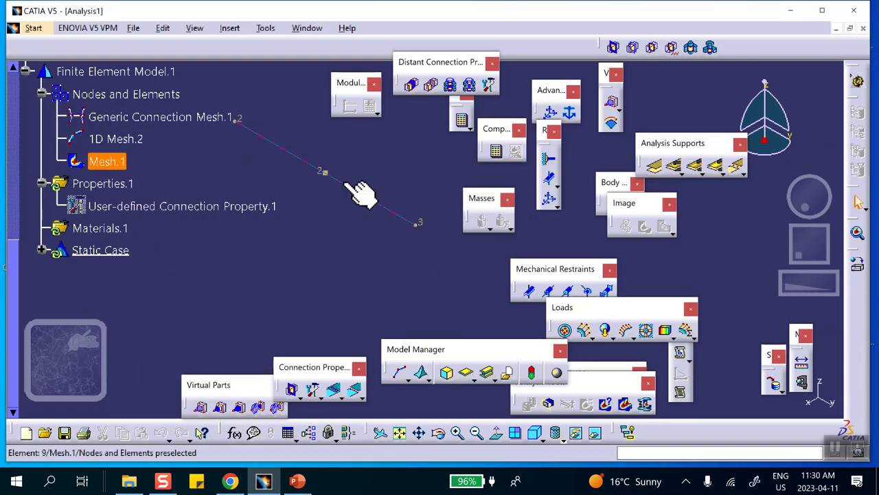
- Examine the mesh elements along the line, the user-defined connection property and the beam meshing settings
mouse_move(185, 158)
middle_mouse_down()
mouse_move(222, 168)
mouse_move(188, 163)
middle_mouse_up()
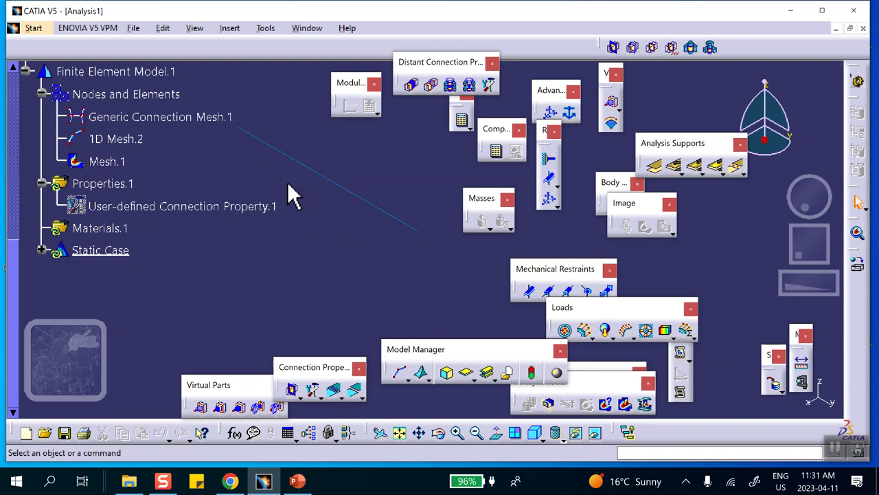
left_click(280, 151)
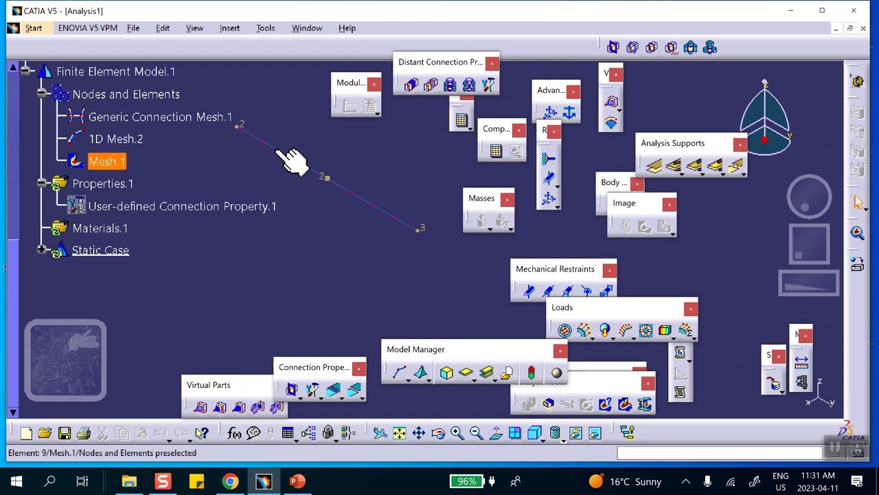
left_click(274, 167)
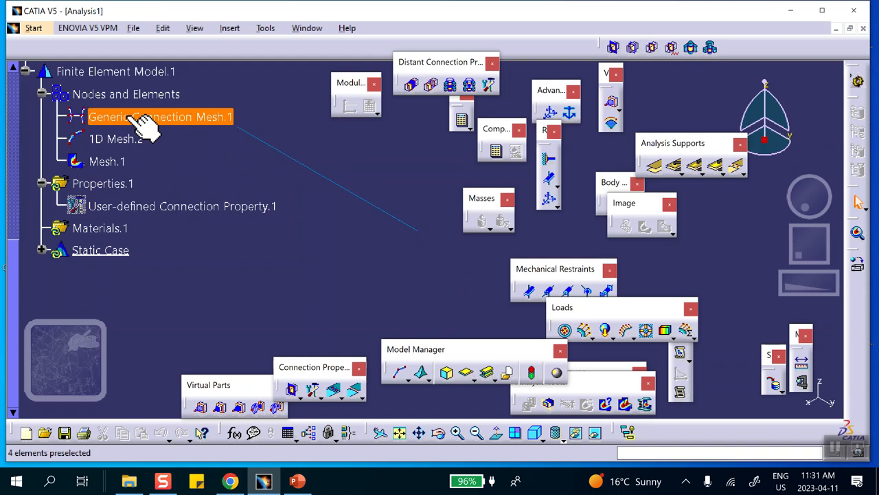
double_click(130, 206)
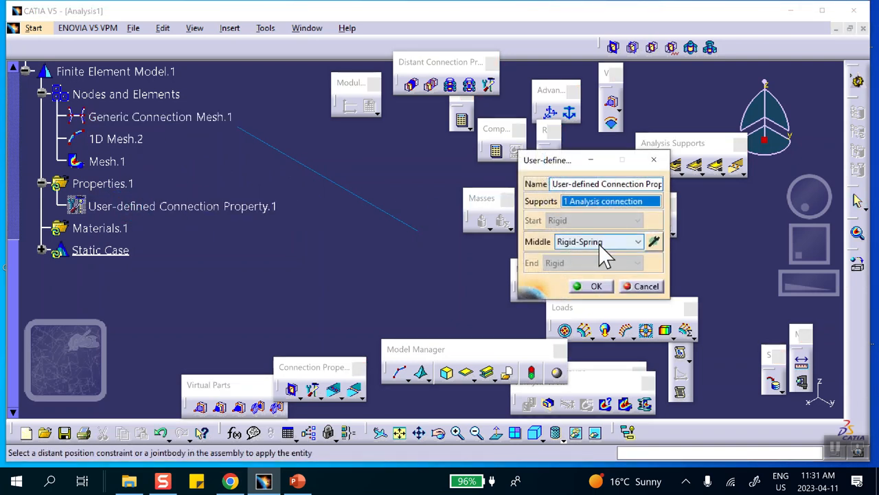
left_click(595, 286)
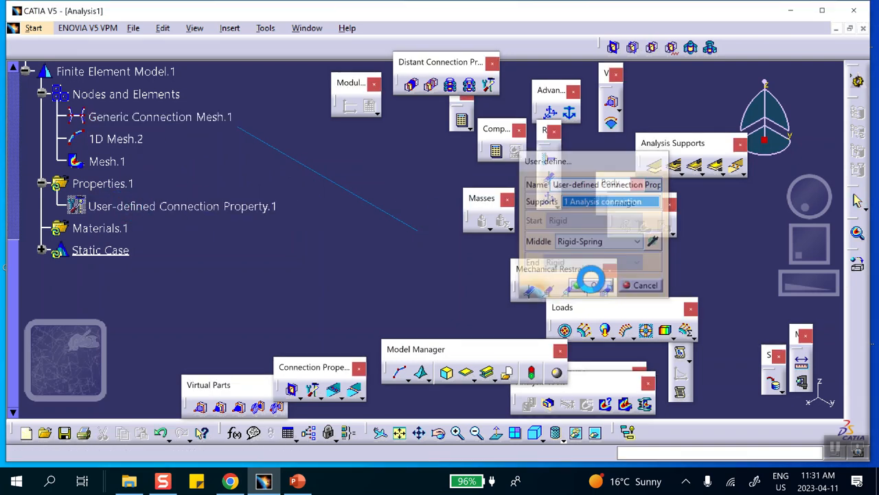
double_click(110, 162)
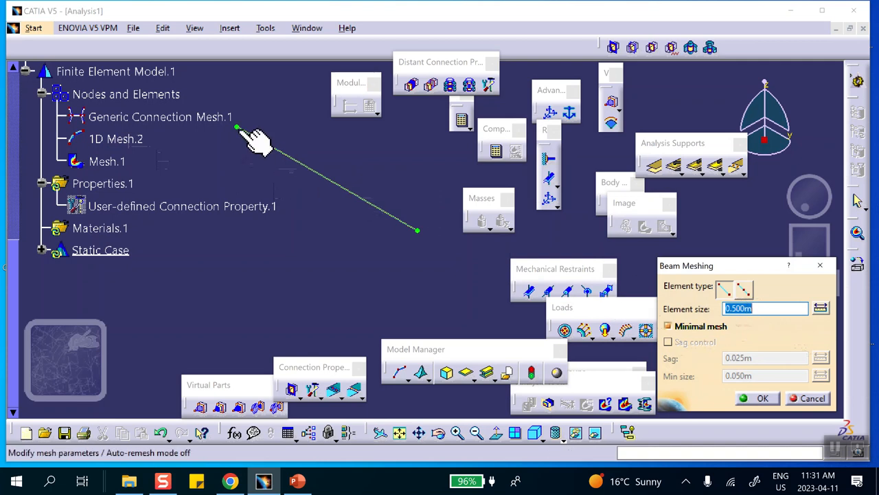
left_click(757, 399)
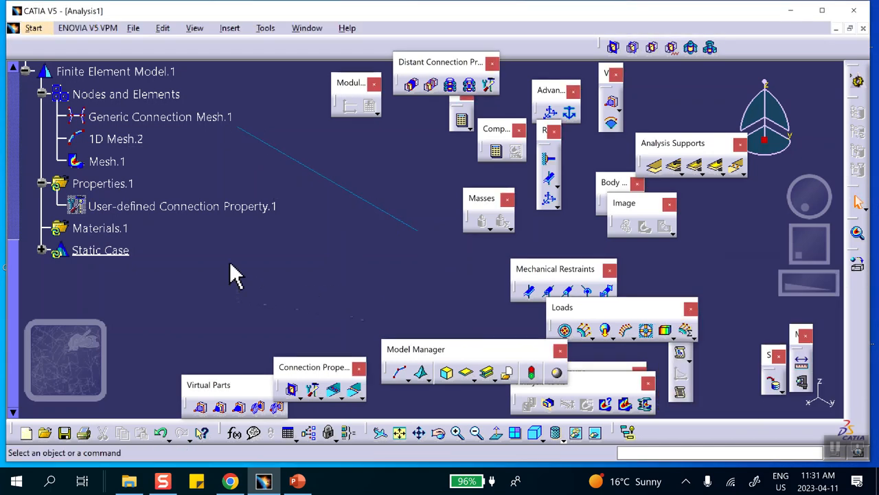
- Deactivate the Mesh.1 visualization and show Line.1 under the PartBody
right_click(112, 161)
left_click(163, 368)
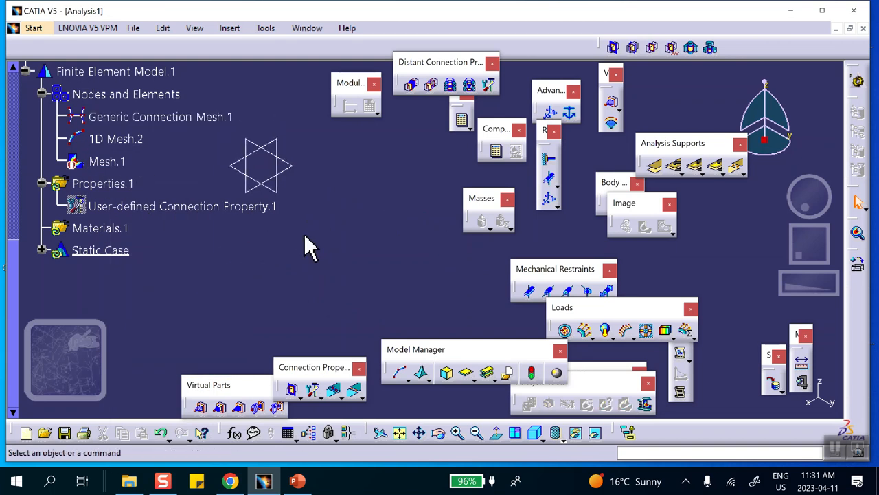
scroll(137, 214, "up", 2)
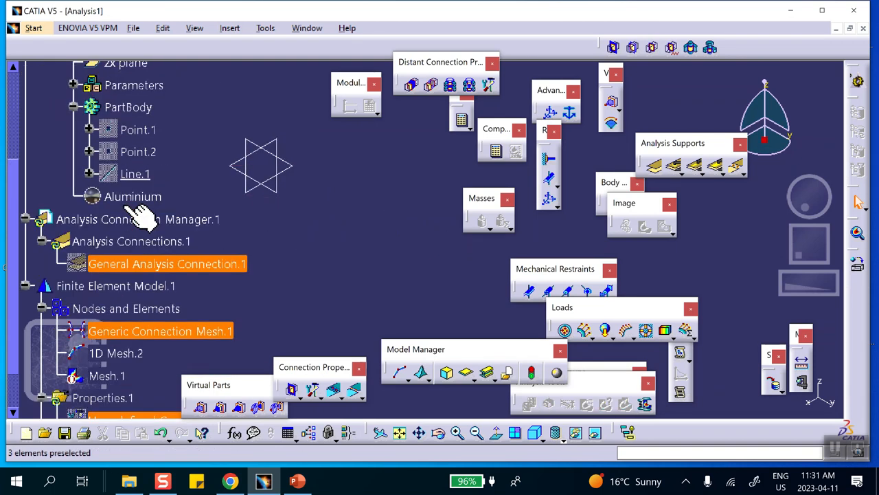
right_click(131, 176)
left_click(158, 219)
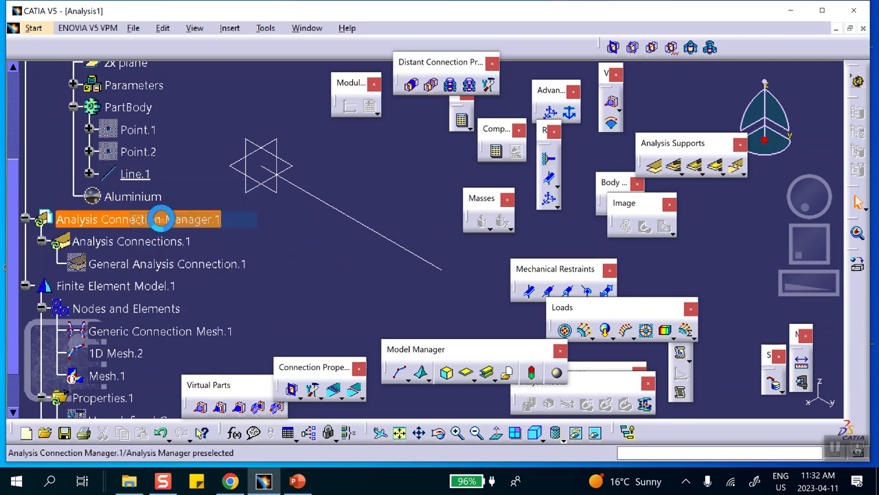
- Clamp the line's end vertex located at the reference planes' origin
left_click(548, 158)
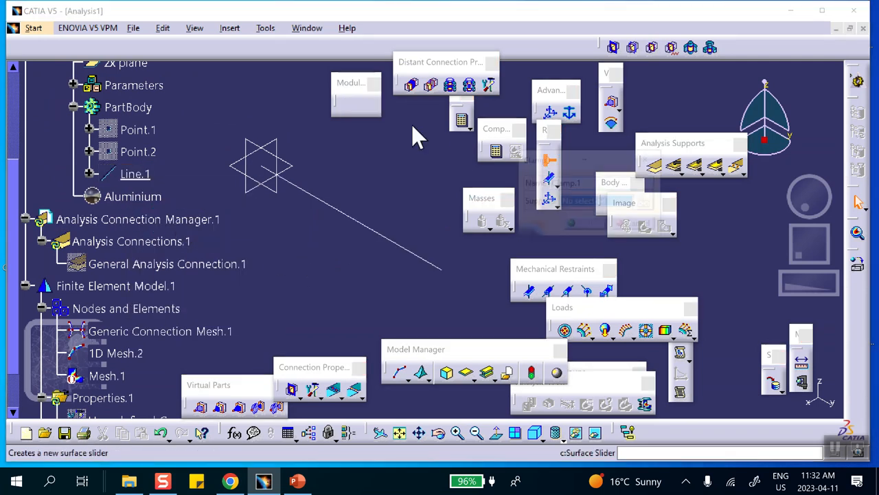
left_click(264, 166)
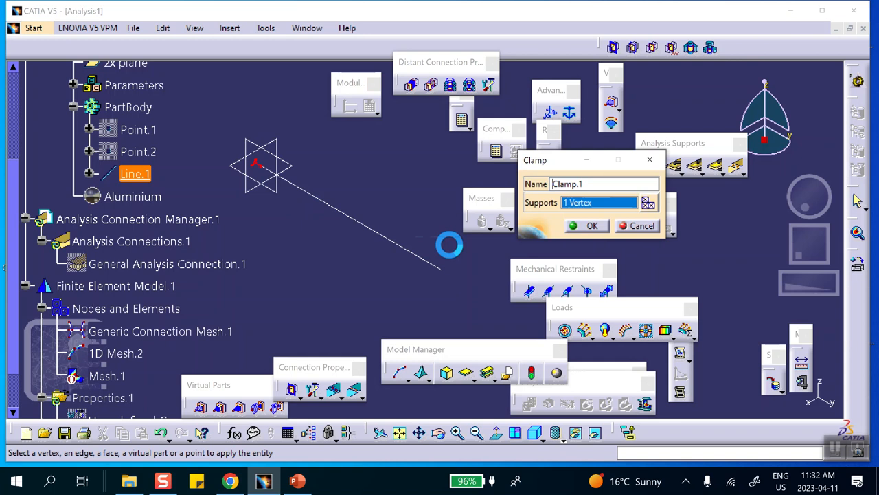
left_click(584, 225)
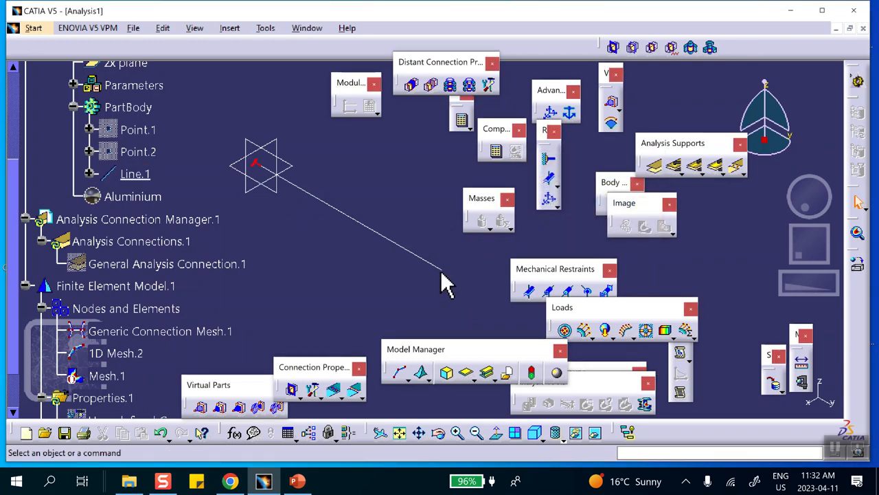
- Add a user-defined restraint in the Global axis system to the line's far end vertex, leaving only Translation 2 free
left_click(548, 198)
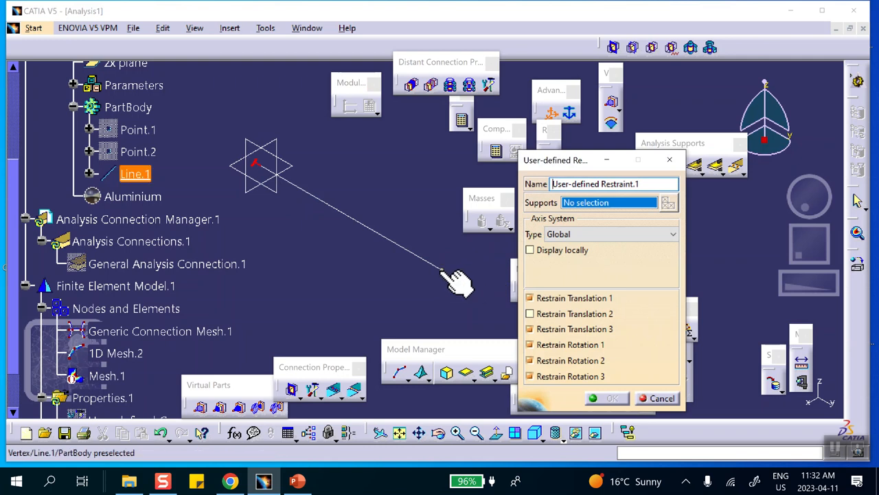
left_click(441, 269)
left_click(603, 398)
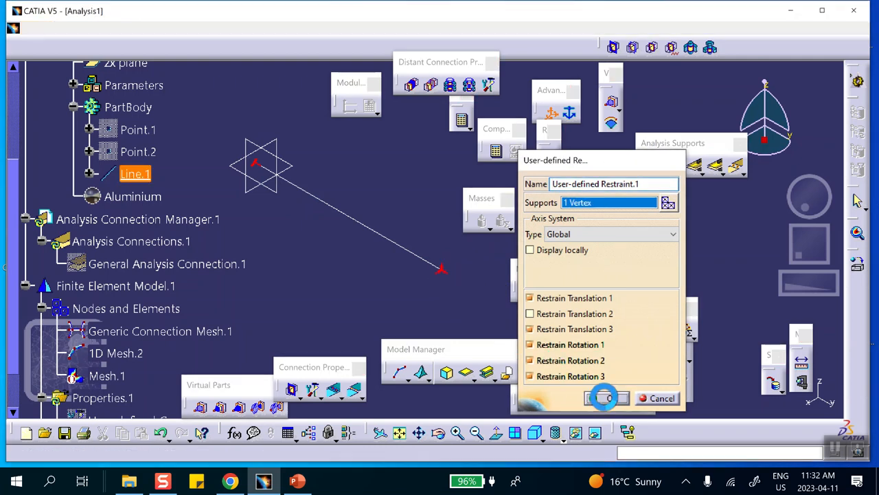
- Apply a distributed force of 10 N along Y, in the Global axis system, to the line's unclamped end vertex
middle_click_drag(361, 306, 300, 241)
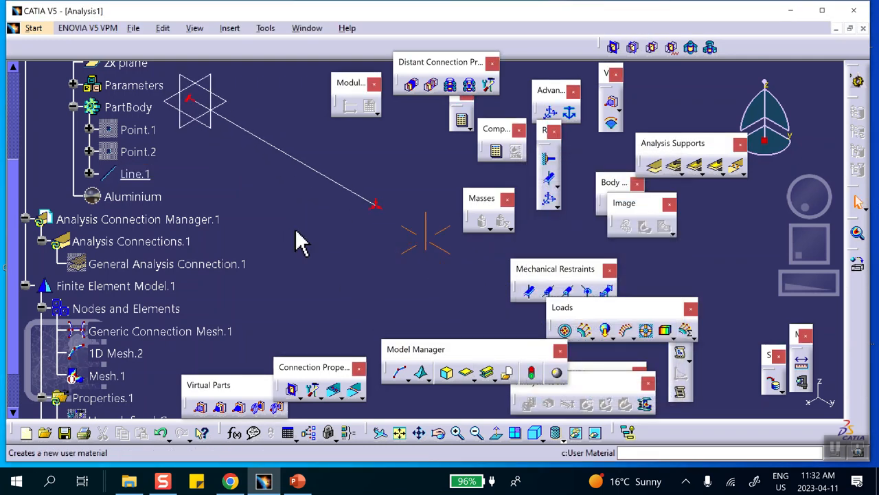
left_click(583, 331)
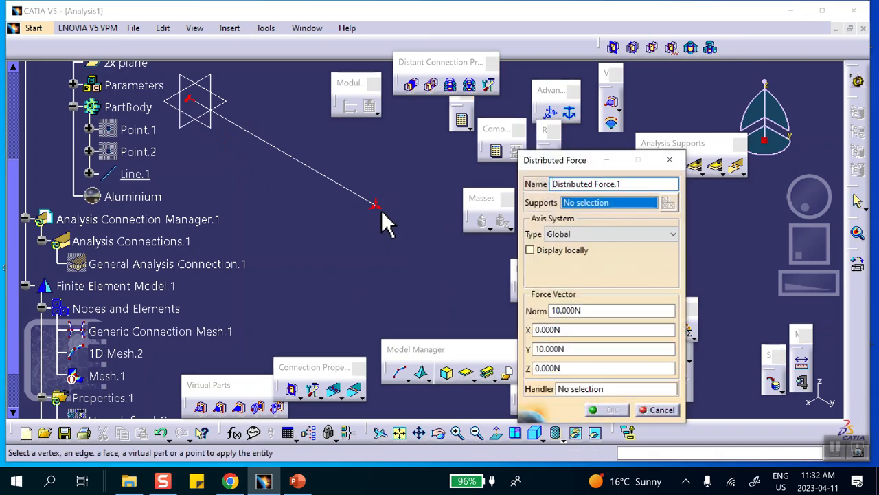
left_click(376, 206)
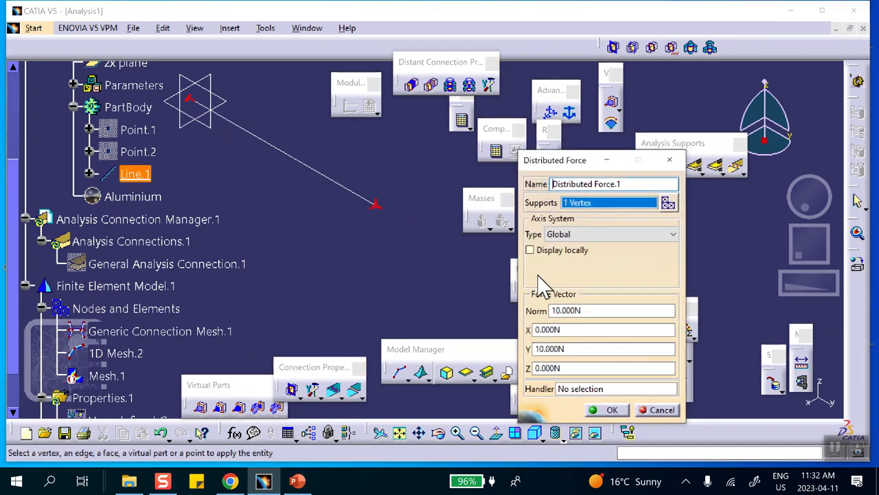
left_click(607, 409)
mouse_move(309, 264)
middle_mouse_down()
mouse_move(316, 251)
mouse_move(318, 264)
middle_mouse_up()
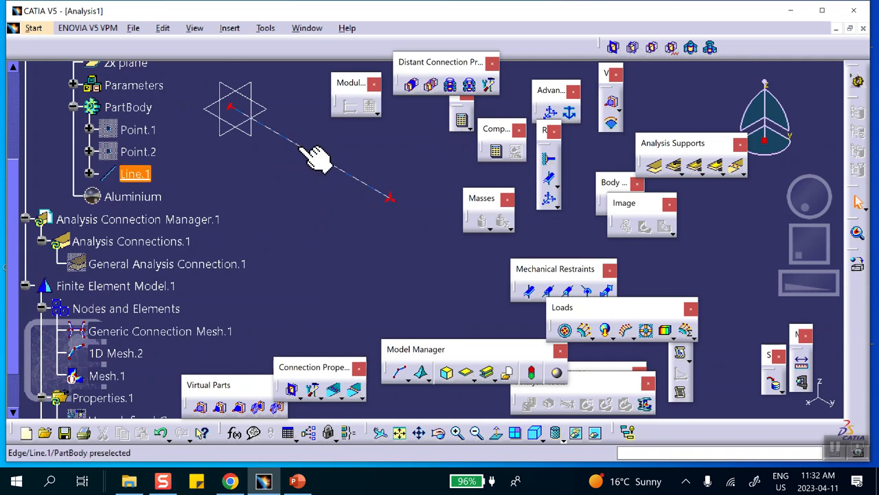
- Try to compute the static analysis with the clamp, user-defined restraint and distributed force in place
left_click(461, 121)
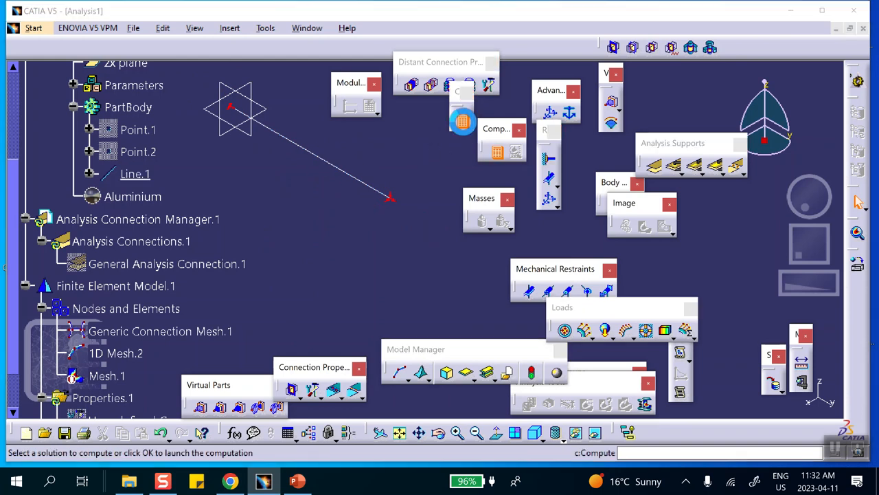
left_click(726, 168)
left_click(718, 180)
left_click(730, 242)
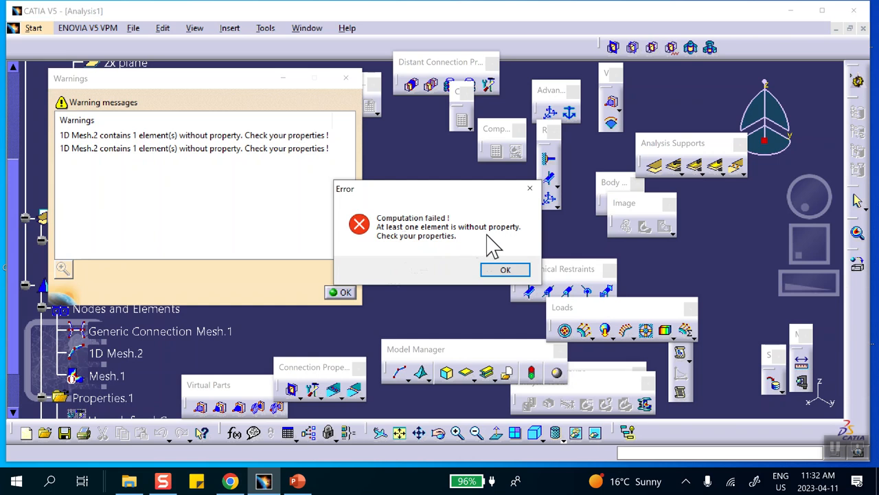
left_click(505, 270)
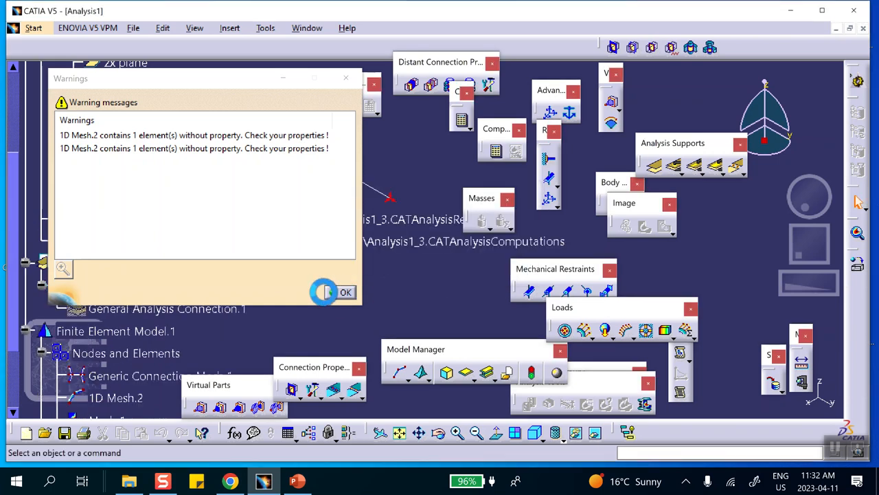
left_click(340, 292)
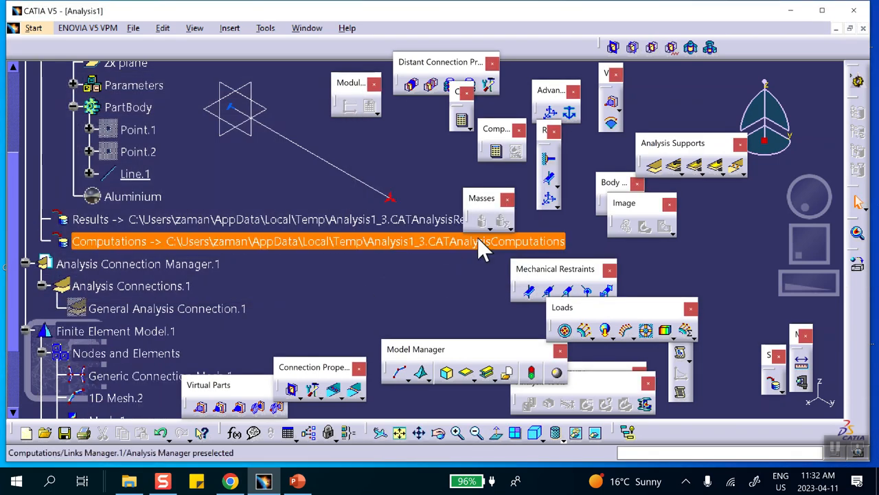
- Assign a 1D property to Line.1 as an aluminium cylindrical beam with a radius of 0.100 m
left_click(485, 372)
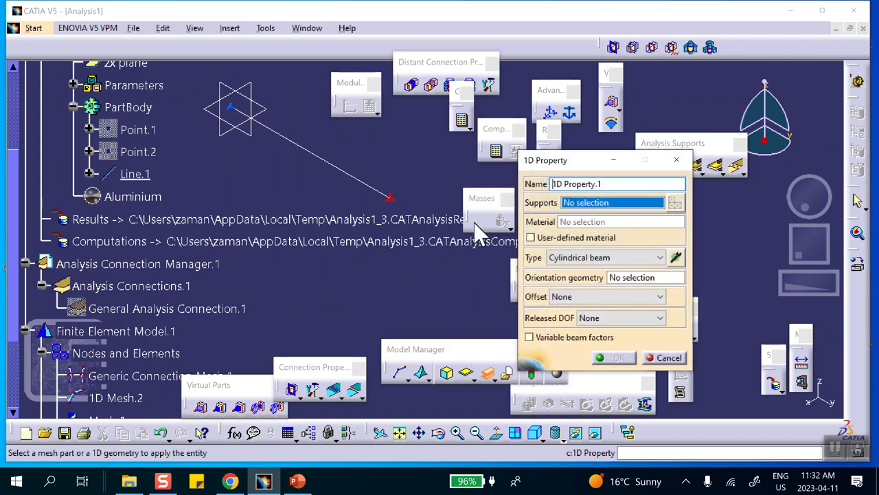
left_click(330, 166)
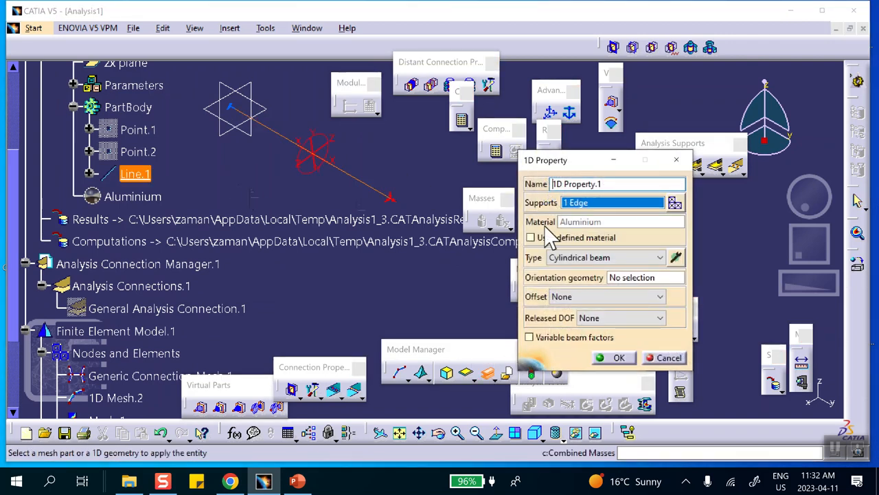
left_click(676, 257)
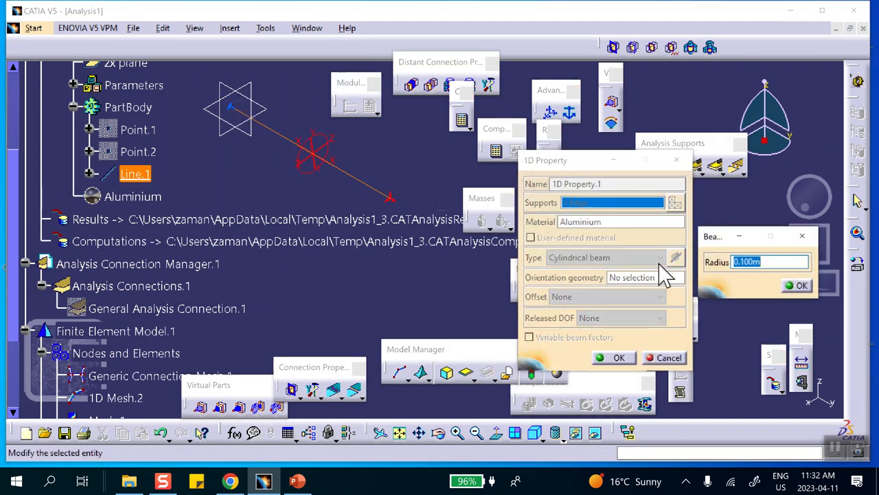
left_click(797, 285)
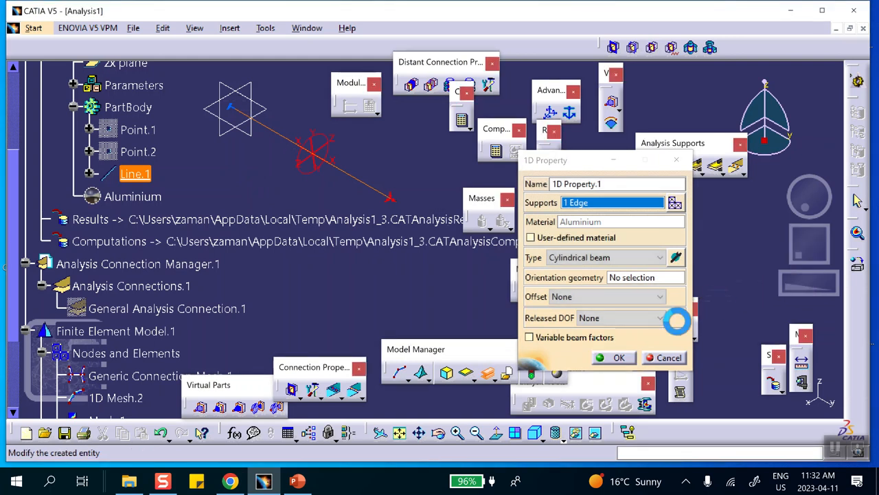
left_click(621, 358)
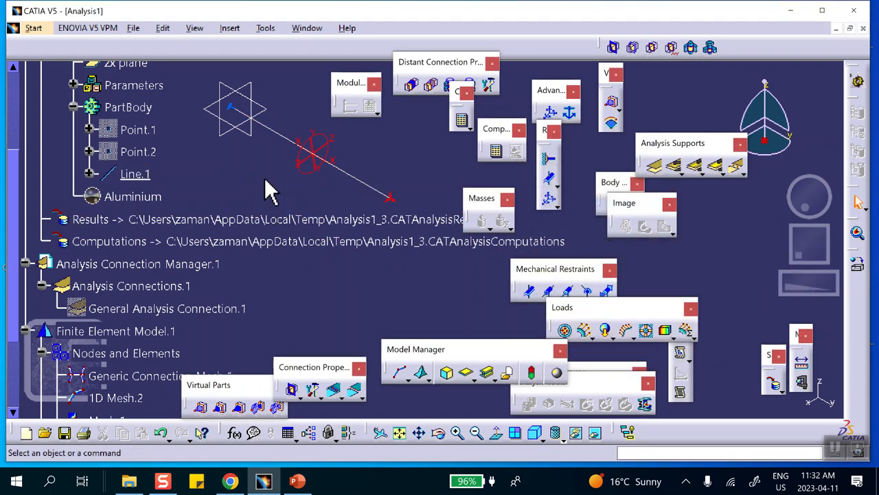
- Compute the static case with the beam property included and generate its translational displacement image
middle_click_drag(259, 162, 435, 157)
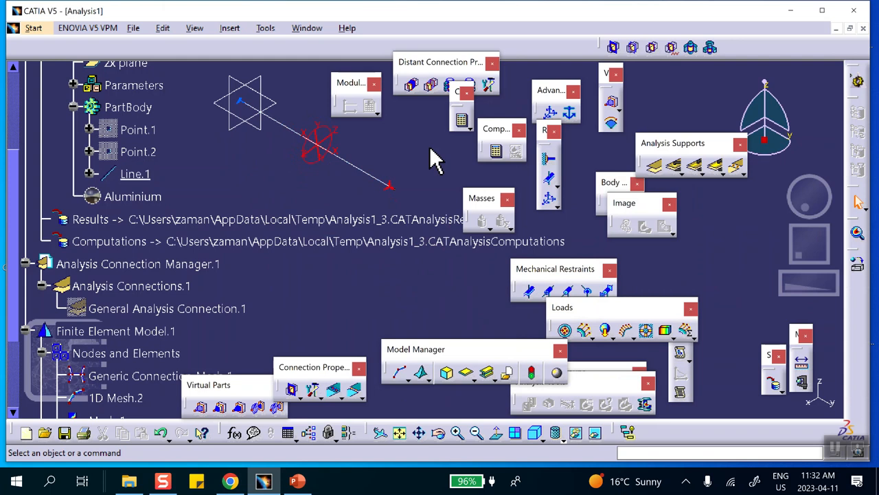
left_click(462, 121)
left_click(727, 242)
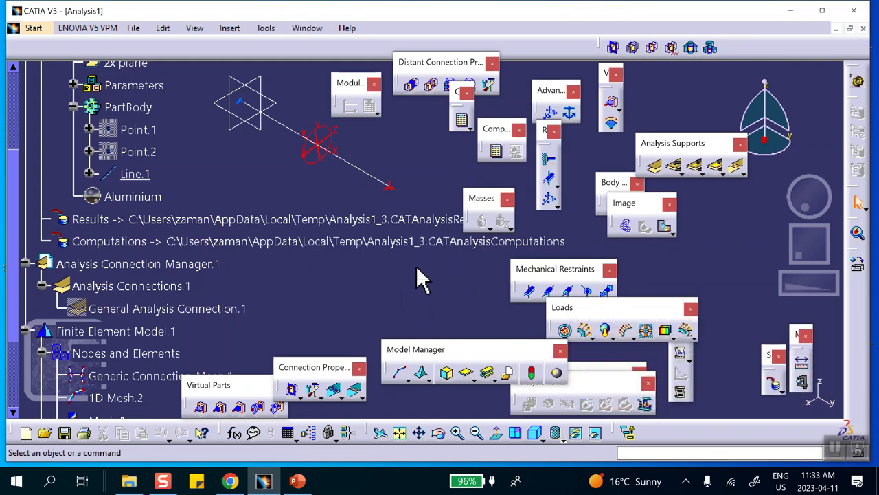
left_click(664, 228)
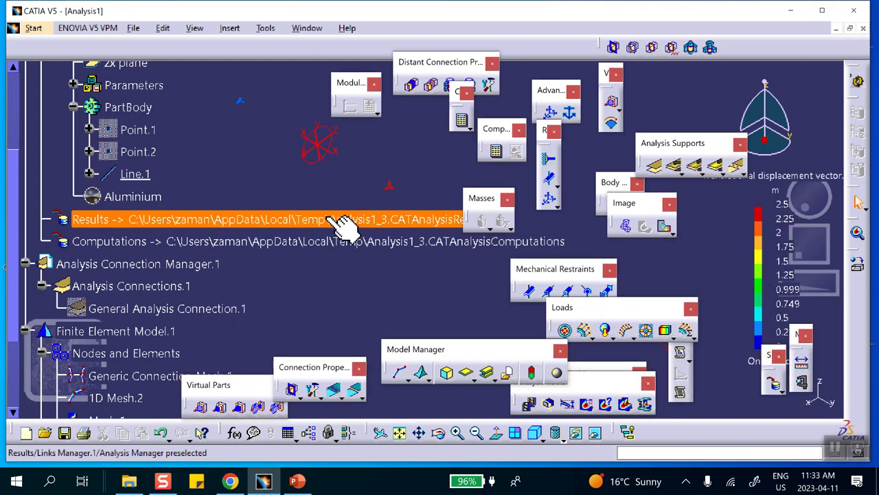
- Deactivate the Translational displacement vector.1 image under Static Case Solution.1
scroll(323, 226, "down", 3)
scroll(113, 256, "down", 2)
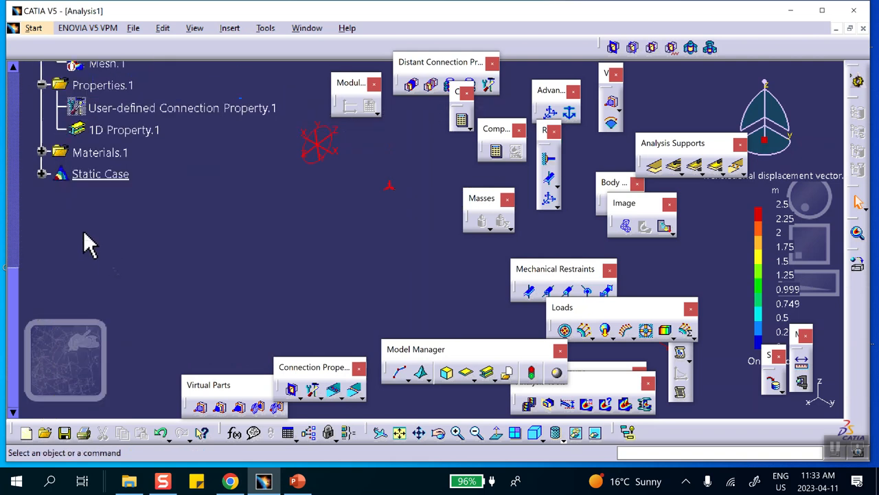
left_click(42, 174)
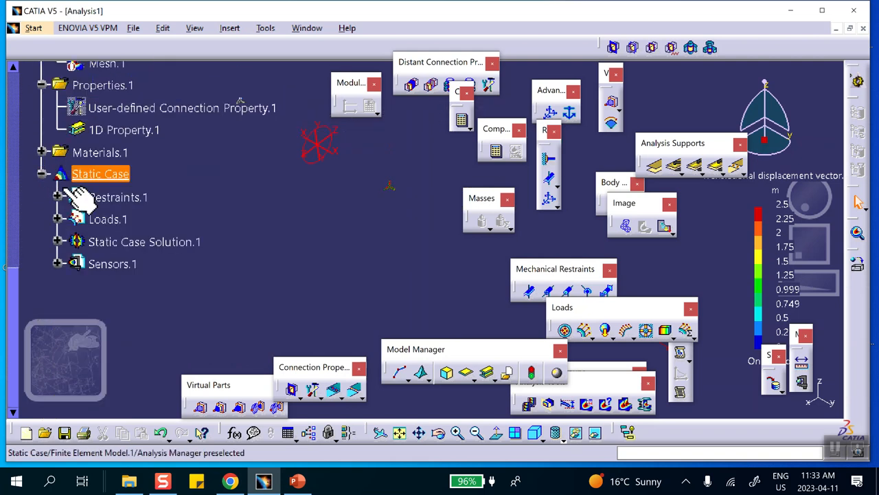
left_click(58, 241)
scroll(141, 223, "down", 1)
right_click(143, 228)
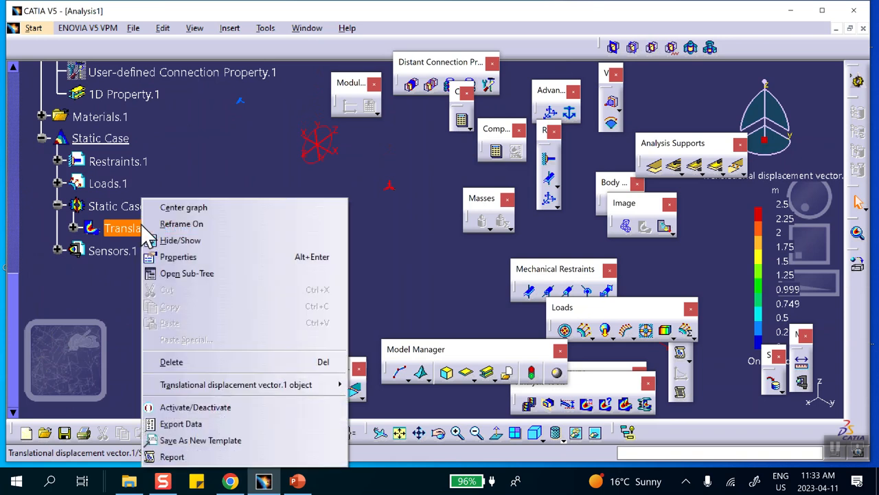
left_click(199, 407)
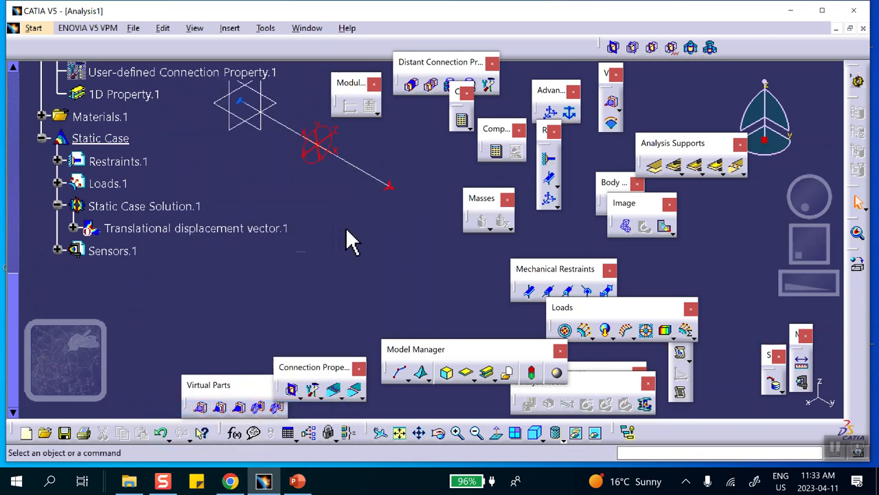
- Insert a frequency case that references the static case's Restraints.1 set, uses a new Masses set and omits the static case solution
left_click(229, 28)
left_click(246, 75)
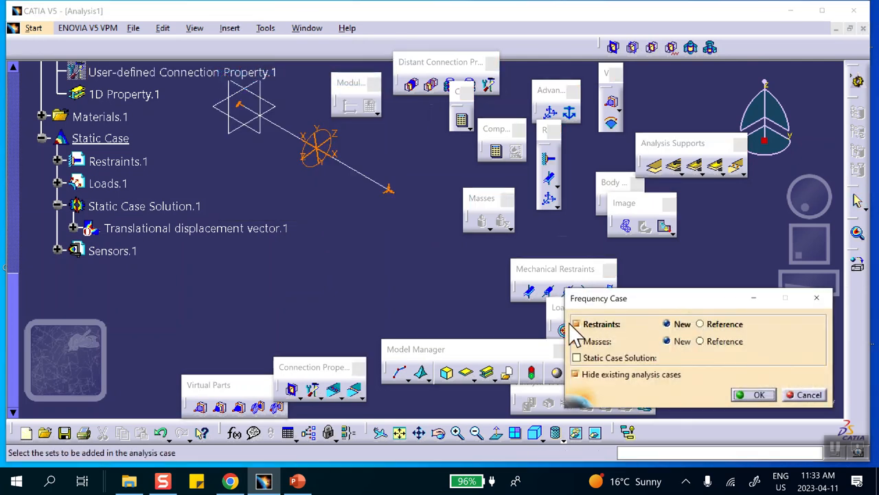
left_click(700, 324)
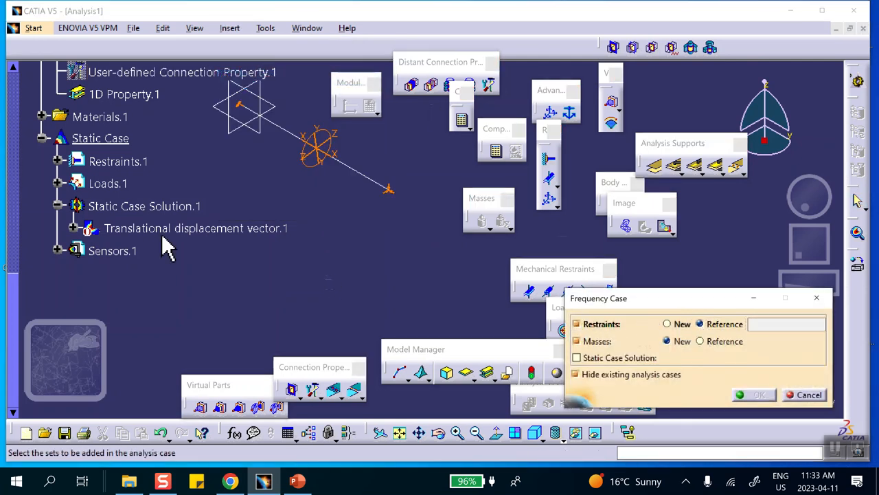
scroll(162, 222, "up", 1)
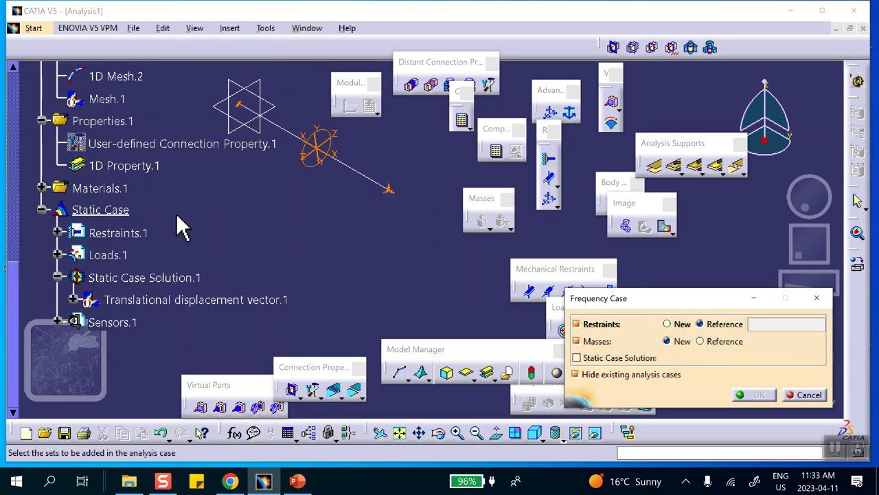
left_click(141, 236)
left_click(143, 236)
left_click(752, 393)
- Add a distributed mass of 2 kg to the line's unclamped end vertex in the frequency case
scroll(296, 261, "down", 3)
scroll(281, 251, "down", 3)
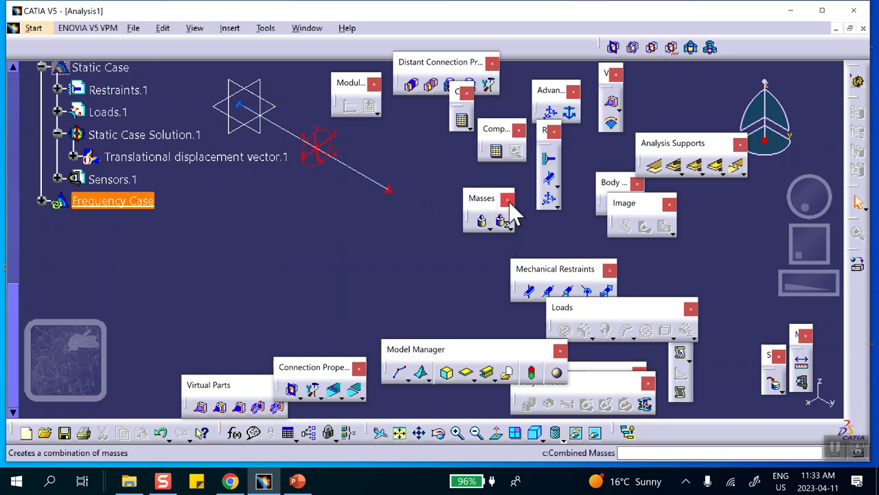
left_click(485, 223)
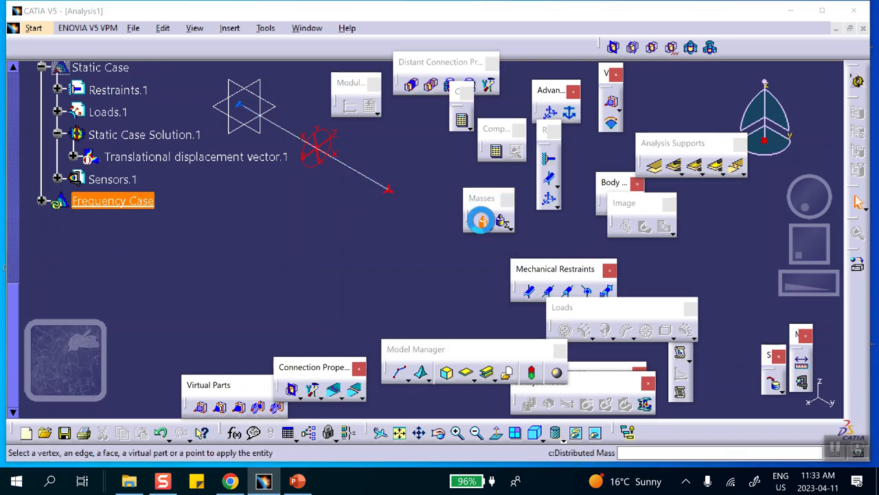
left_click(388, 189)
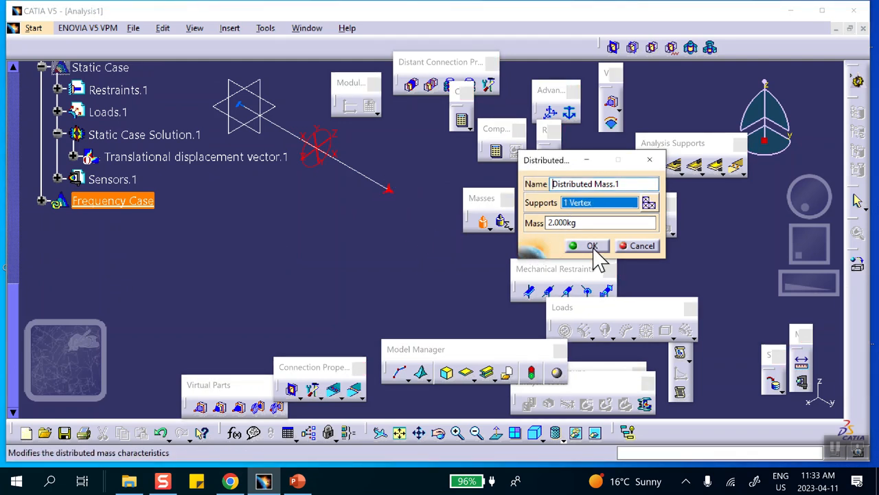
left_click(595, 249)
middle_click_drag(436, 237, 389, 131)
left_click(410, 250)
middle_click_drag(327, 177, 362, 348)
left_click(323, 204)
left_click(324, 202)
left_click(293, 245)
middle_click_drag(294, 241, 336, 261)
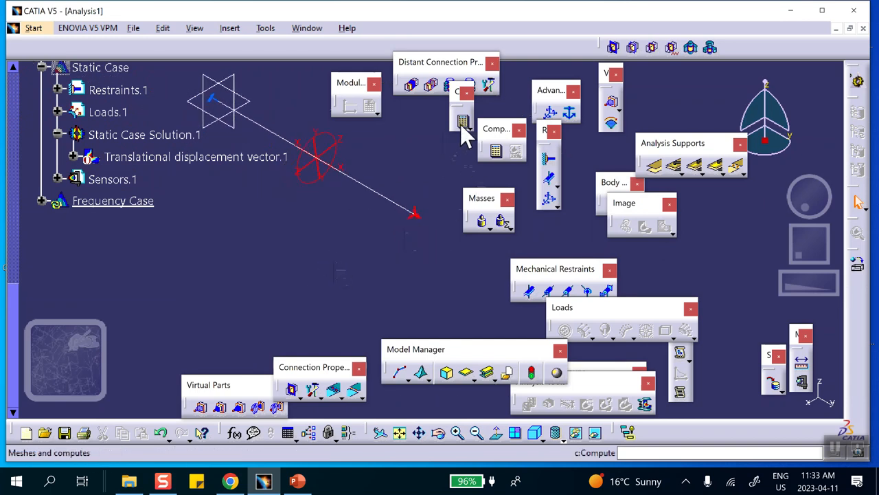
- Try to compute all analysis cases, including the new frequency case, without a preview
left_click(463, 122)
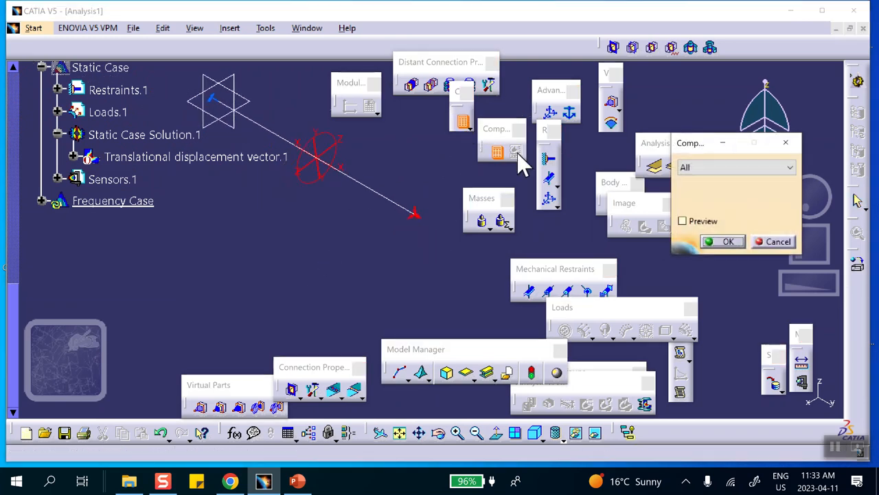
left_click(720, 240)
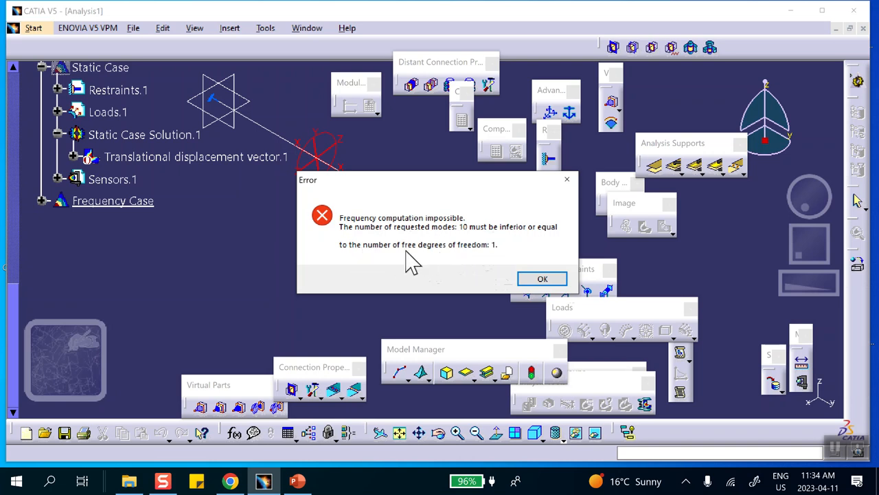
left_click(544, 279)
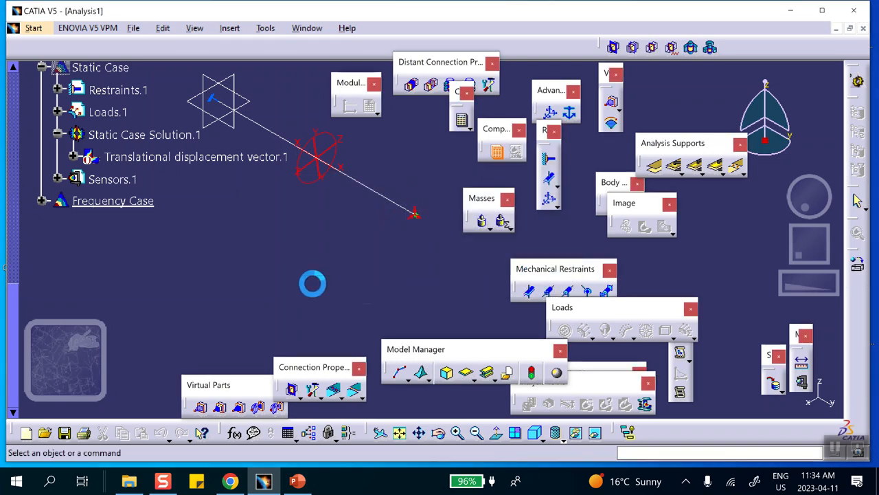
- Set the number of modes to 1 for Frequency Case Solution.1 and compute all analysis cases without a preview
left_click(41, 201)
left_click(147, 162)
double_click(147, 163)
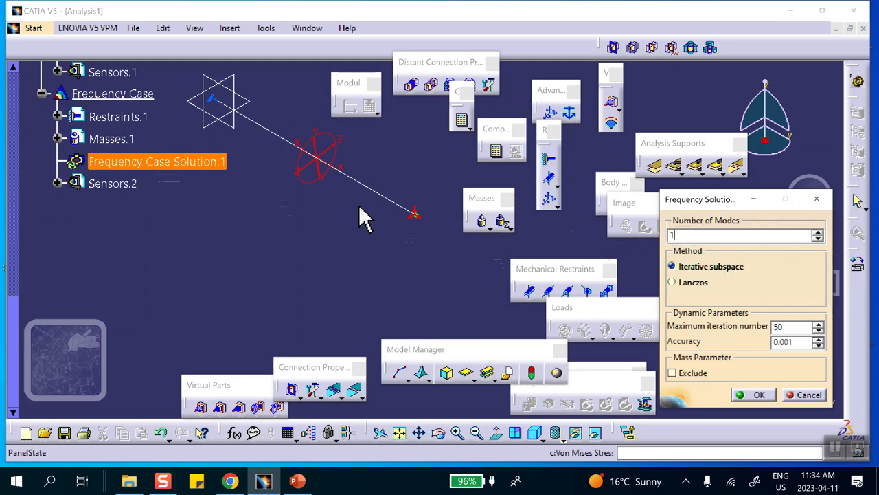
left_click(758, 396)
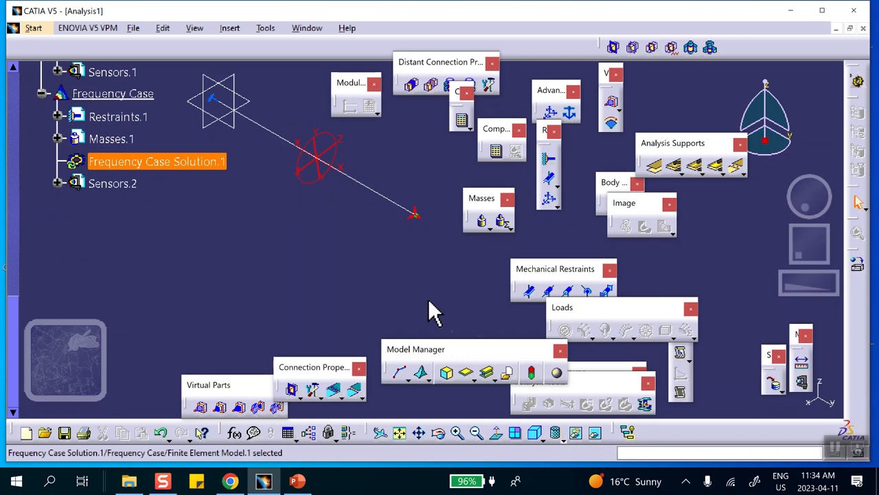
left_click(496, 151)
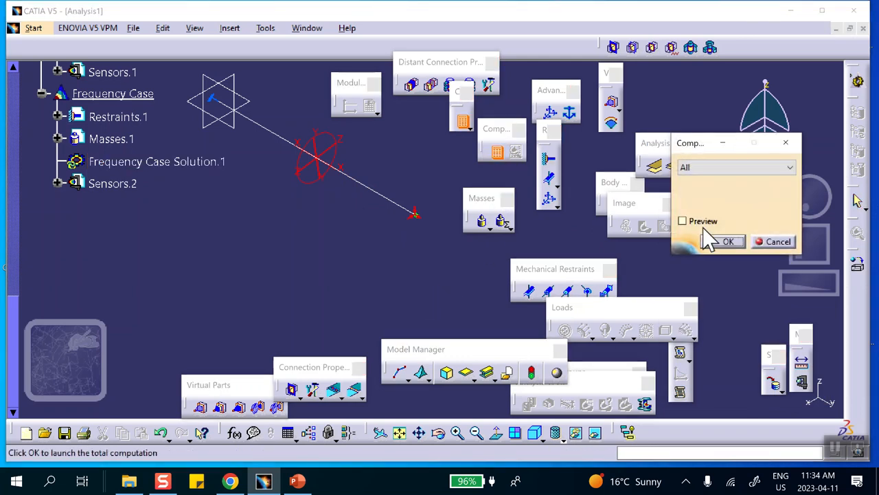
left_click(729, 244)
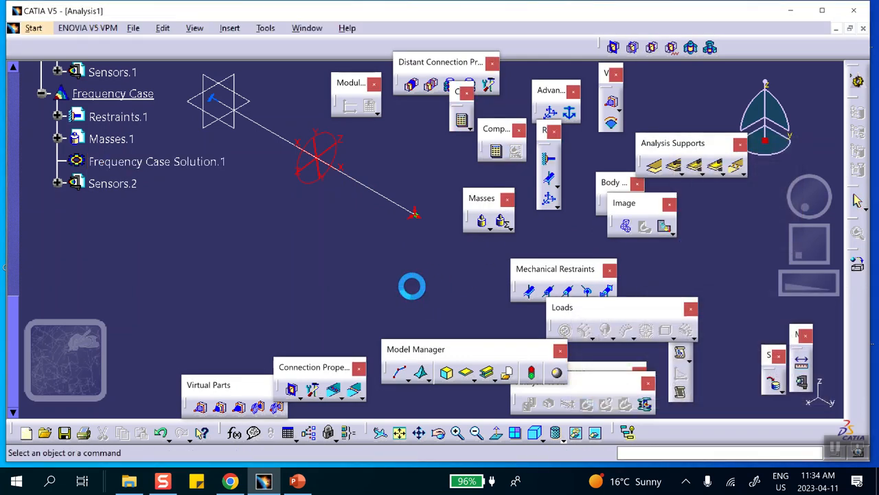
- Create a deformed mesh image of the frequency solution and compare its mode frequency with the calculation on PowerPoint slide 2
left_click(625, 227)
double_click(399, 205)
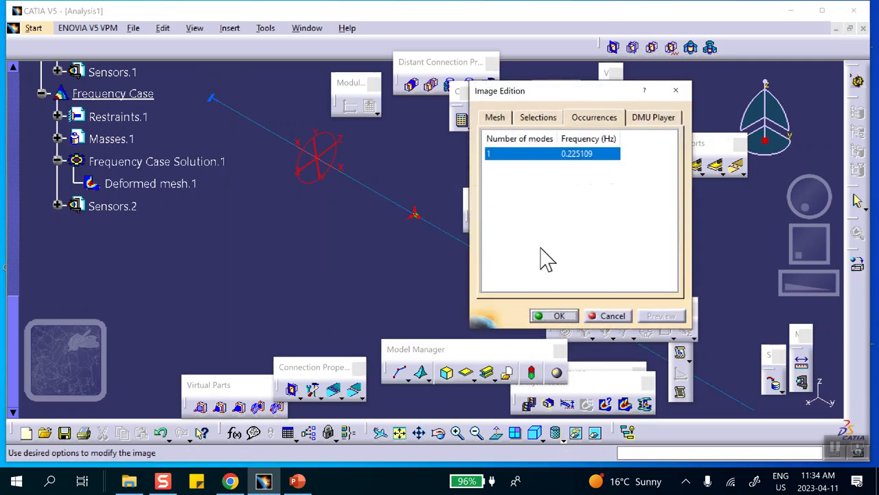
left_click(296, 480)
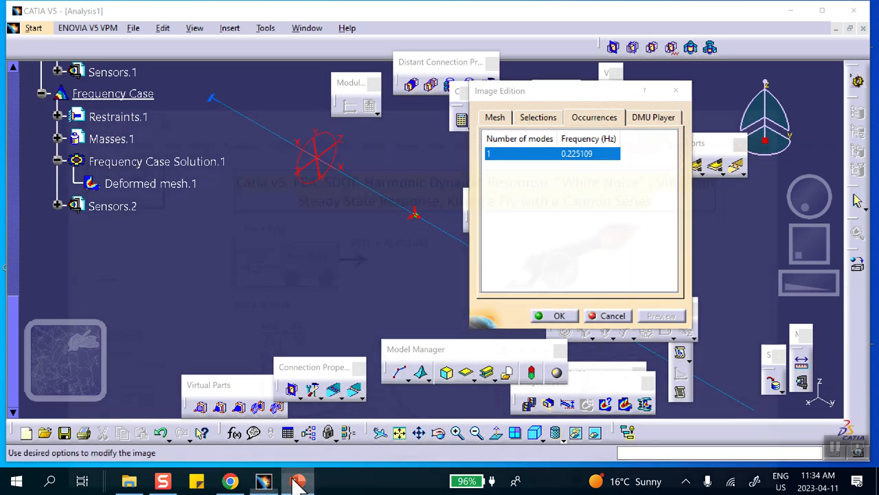
left_click(58, 180)
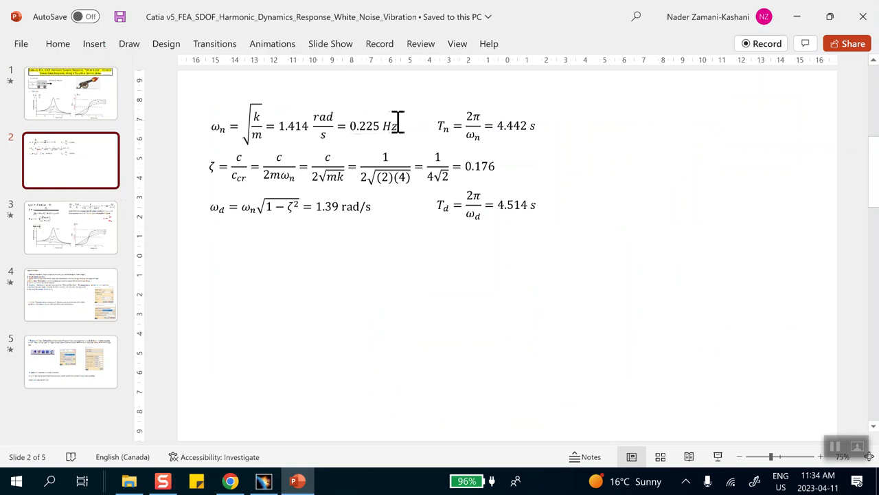
left_click(798, 20)
left_click(557, 318)
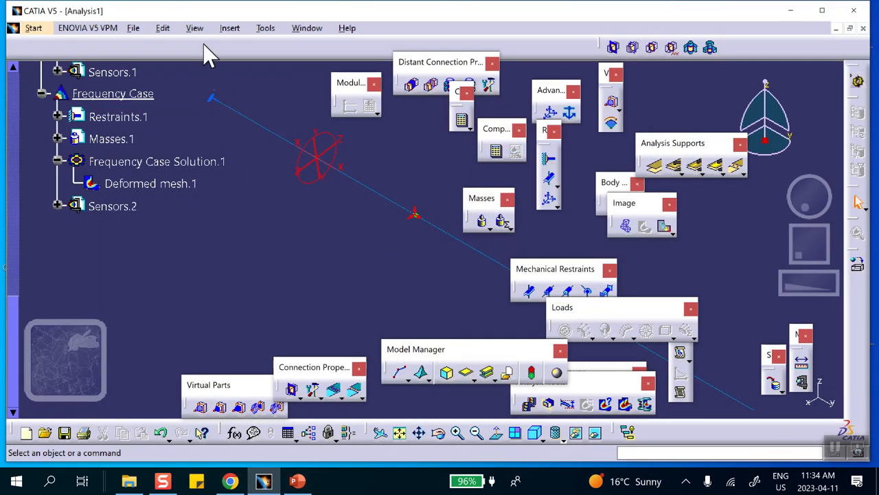
- Insert a harmonic dynamic response case that references Frequency Case Solution.1 and uses new load excitation and damping sets
left_click(230, 29)
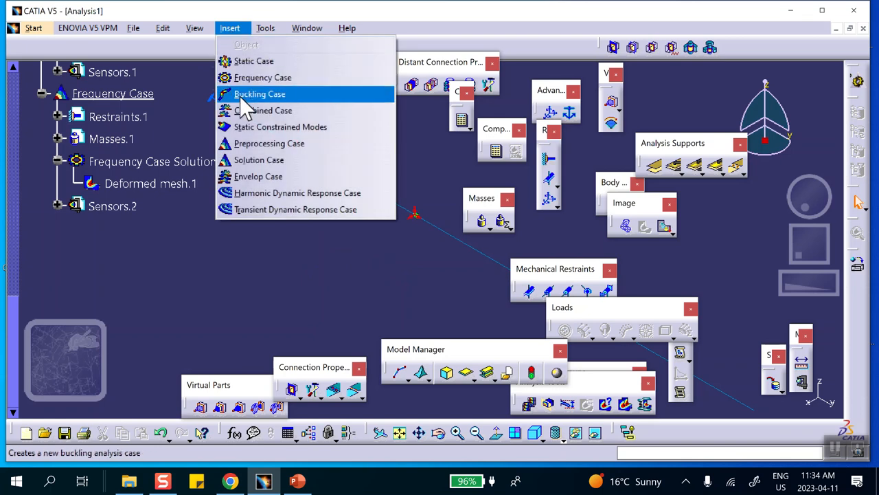
left_click(259, 194)
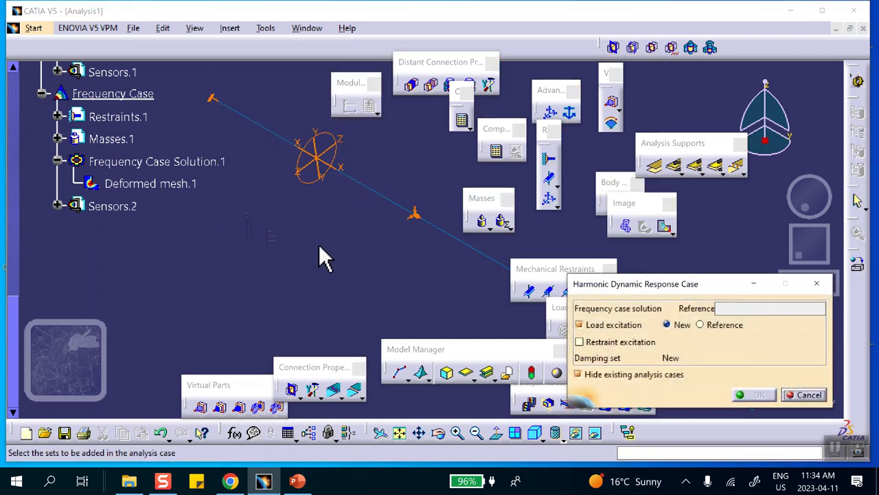
left_click(730, 309)
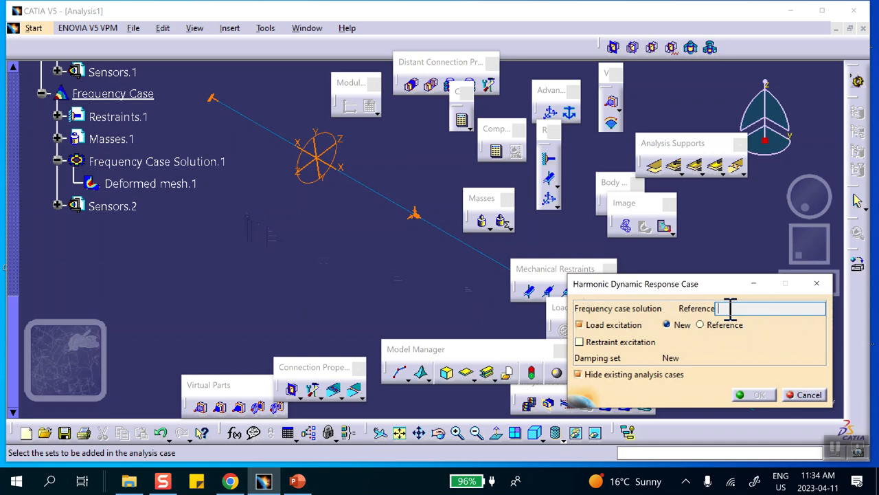
left_click(216, 159)
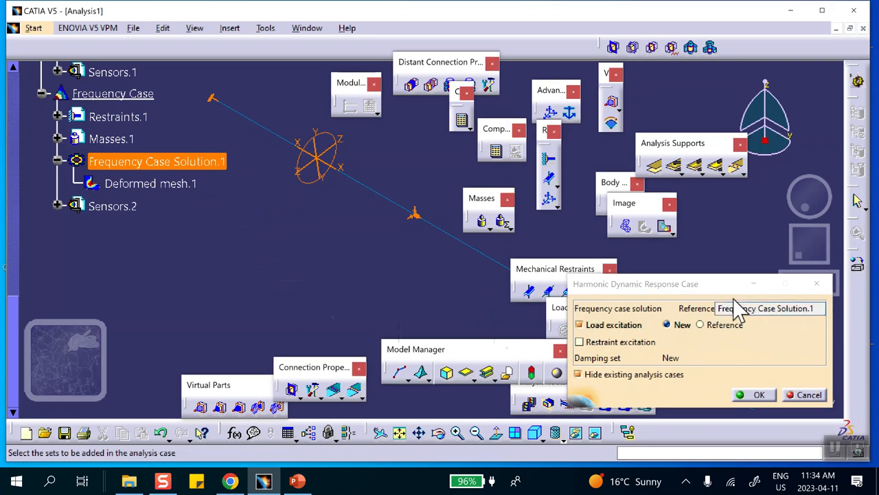
left_click(758, 397)
middle_click_drag(282, 270, 297, 253)
left_click(42, 228)
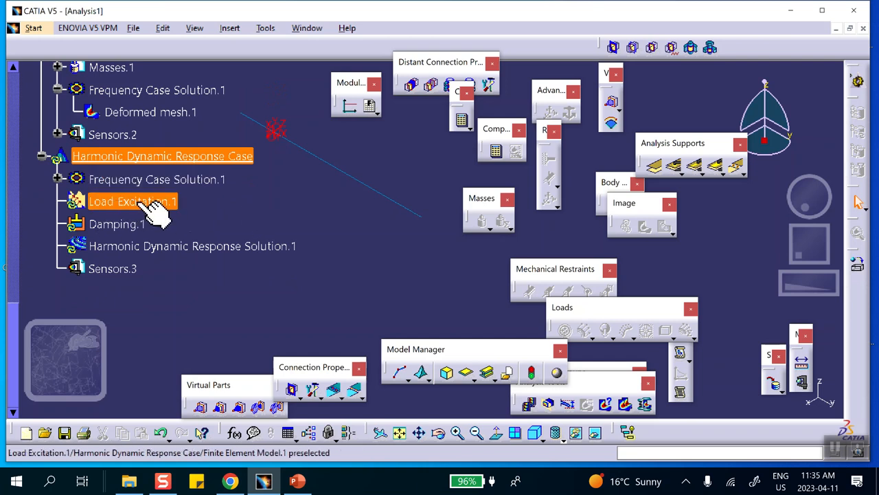
double_click(130, 200)
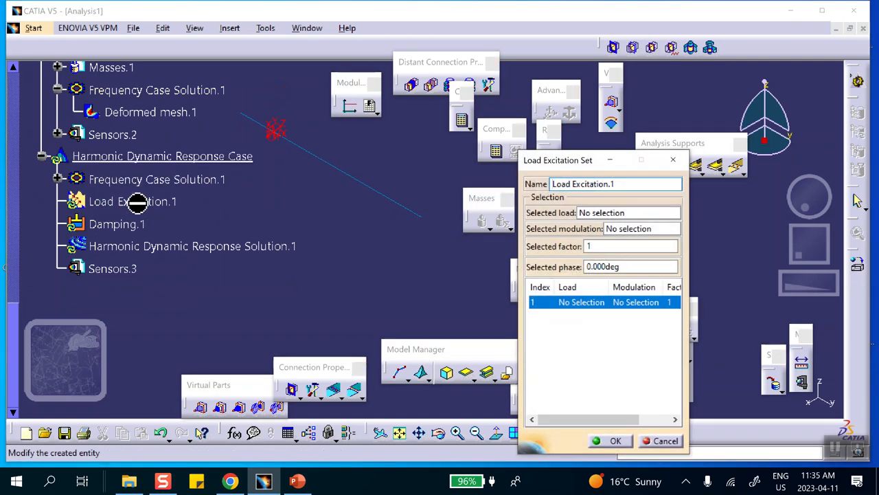
left_click(595, 212)
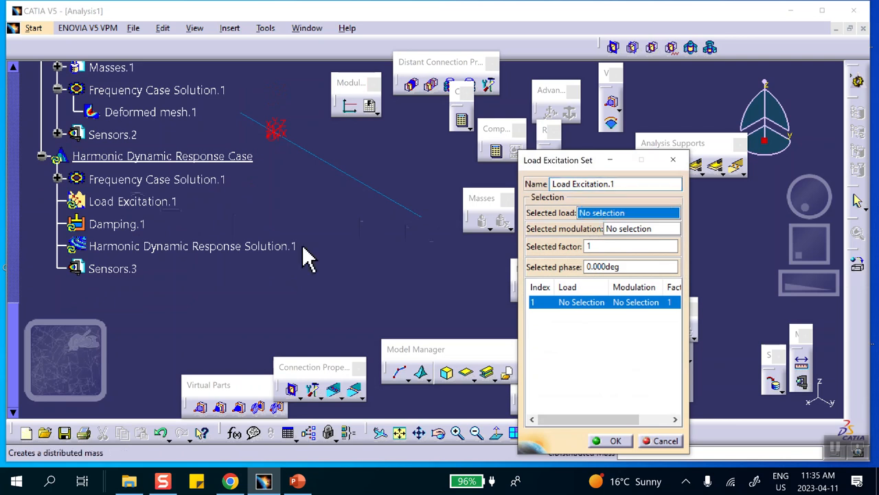
scroll(241, 251, "up", 3)
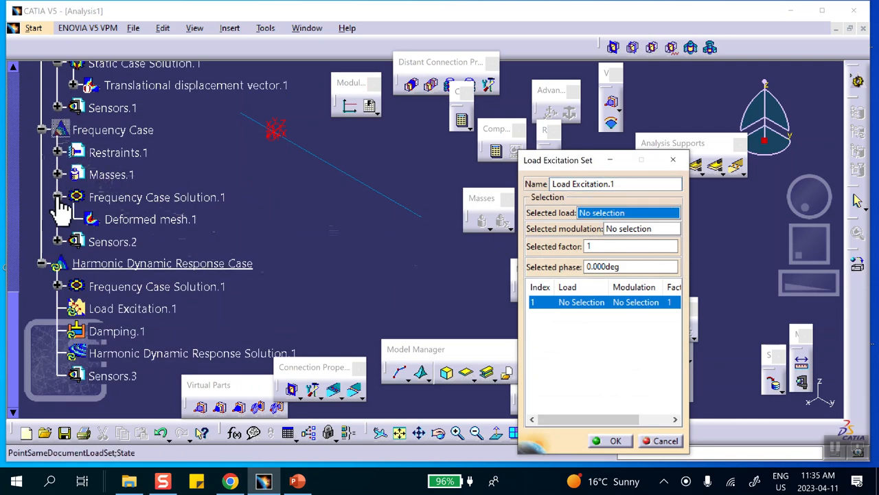
scroll(127, 175, "up", 3)
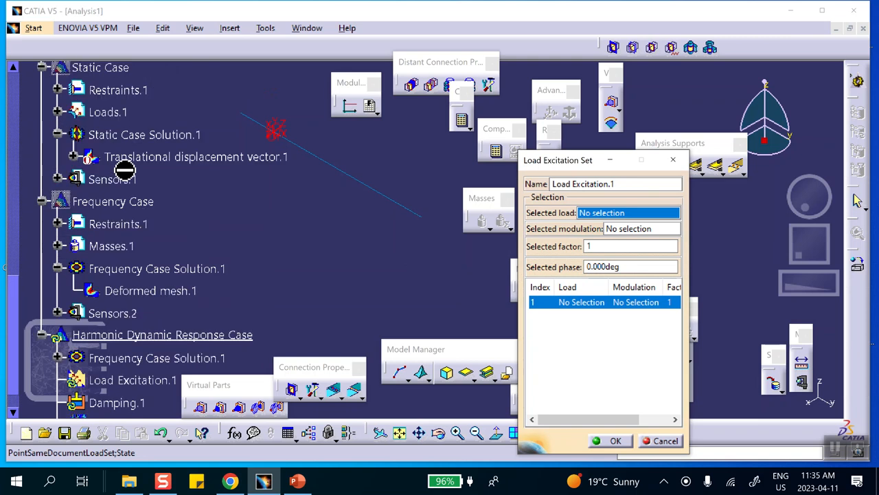
left_click(110, 115)
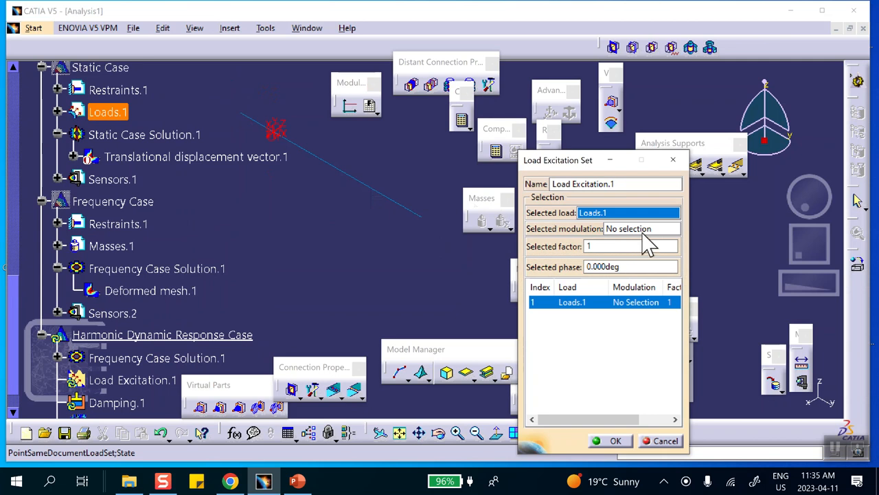
left_click(644, 231)
scroll(183, 206, "up", 5)
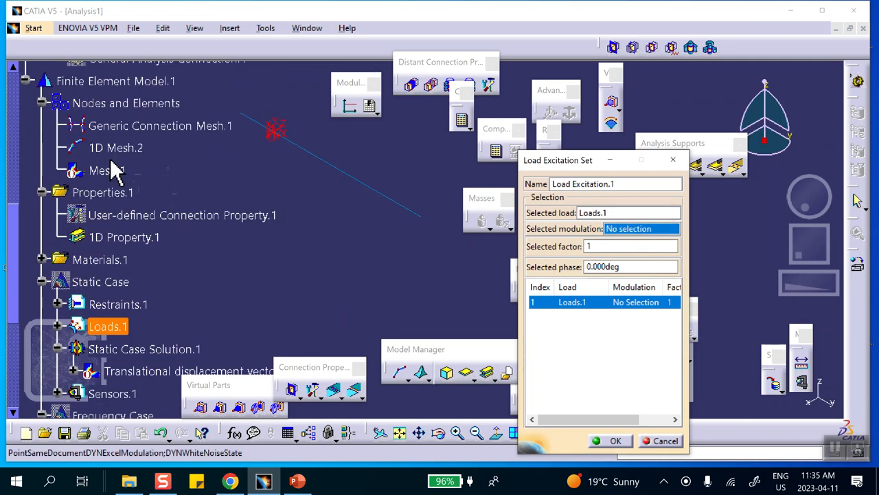
left_click(664, 443)
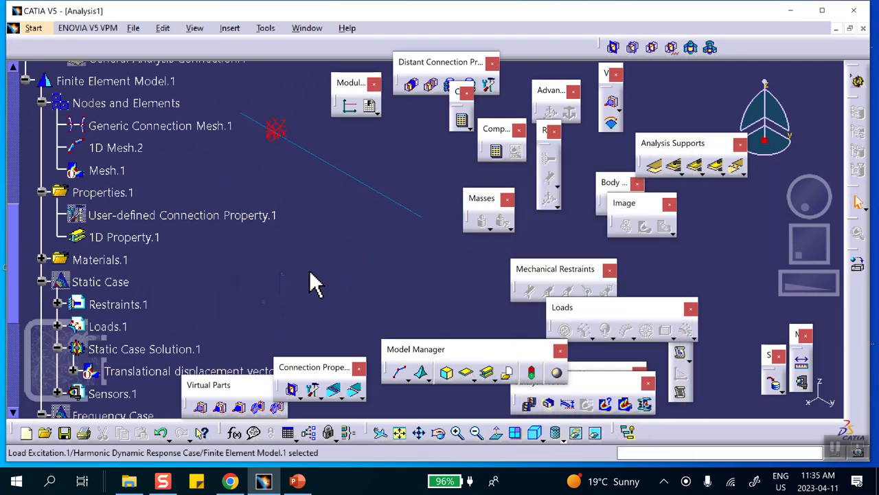
- Create a white noise modulation with the default name White Noise.1 and expand the Modulations.1 set to show it
left_click(350, 108)
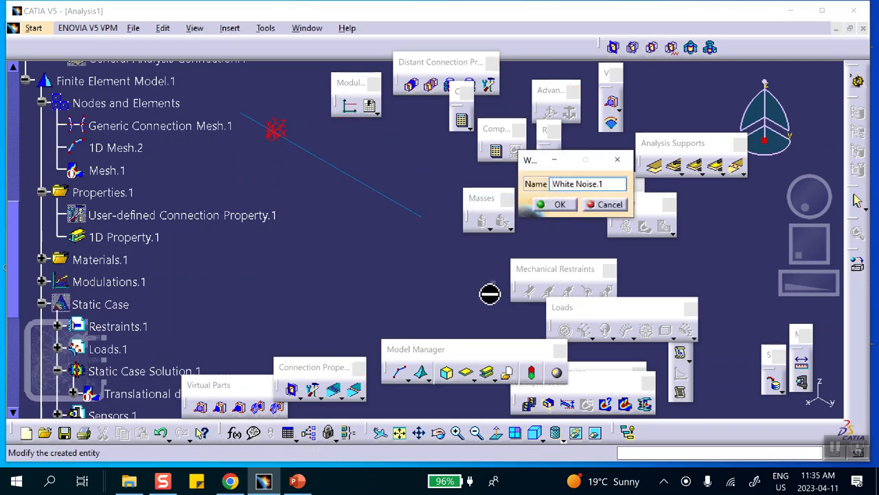
left_click(555, 204)
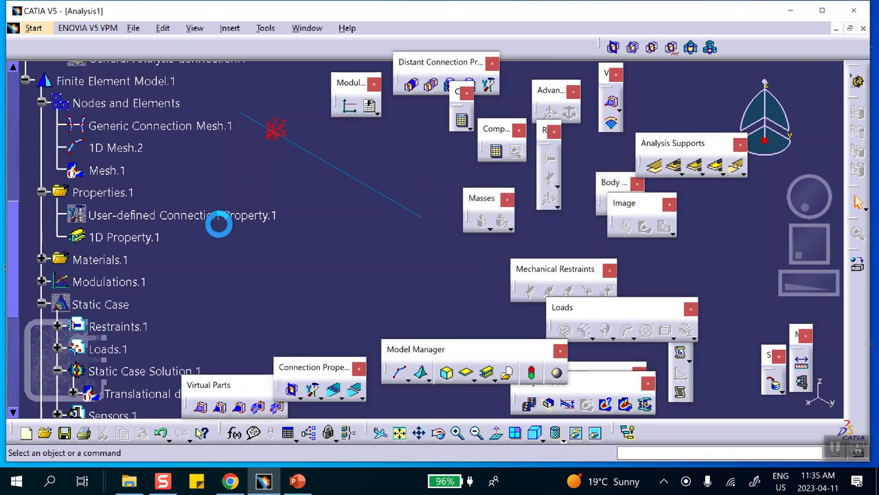
scroll(152, 206, "up", 2)
scroll(118, 160, "up", 2)
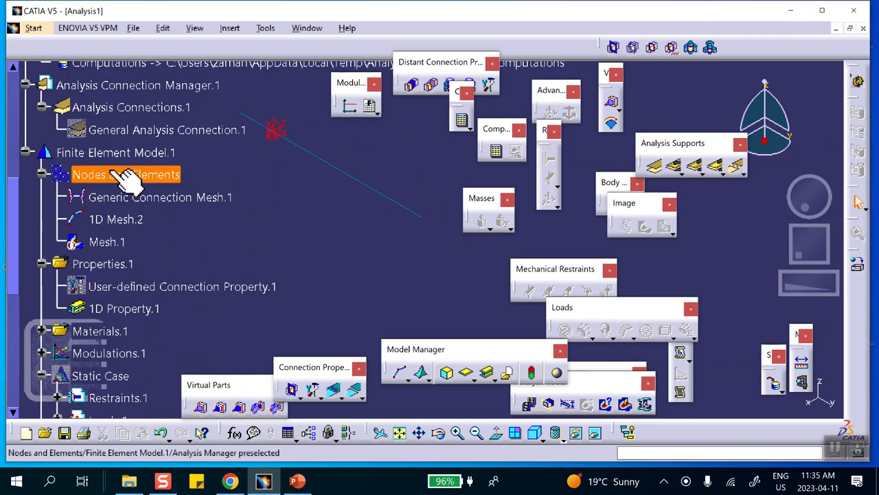
scroll(126, 182, "up", 2)
scroll(99, 200, "up", 1)
scroll(103, 199, "down", 5)
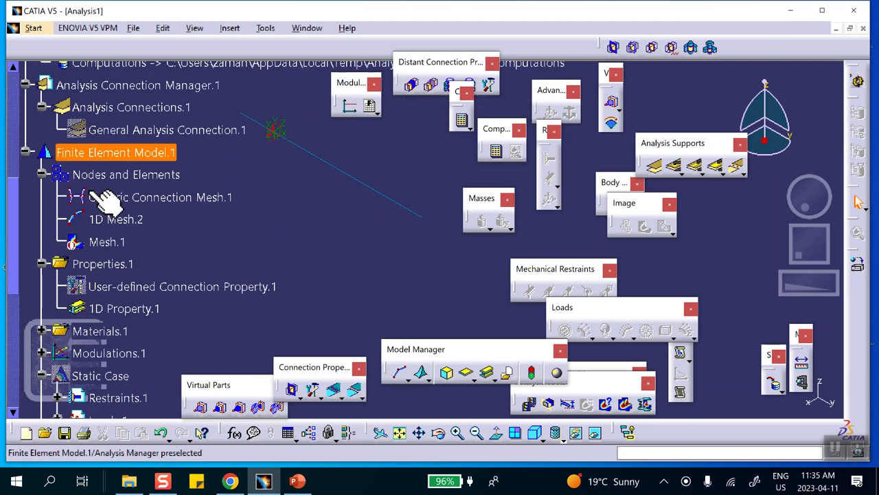
scroll(103, 200, "down", 1)
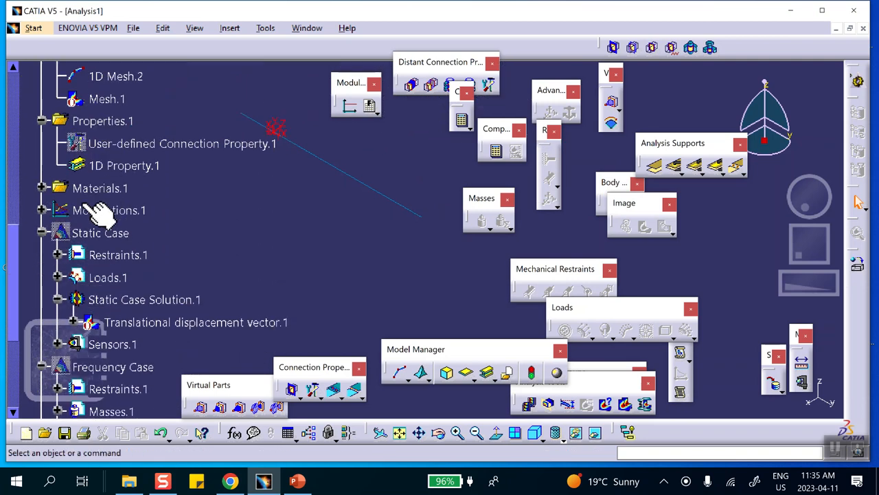
left_click(41, 209)
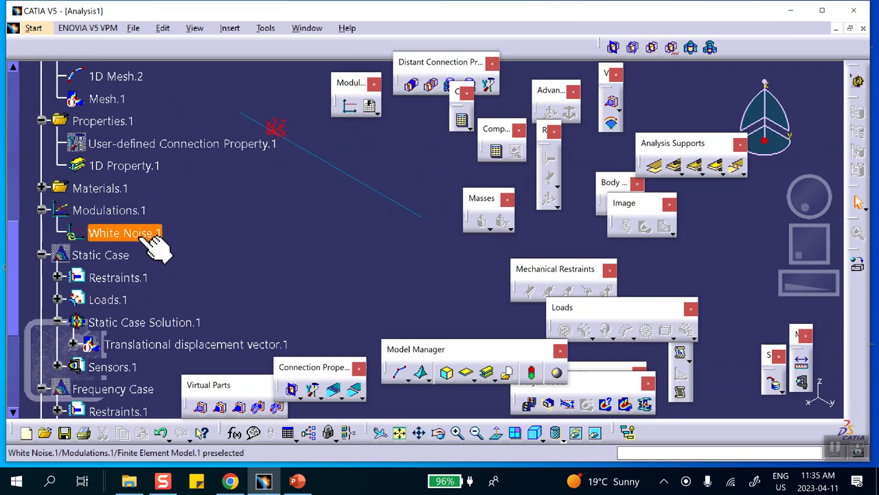
- Define Load Excitation.1 with the static case's Loads.1 as the load, White Noise.1 as the modulation and a factor of 1
scroll(229, 226, "down", 1)
scroll(288, 260, "down", 8)
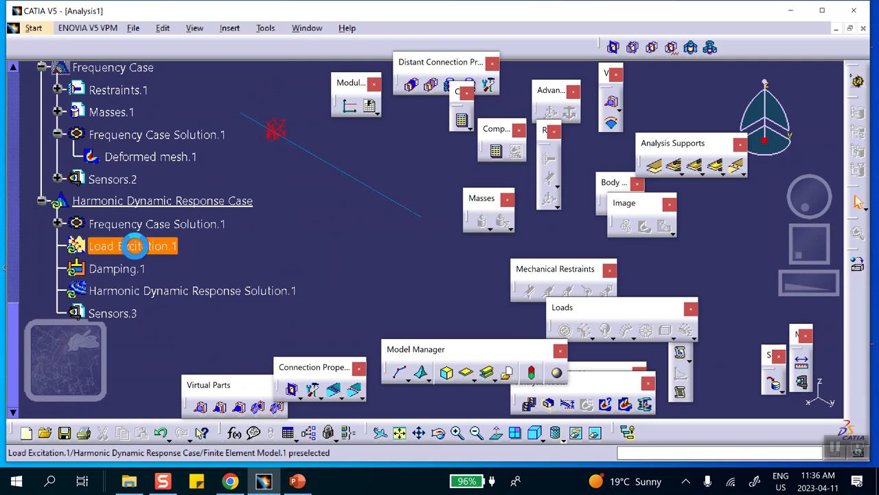
double_click(138, 245)
left_click(587, 212)
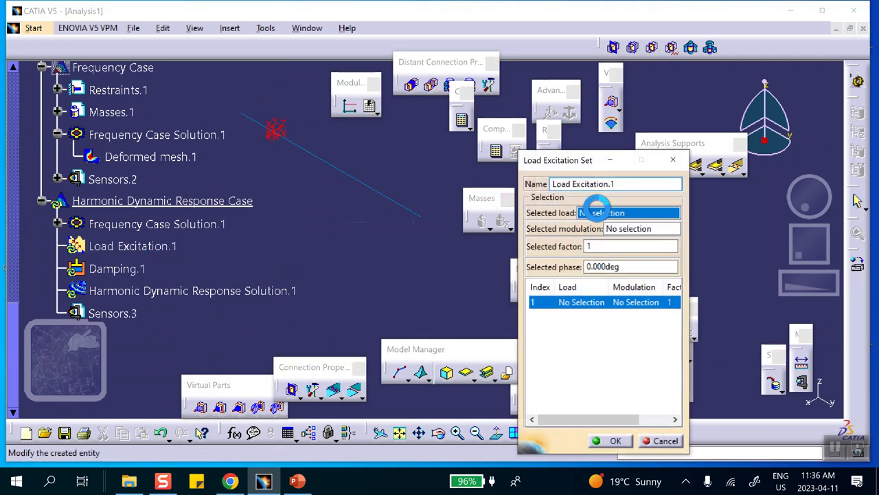
scroll(94, 186, "up", 2)
scroll(112, 165, "up", 2)
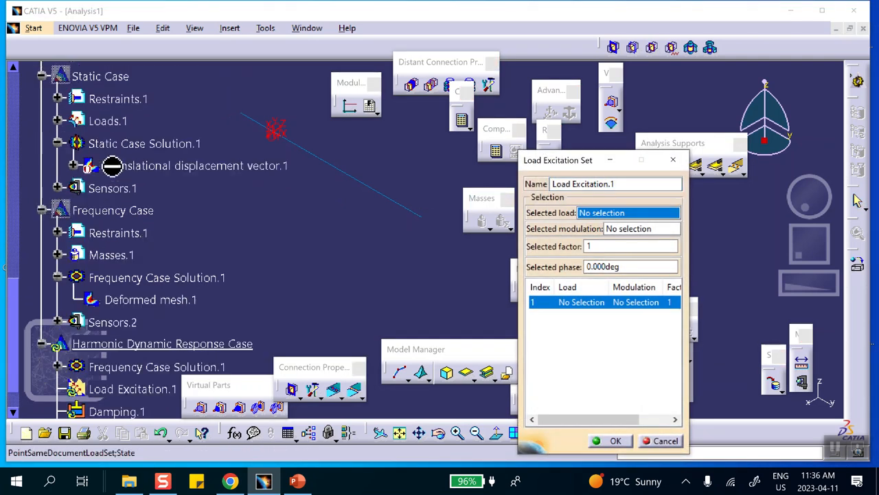
left_click(110, 121)
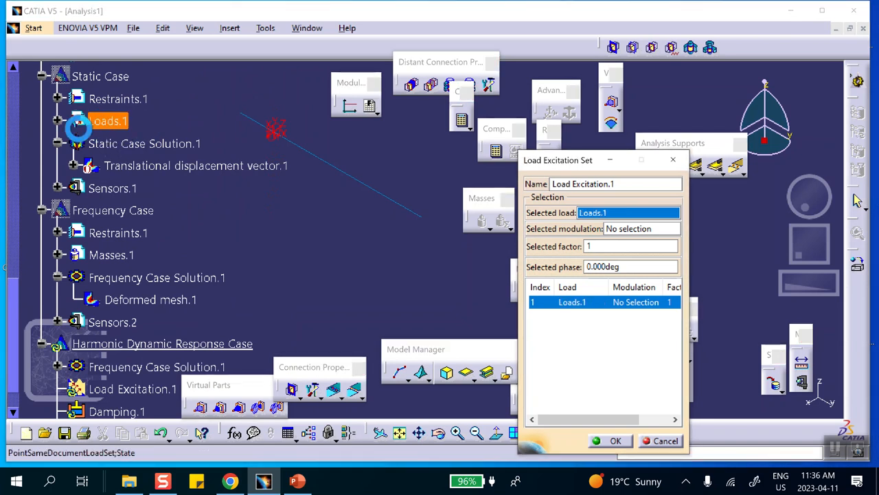
left_click(618, 228)
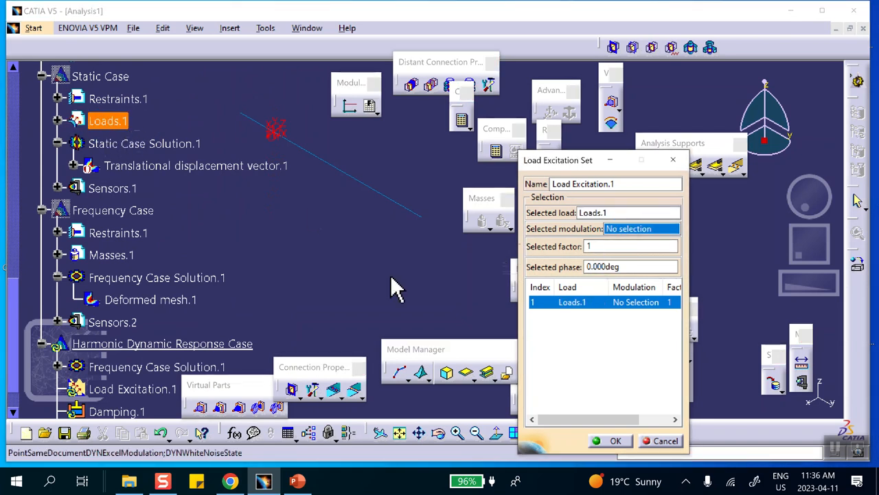
scroll(285, 278, "up", 3)
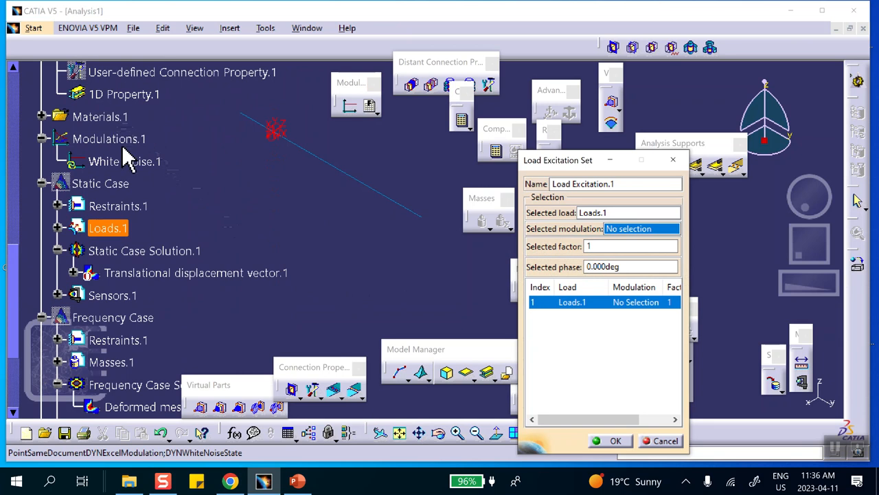
left_click(136, 165)
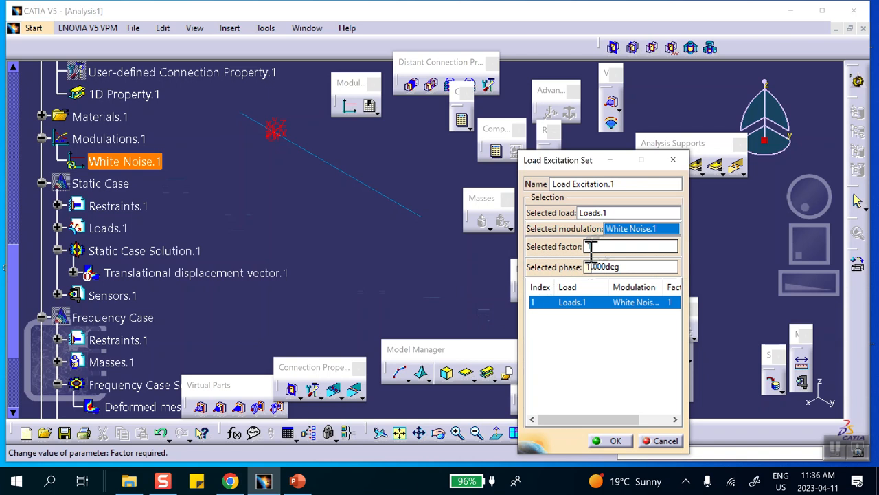
key("BackSpace")
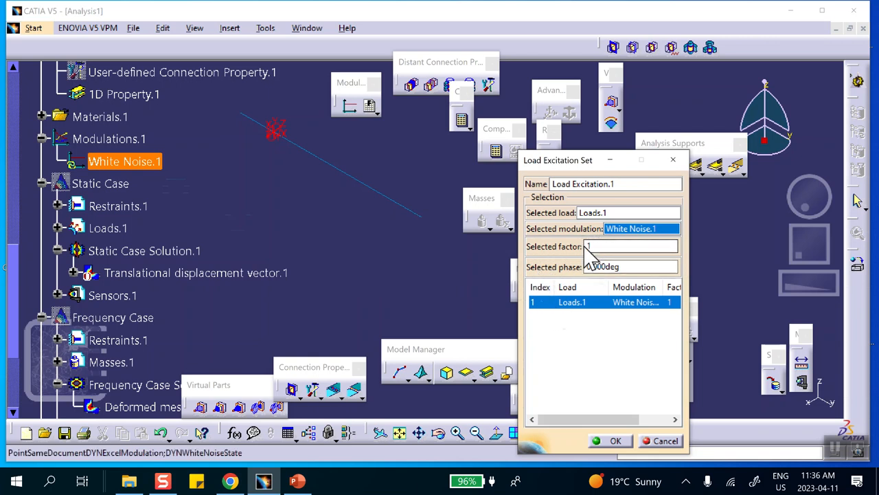
left_click(611, 442)
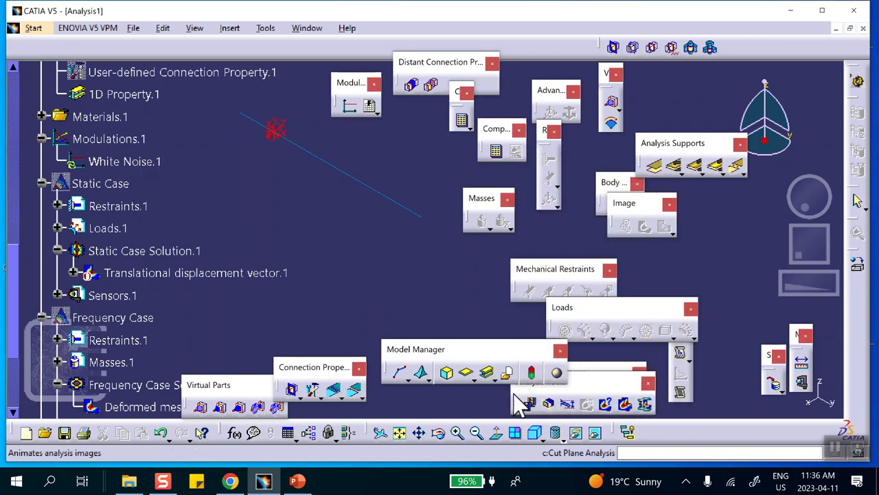
- Generate a 2D display of Harmonic Dynamic Response Solution.1 with results in absolute axis and a one-graph layout
scroll(281, 215, "down", 7)
scroll(281, 216, "up", 2)
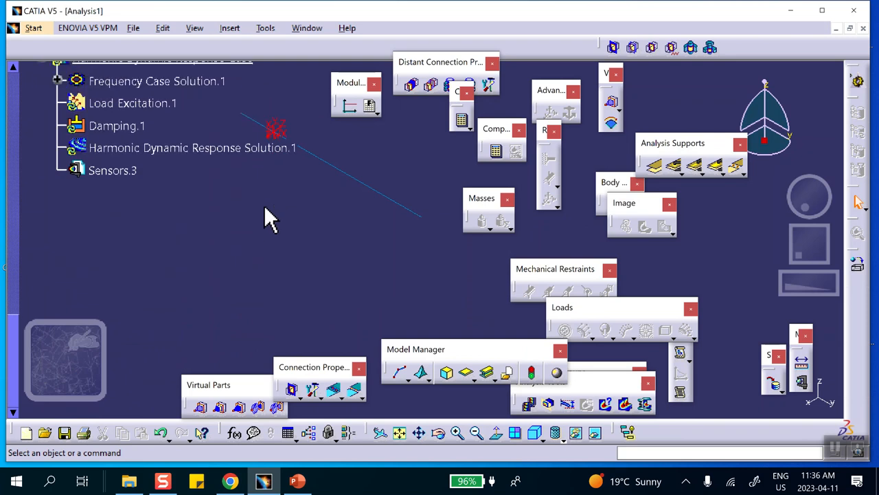
left_click(217, 151)
scroll(148, 180, "up", 2)
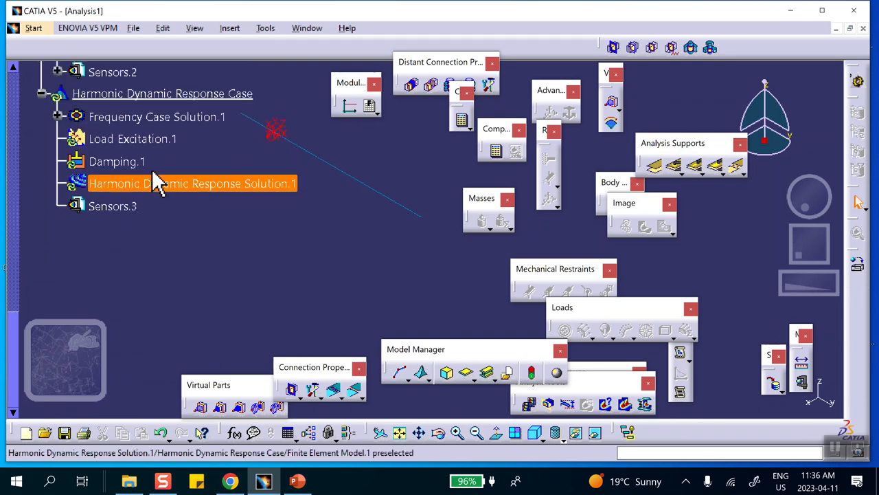
right_click(201, 182)
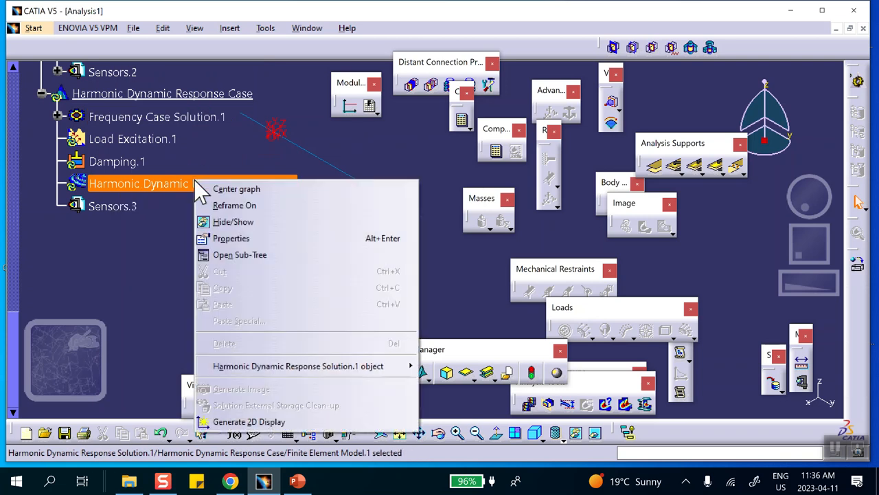
left_click(240, 422)
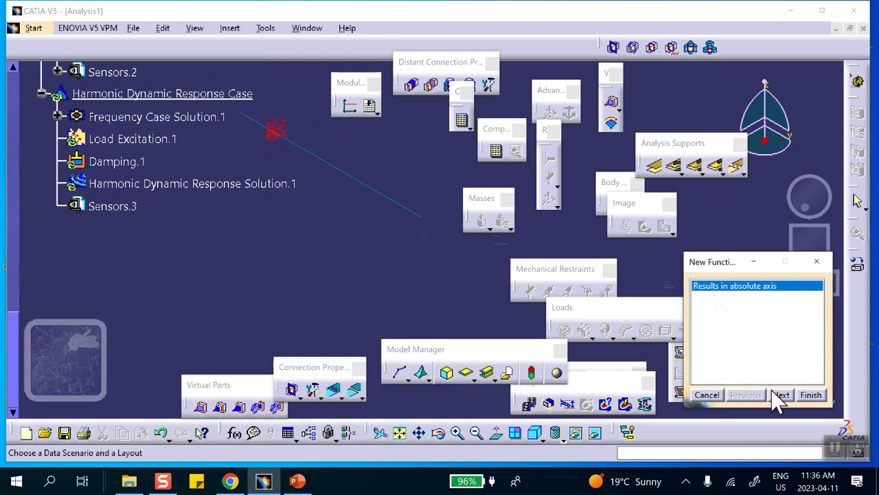
left_click(780, 395)
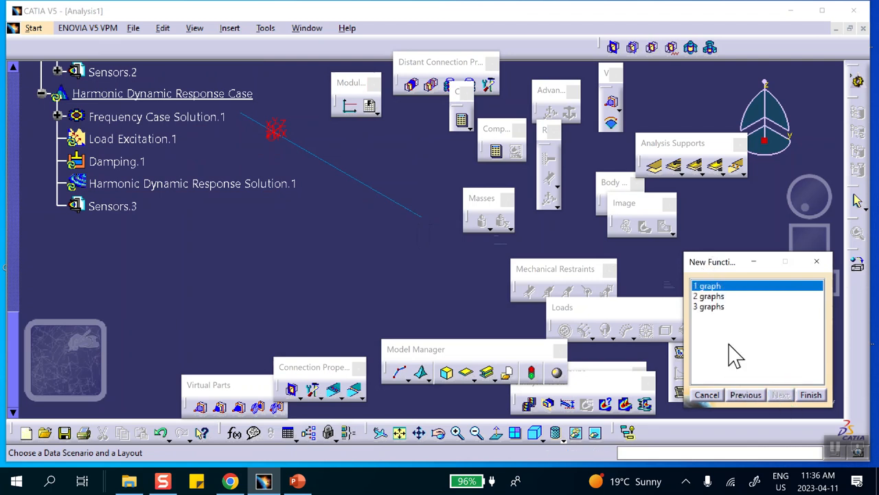
left_click(804, 396)
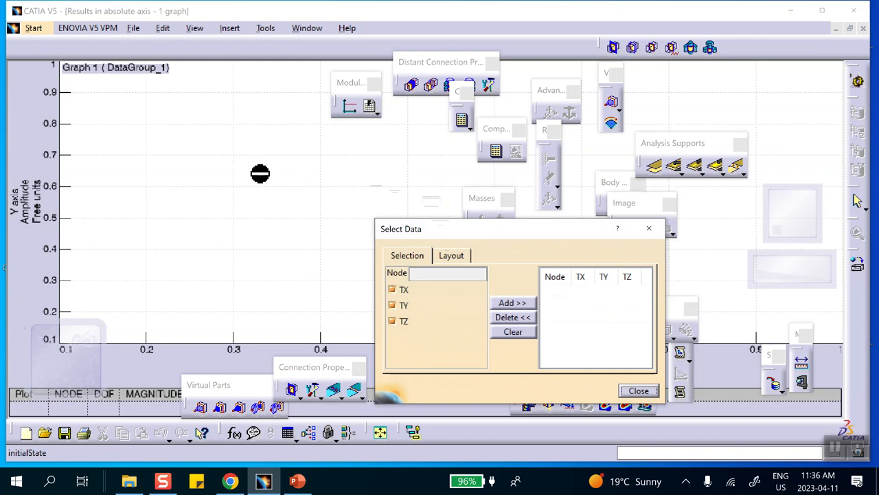
- Add node 3 on the spring line to the graph's plotted data with the TX, TY and TZ components
left_click(835, 28)
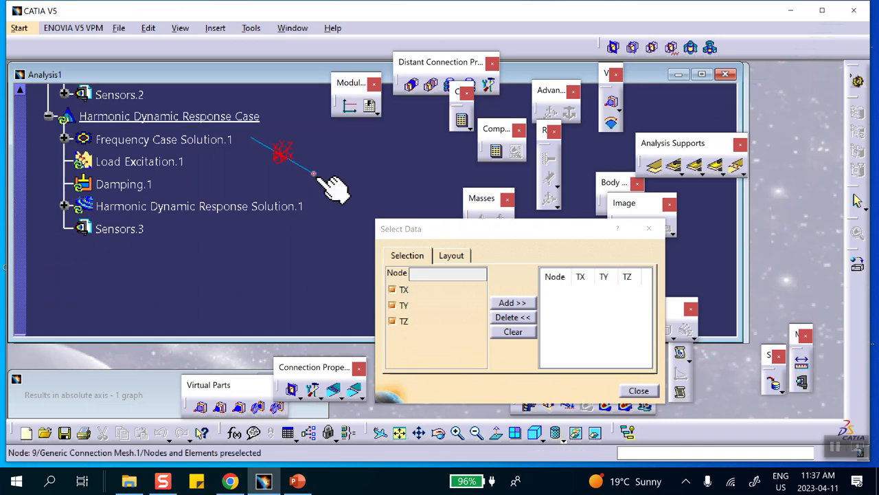
left_click(314, 174)
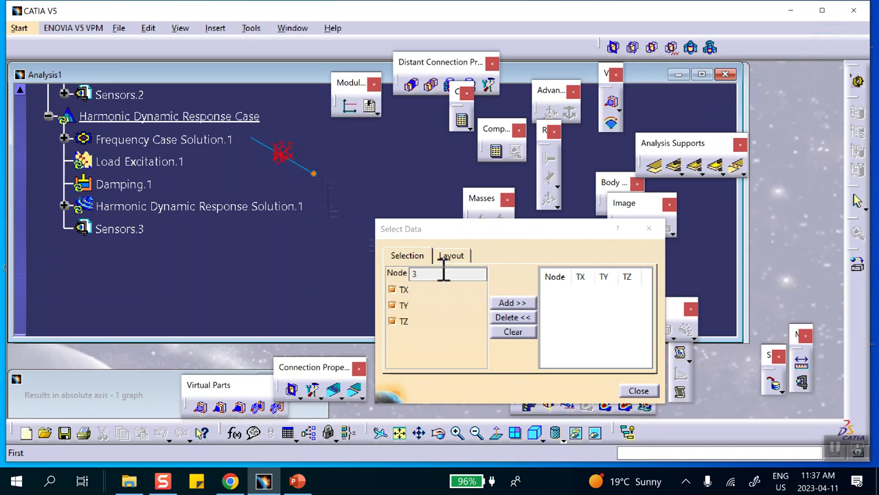
left_click(511, 303)
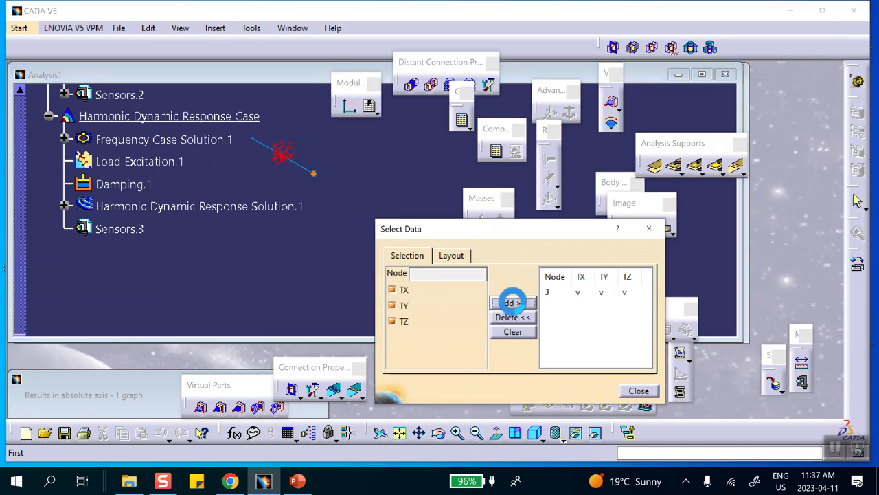
left_click(638, 391)
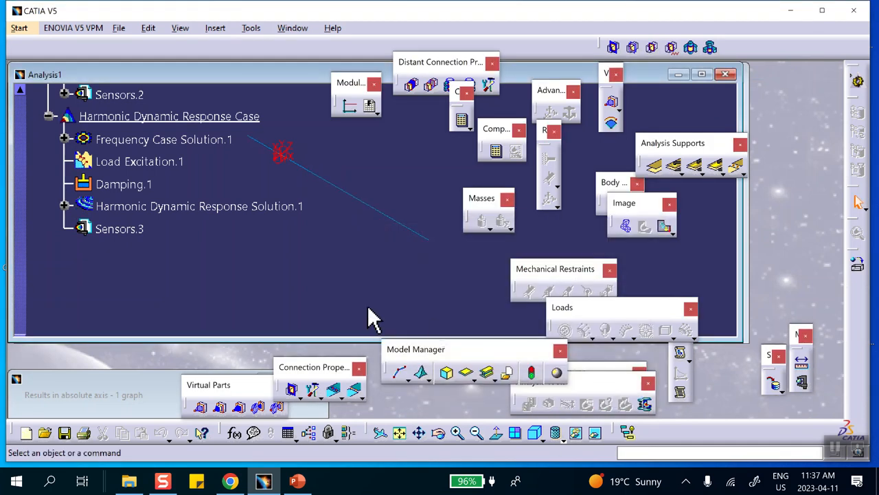
- Reopen the results graph under the harmonic response solution and examine the displacement curves of node 3
left_click(63, 206)
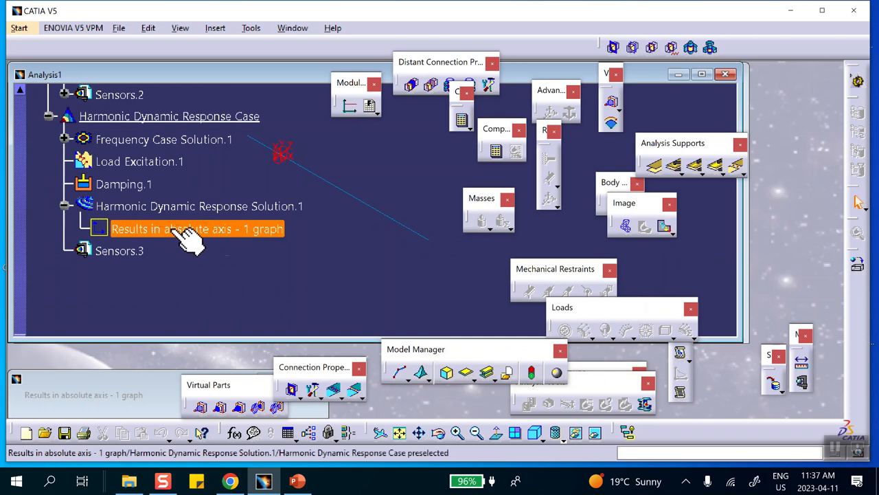
double_click(171, 230)
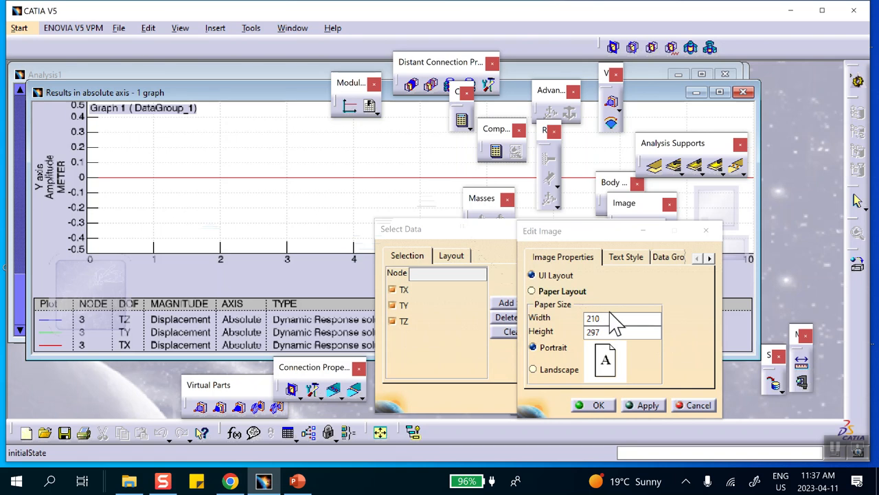
left_click(595, 405)
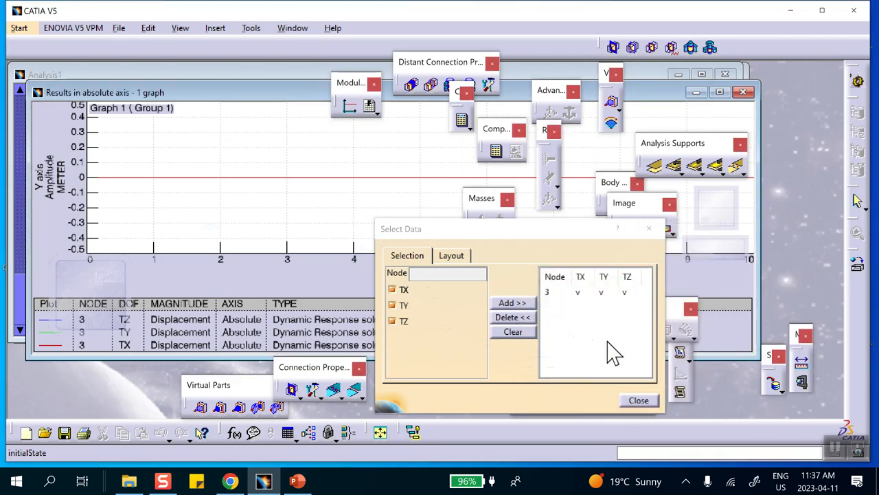
left_click(638, 400)
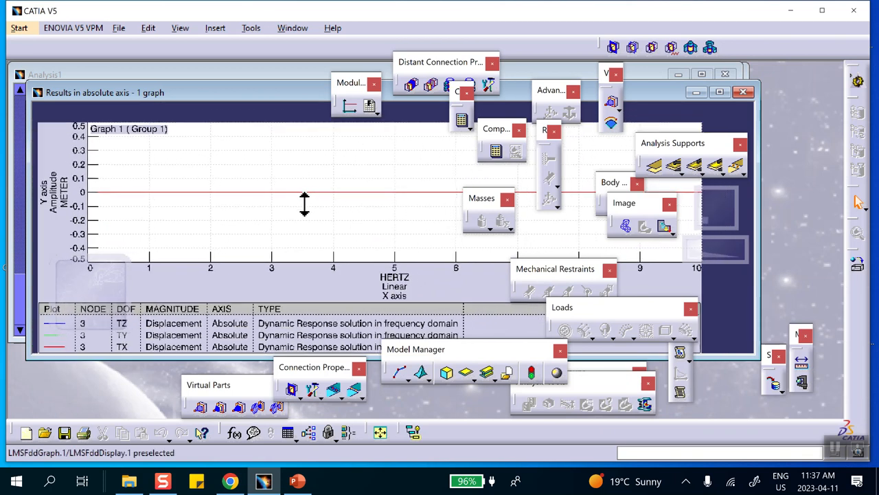
middle_click_drag(301, 212, 294, 204, "ctrl")
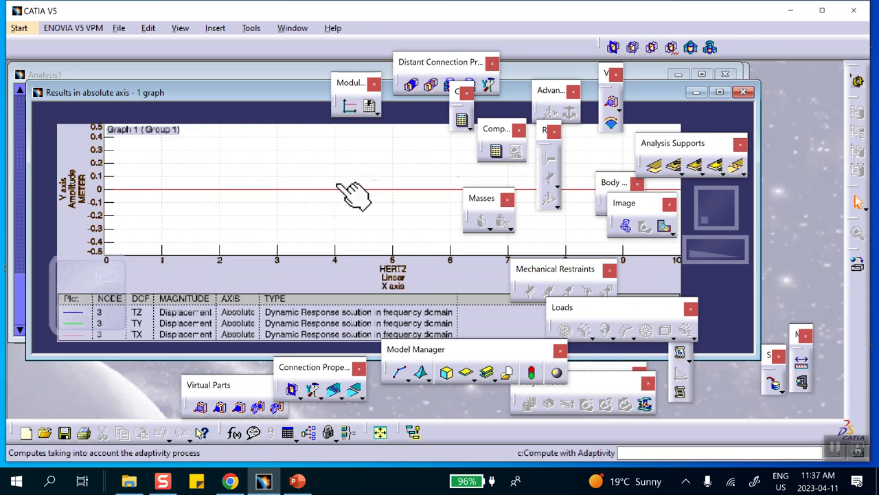
- Delete node 3 from the plotted data of the harmonic response graph
left_click(697, 91)
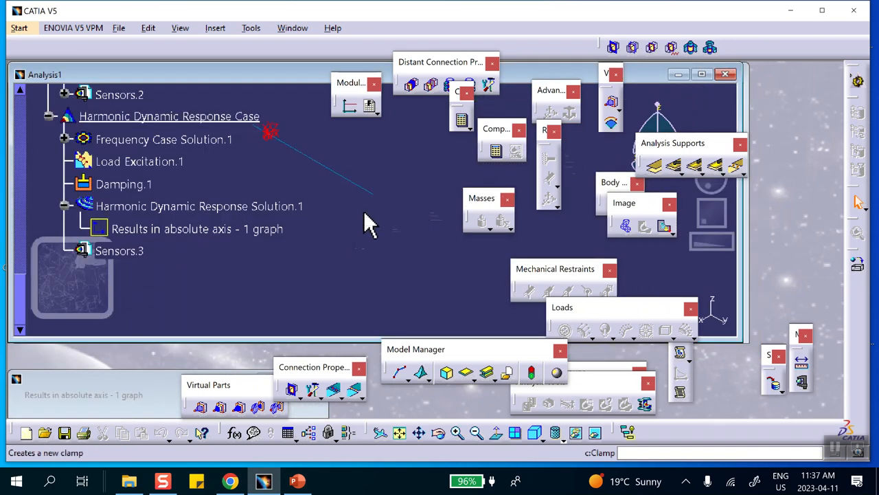
middle_click(359, 202)
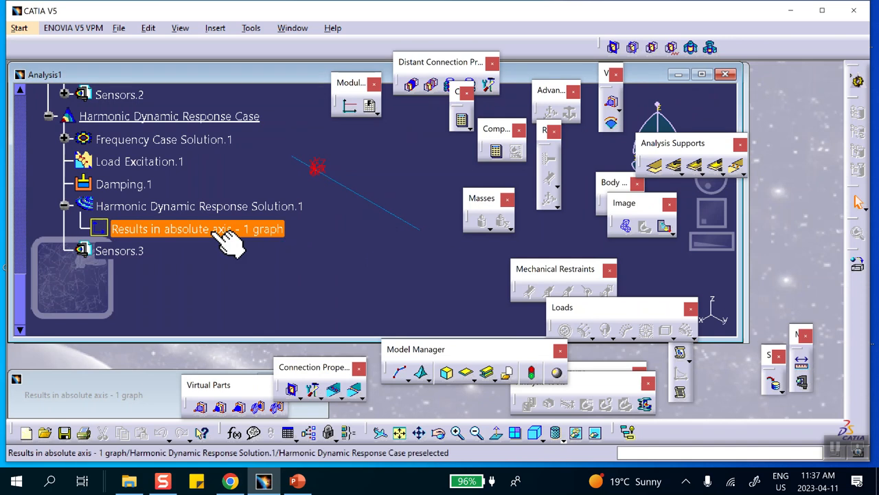
double_click(147, 229)
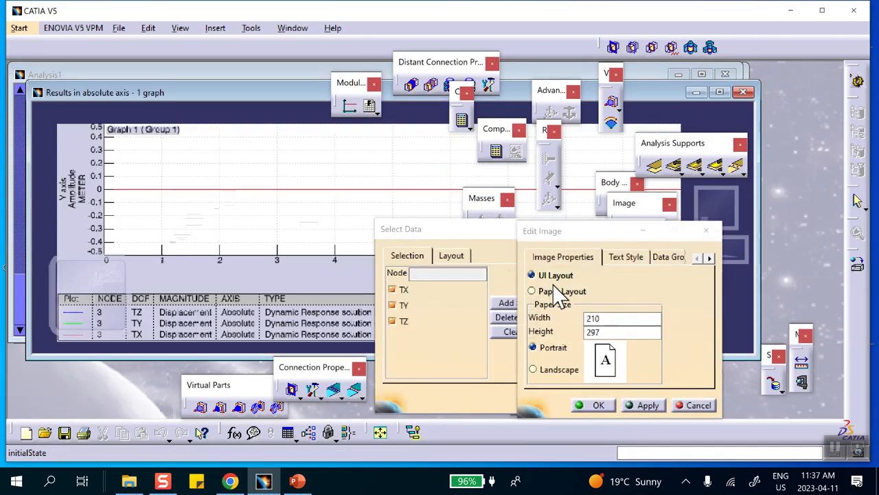
left_click(686, 405)
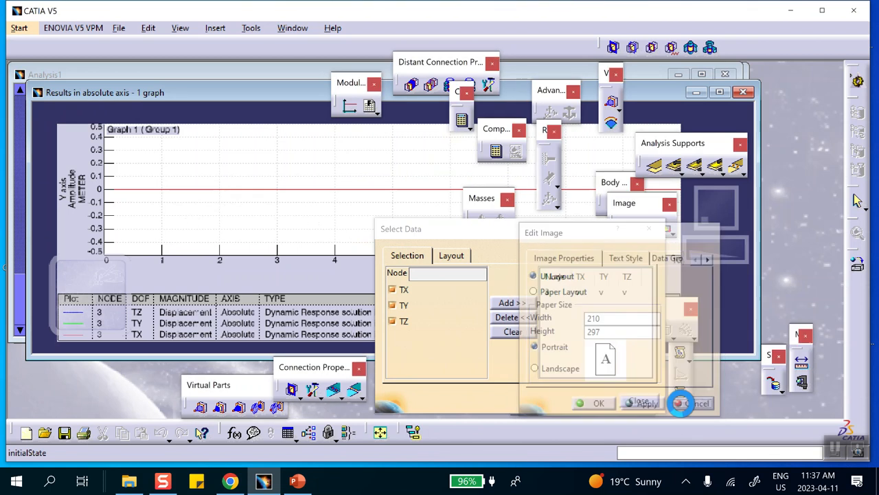
left_click(560, 293)
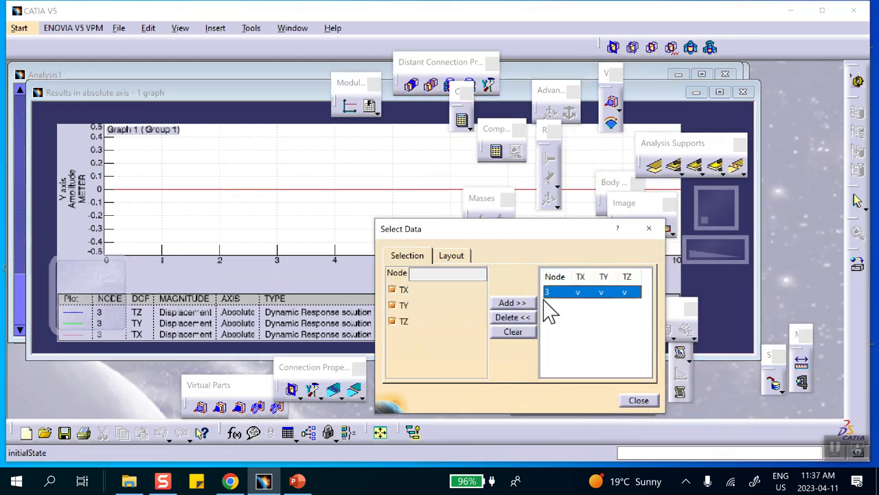
left_click(514, 317)
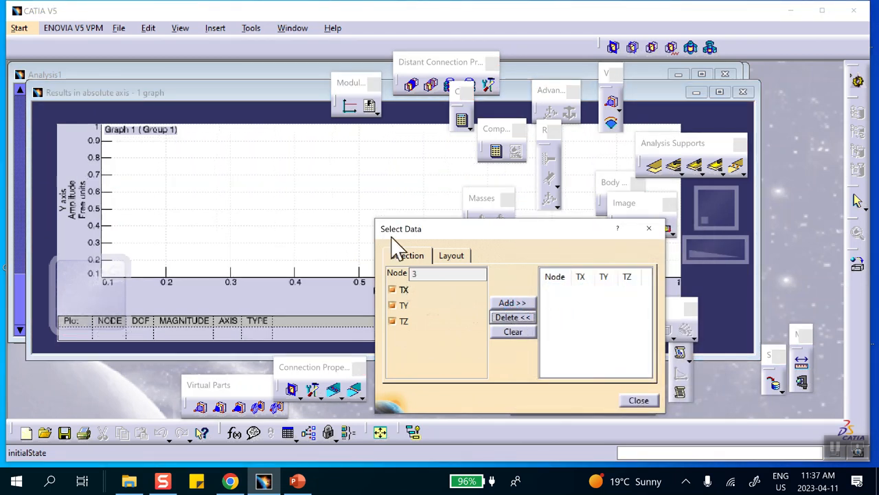
left_click(698, 93)
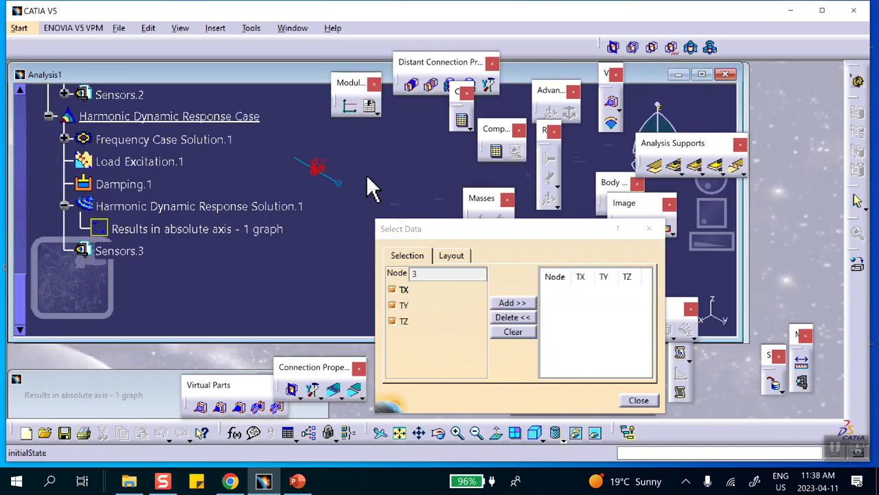
middle_click_drag(354, 192, 323, 206)
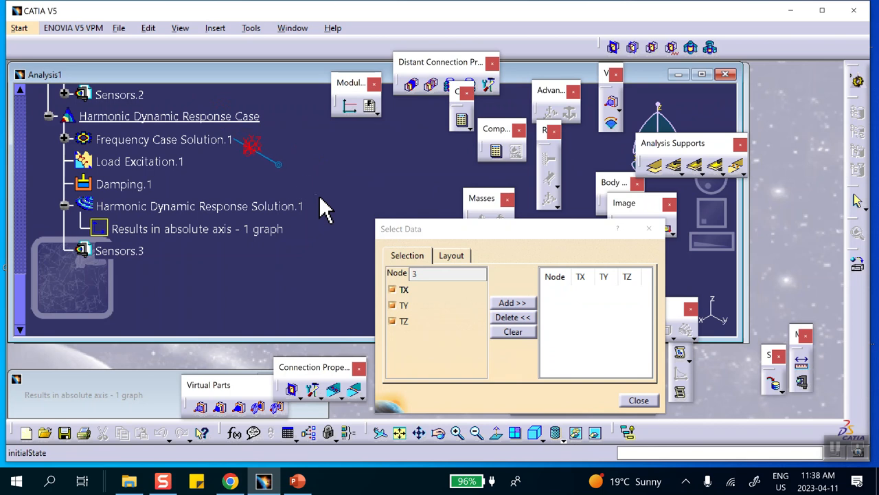
left_click(425, 273)
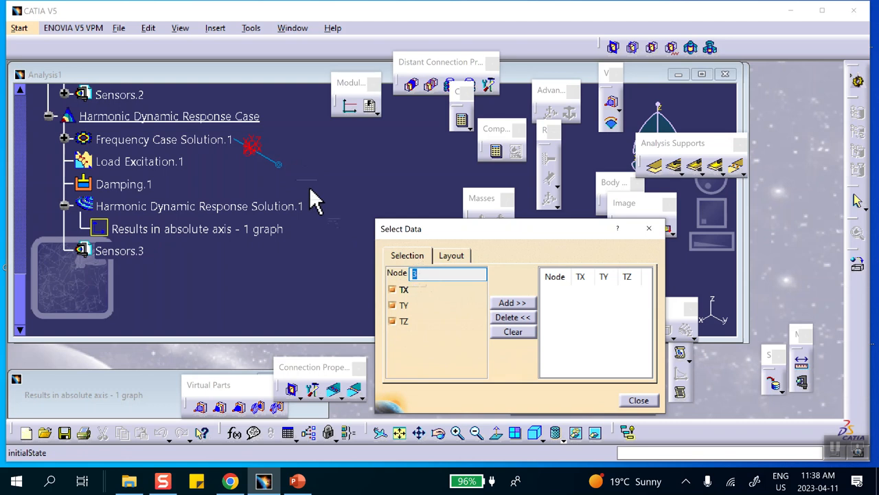
left_click(639, 400)
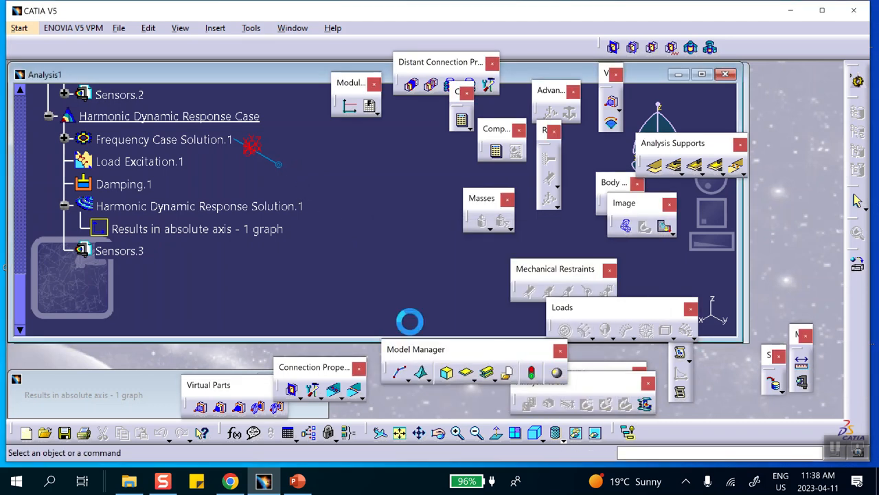
- Deactivate the Deformed mesh.1 image of the frequency case solution
scroll(189, 216, "up", 1)
scroll(189, 214, "up", 1)
left_click(155, 123)
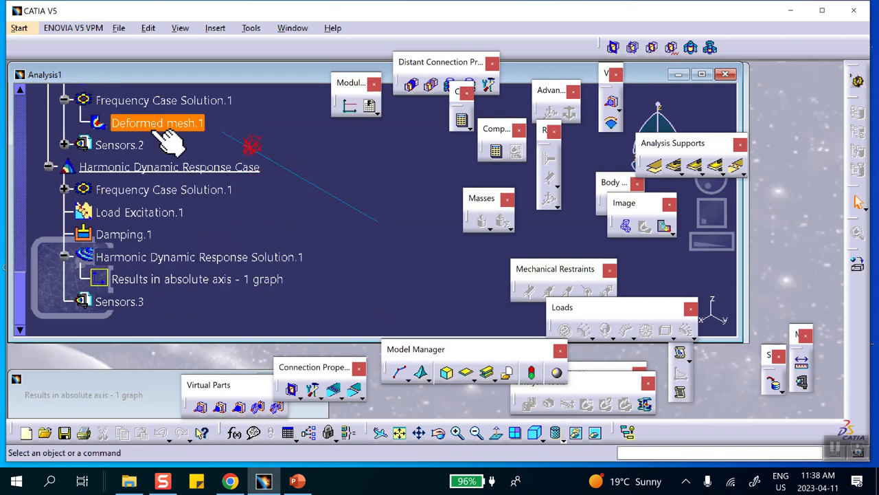
right_click(152, 124)
left_click(198, 333)
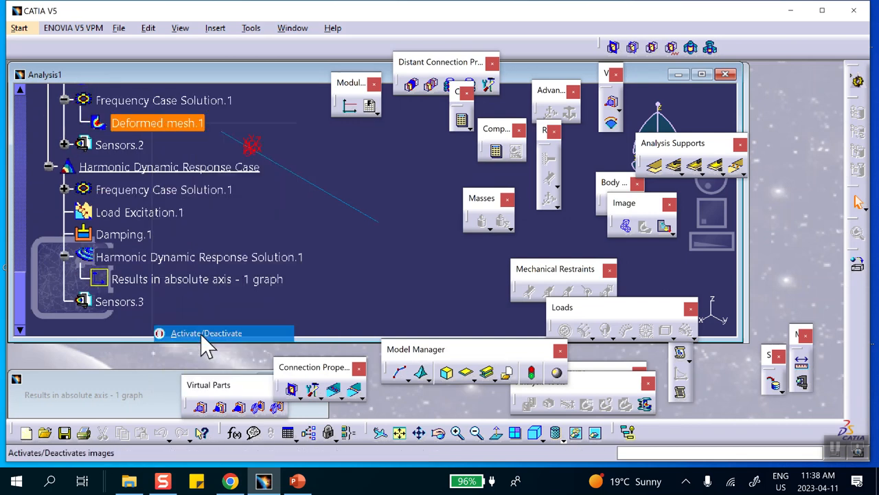
middle_click_drag(326, 225, 425, 180)
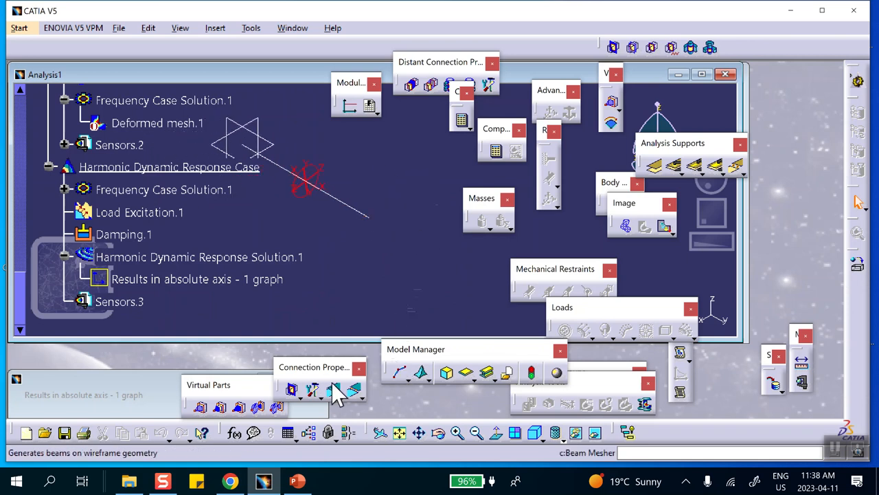
- Edit the harmonic response graph and add node 1 at the line's free end with the TX, TY and TZ components
double_click(179, 281)
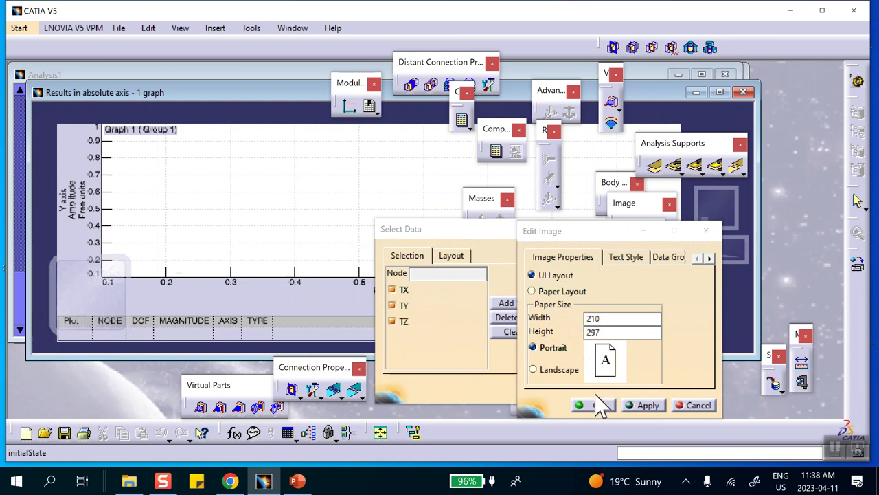
left_click(598, 406)
left_click(420, 273)
left_click(695, 92)
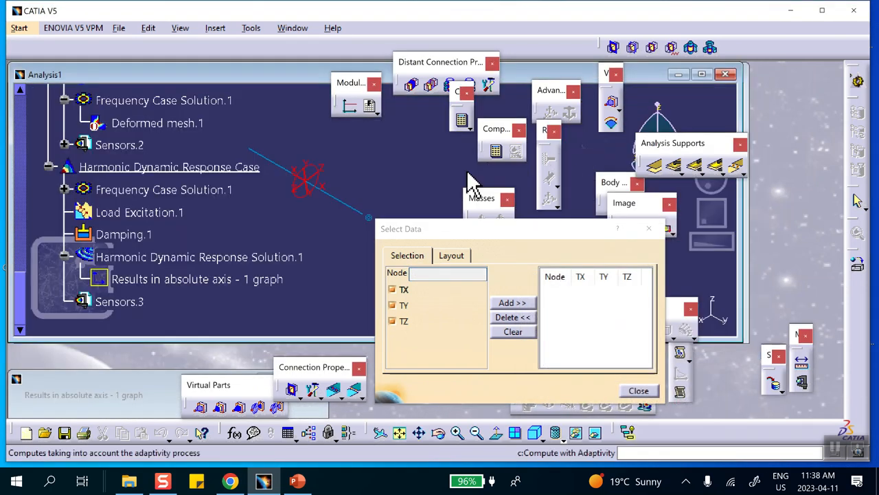
middle_click_drag(364, 227, 291, 163)
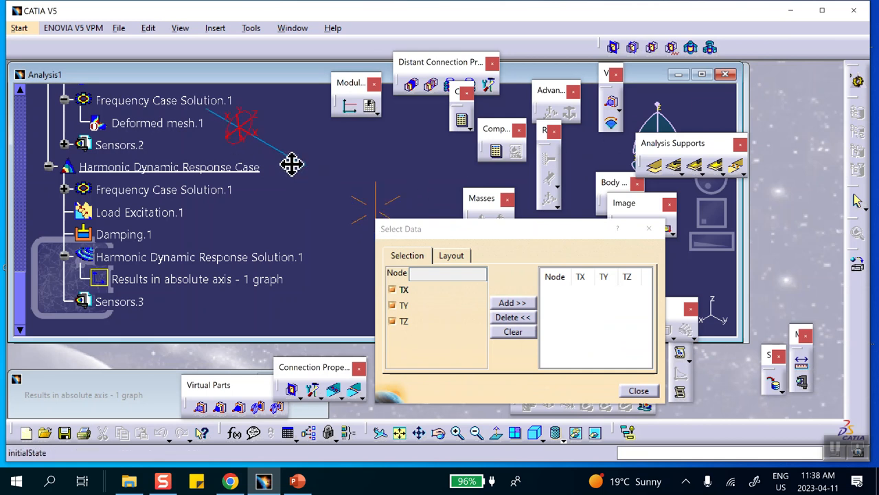
left_click(301, 164)
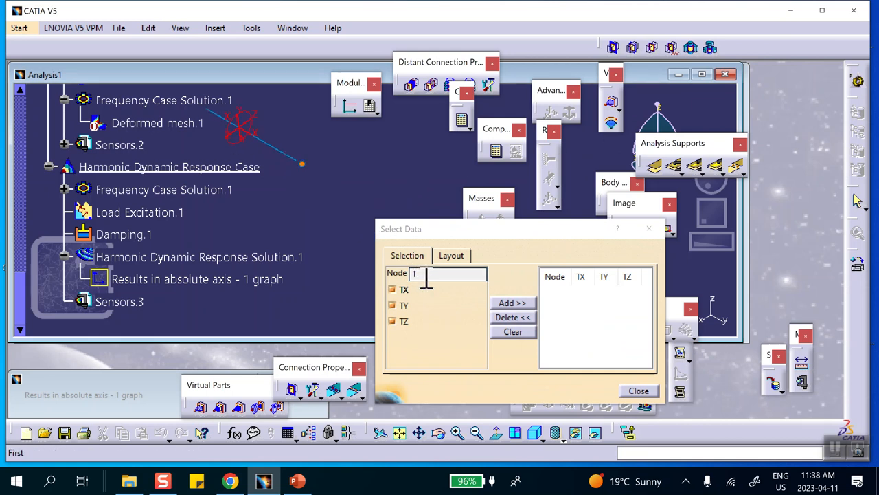
middle_click_drag(341, 221, 388, 221)
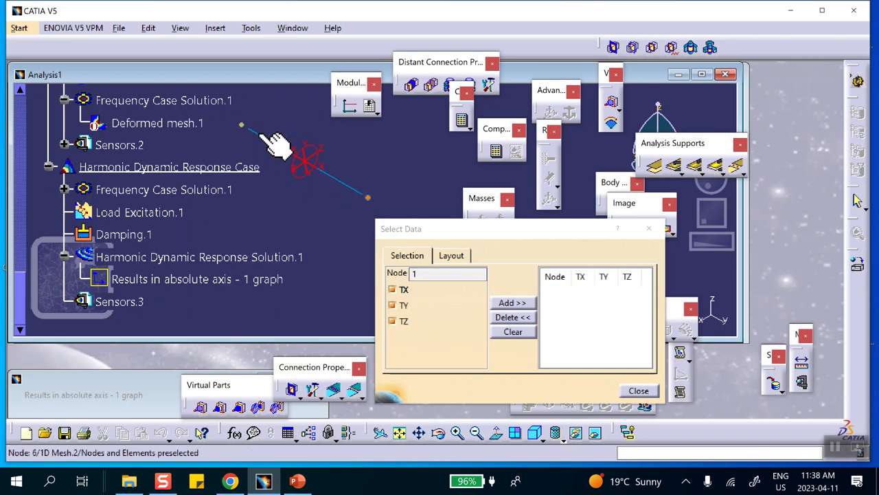
left_click(333, 177)
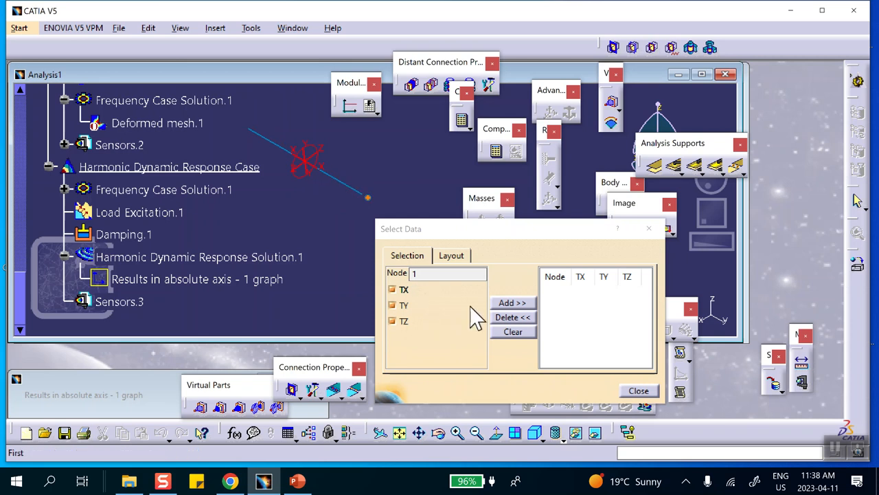
left_click(507, 303)
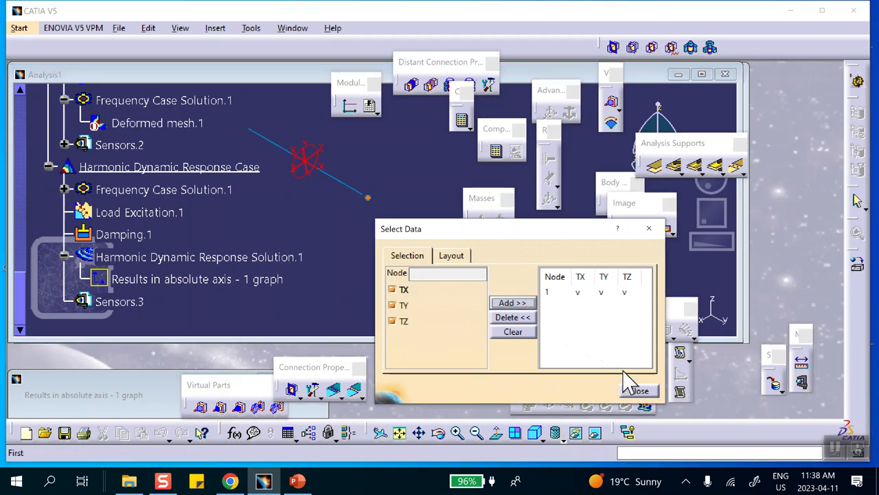
- Finish the node selection, reopen the harmonic response graph and examine the displacement curves of node 1
left_click(638, 391)
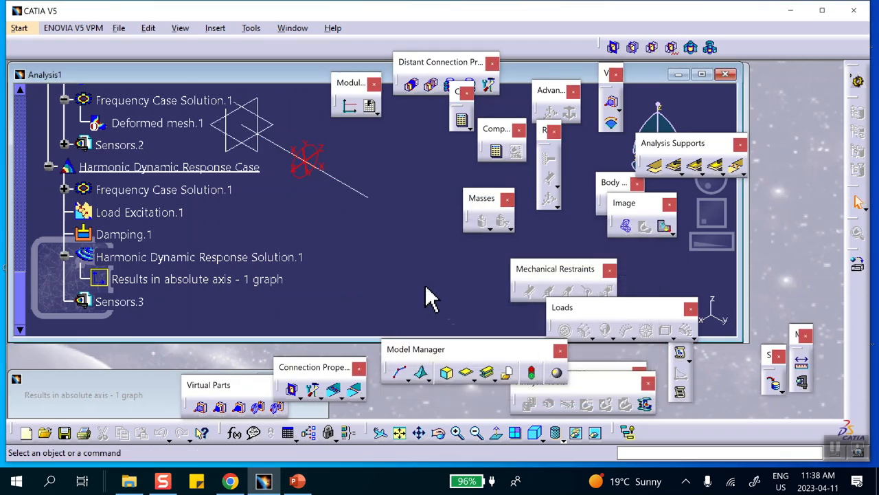
double_click(244, 278)
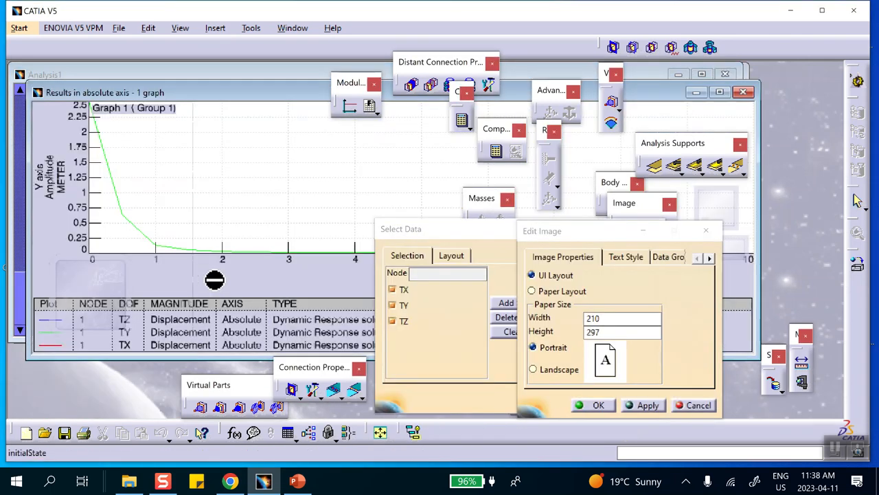
left_click(598, 405)
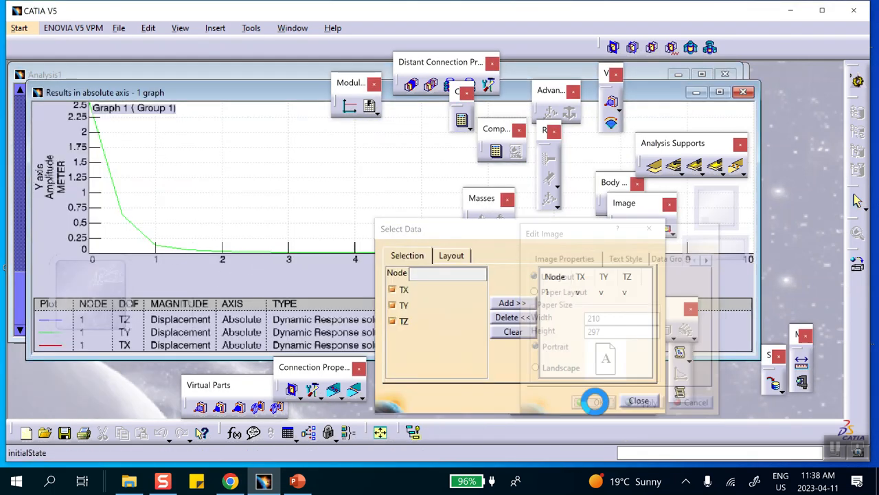
left_click(638, 401)
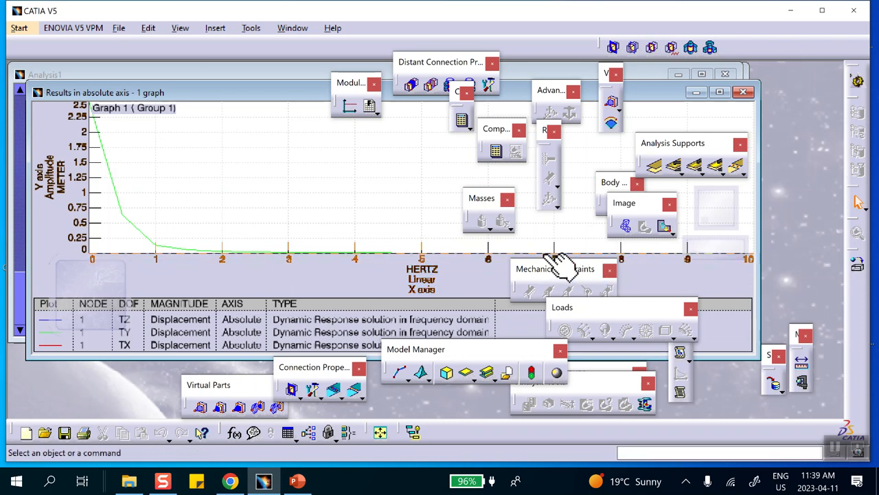
left_click(743, 92)
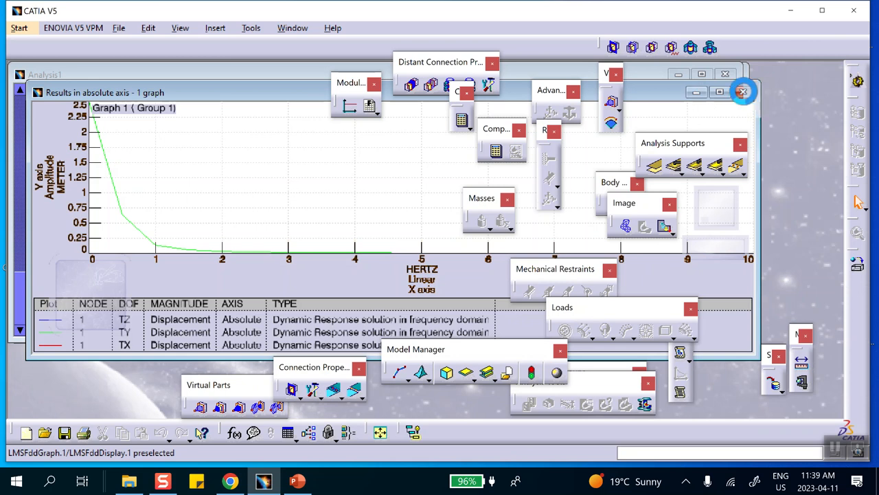
- Set the maximum sampling of Harmonic Dynamic Response Solution.1 to 2 Hz and check the solution's sampling settings
left_click(199, 254)
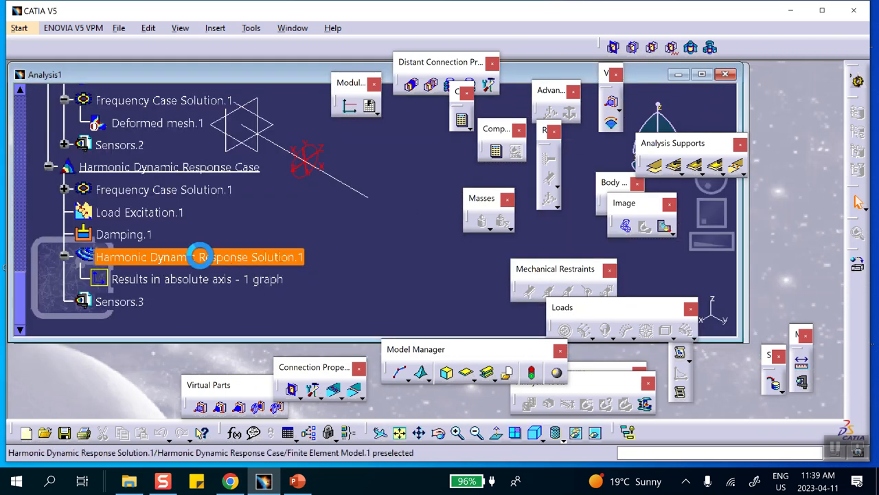
double_click(200, 255)
double_click(642, 220)
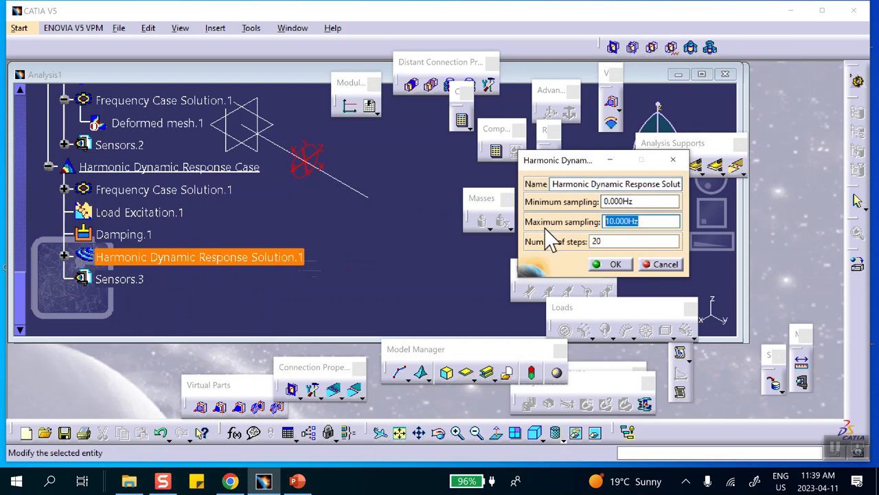
type("2")
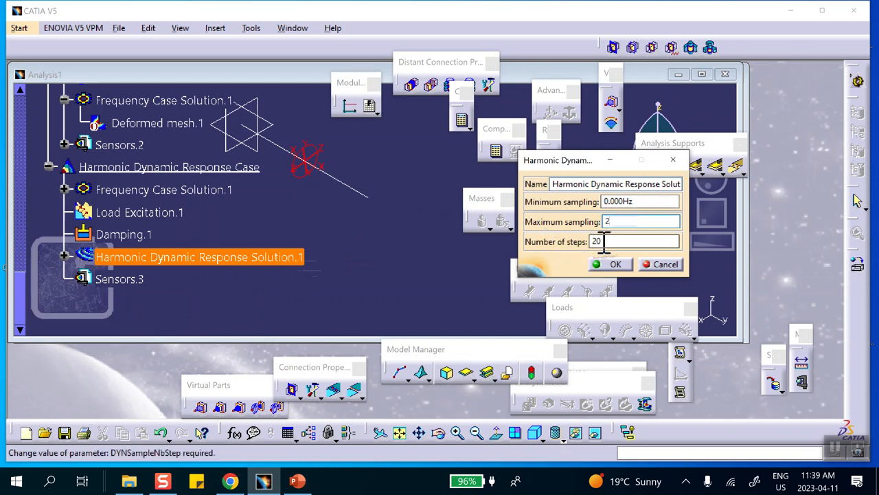
left_click(613, 265)
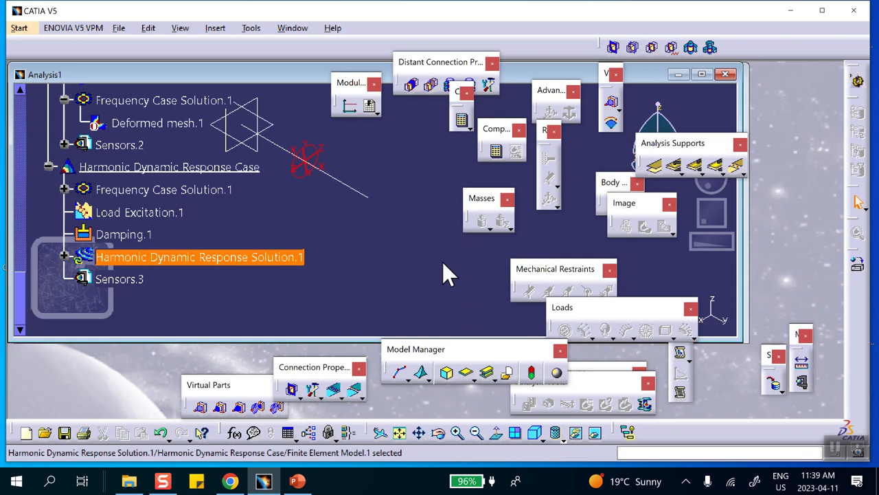
double_click(223, 261)
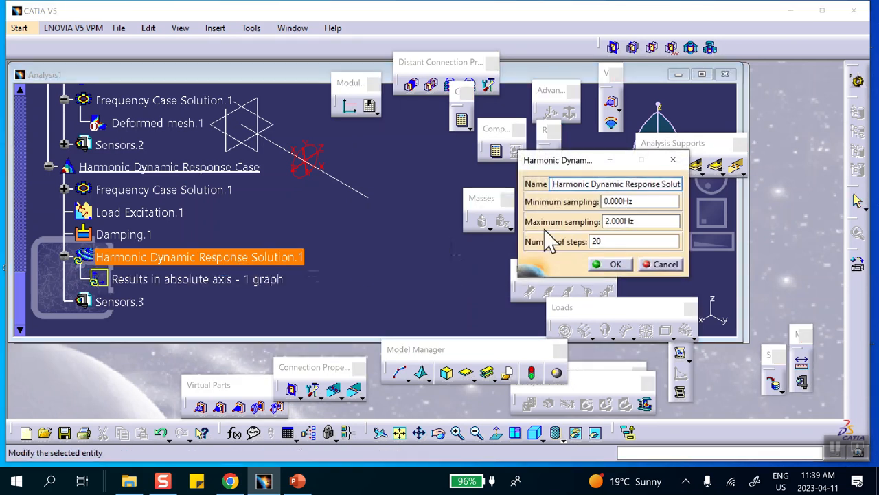
left_click(664, 264)
- Recompute and view the displacement graph of node 1 over the 0 to 2 Hz range
double_click(241, 278)
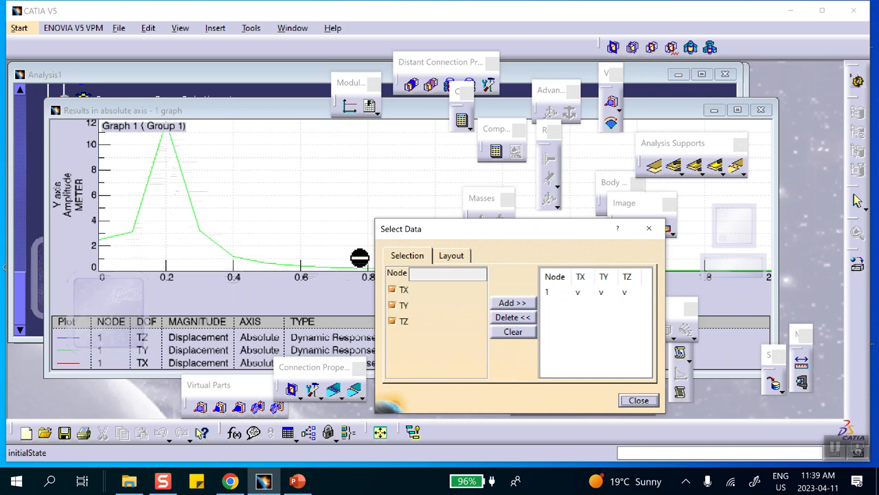
left_click(648, 228)
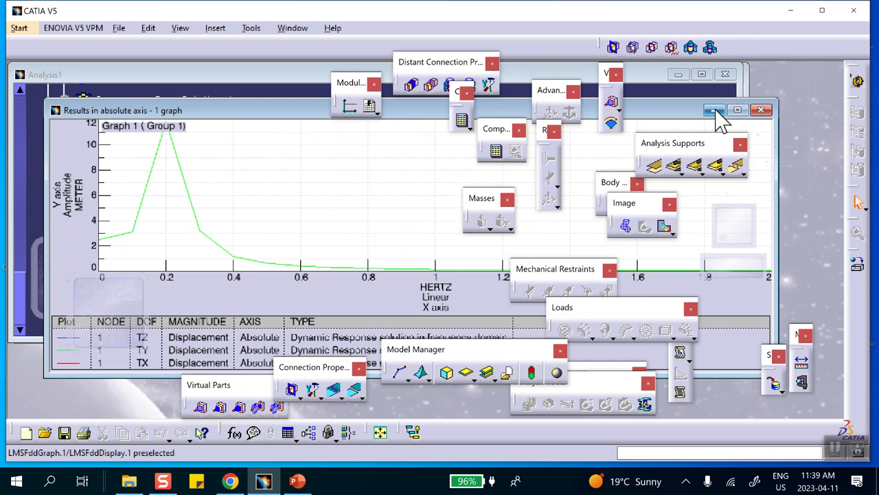
left_click(761, 110)
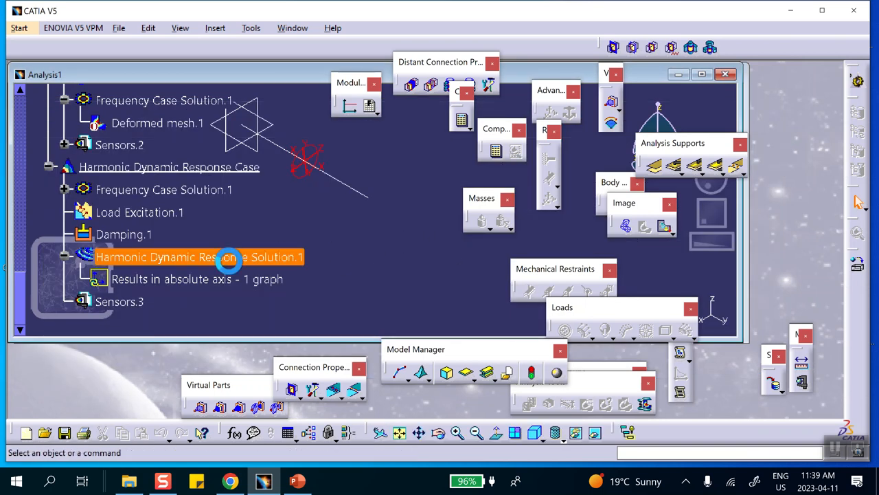
- Set the number of steps of Harmonic Dynamic Response Solution.1 to 200
left_click(229, 257)
double_click(228, 257)
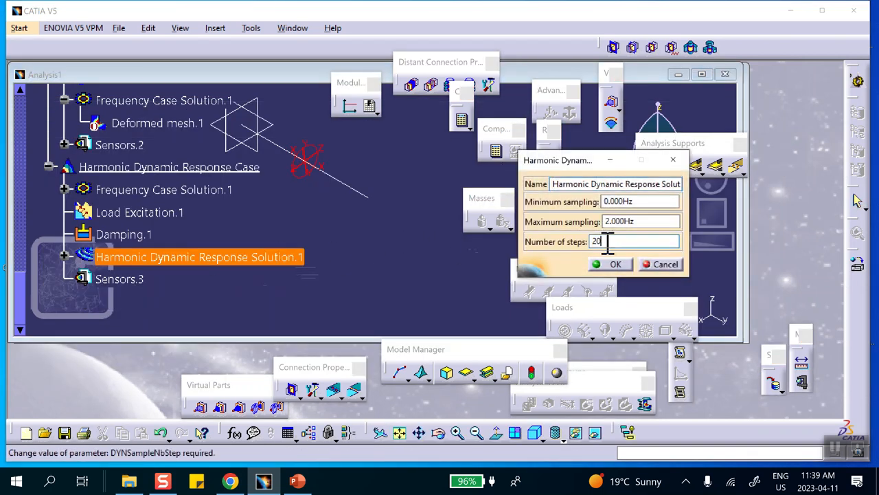
type("0")
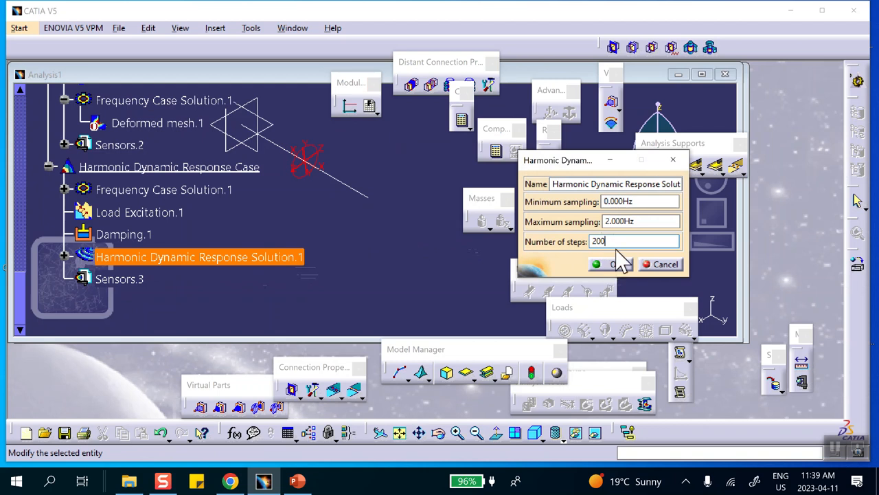
left_click(613, 265)
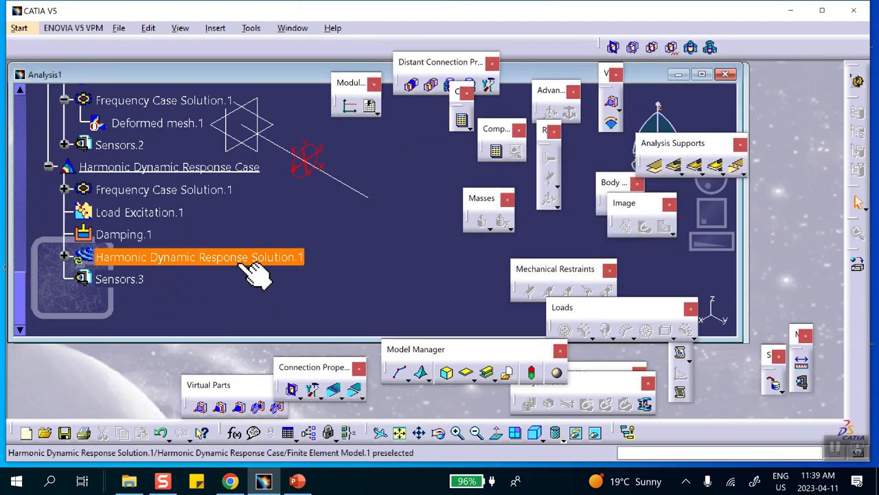
- Reopen the refined displacement graph and compare its peak with the theoretical amplitude curves on slide 3 in PowerPoint
scroll(206, 196, "down", 2)
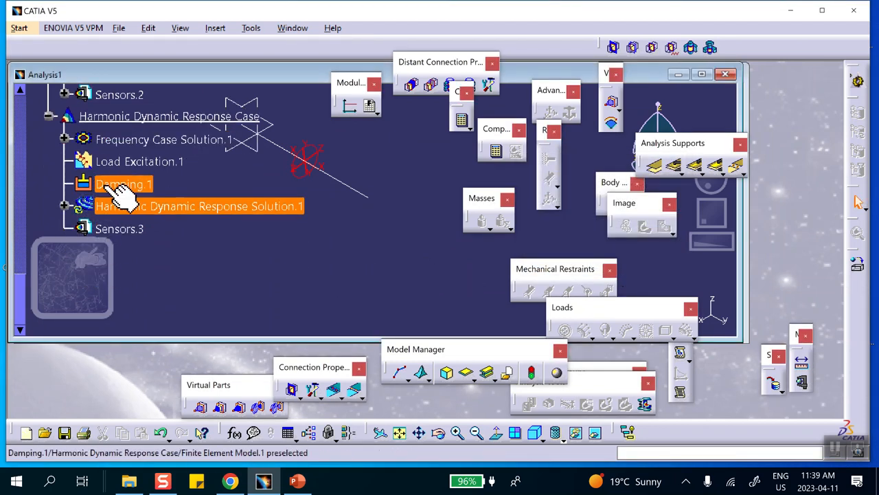
left_click(65, 206)
double_click(186, 230)
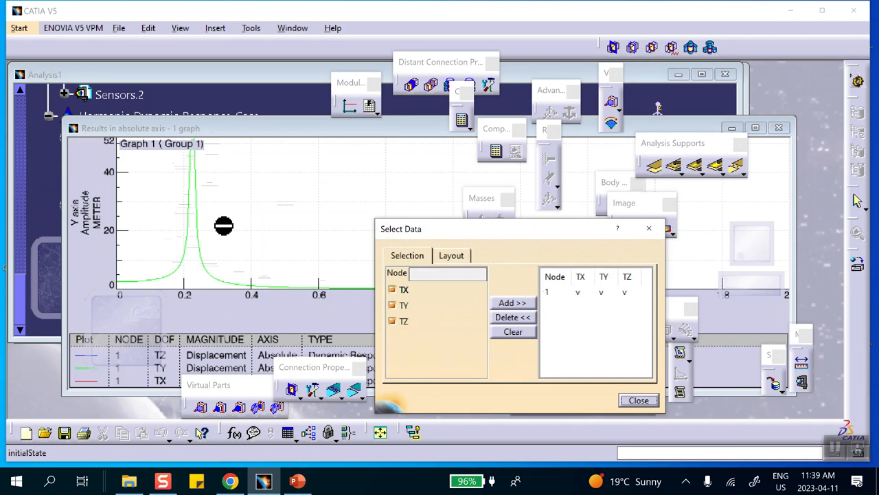
left_click(297, 480)
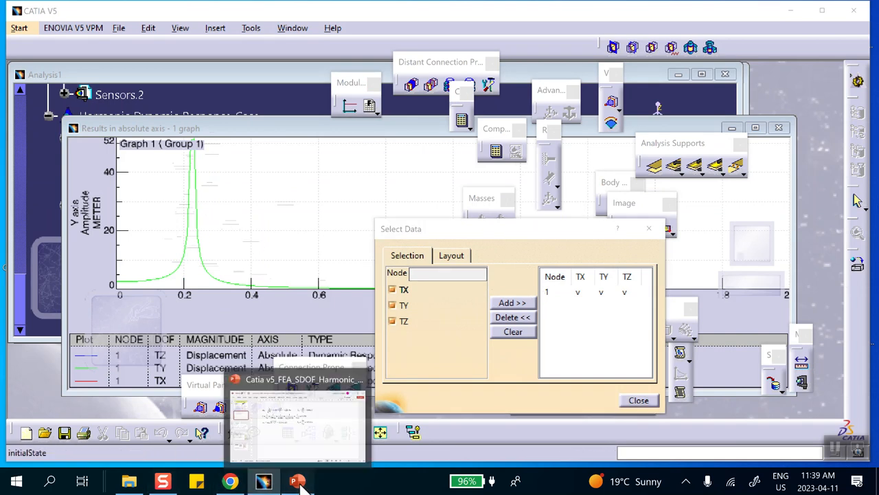
left_click(63, 248)
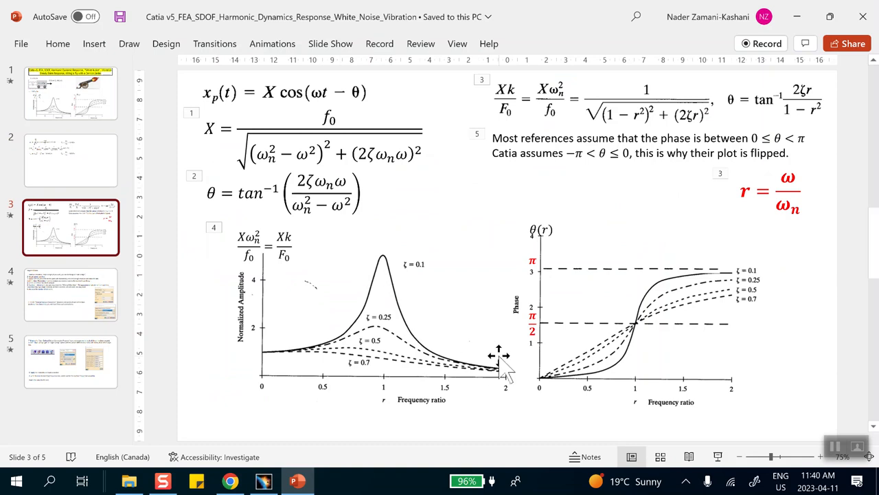
left_click(798, 17)
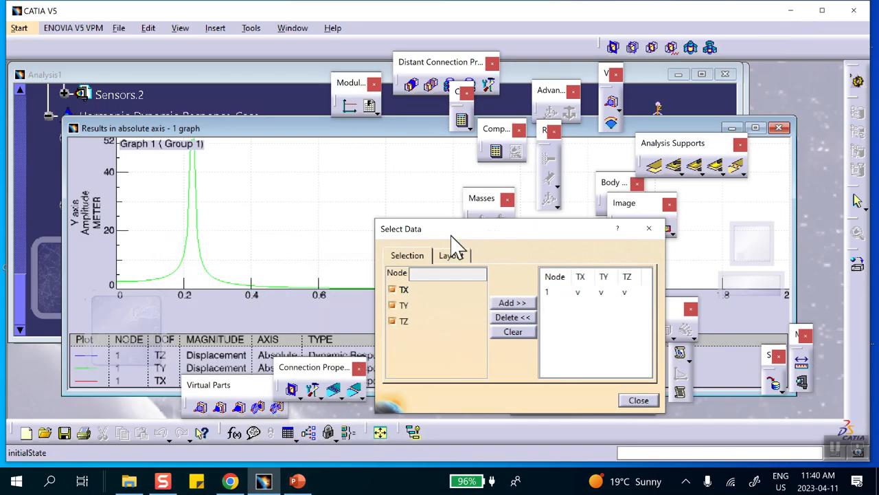
left_click(636, 400)
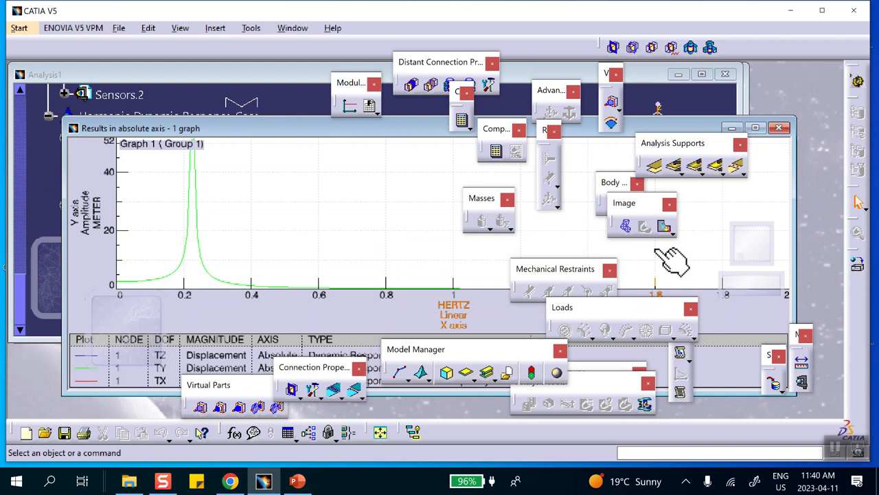
left_click(732, 129)
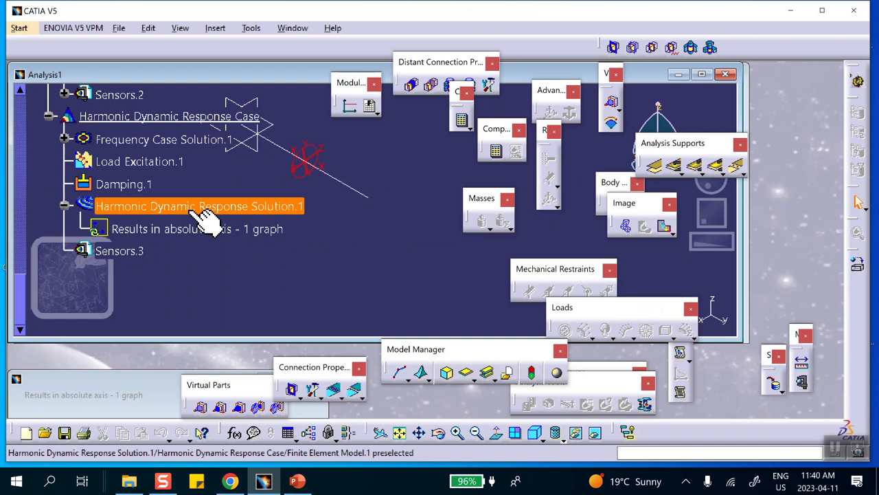
- Set the global critical damping ratio of the modal damping Damping.1 to 17.6%
left_click(127, 184)
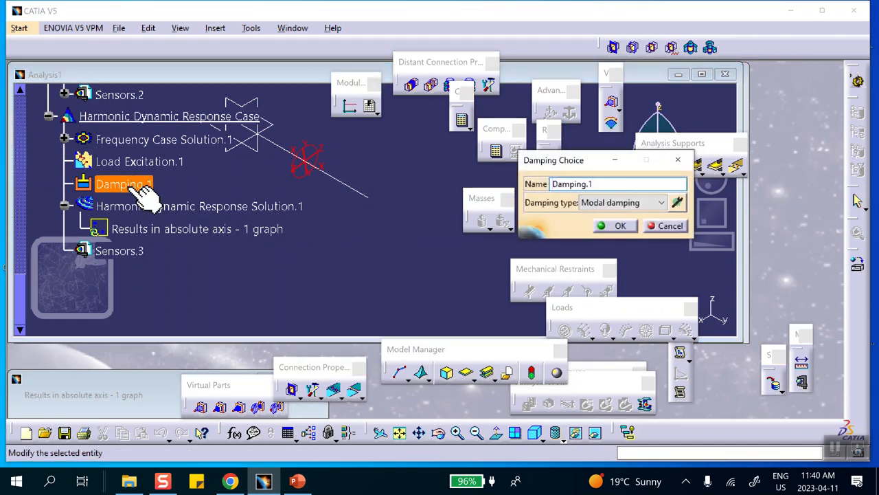
left_click(676, 202)
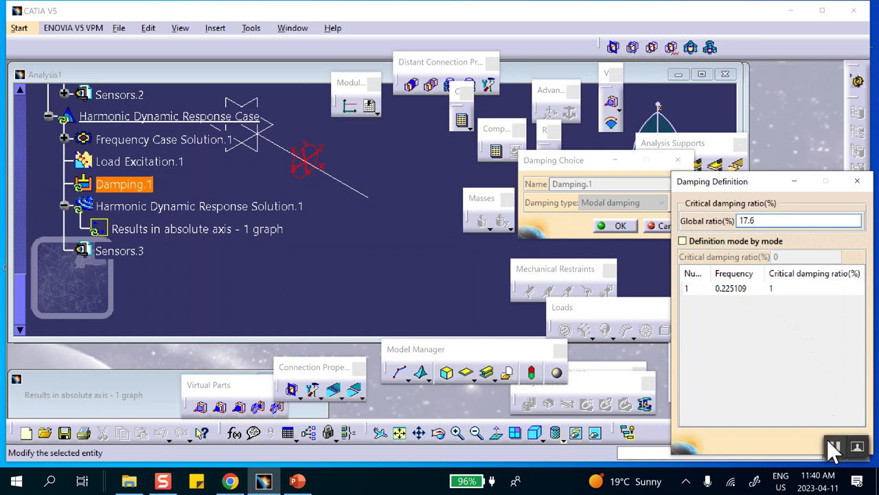
left_click_drag(763, 186, 638, 166)
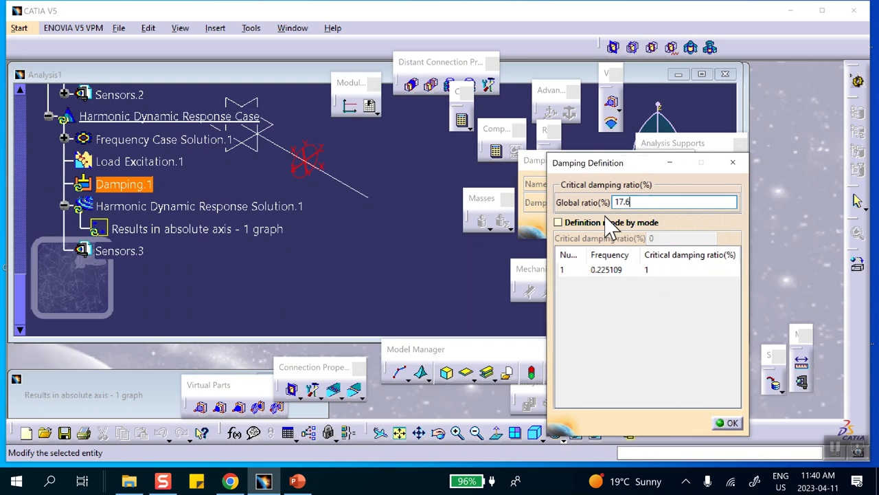
left_click(731, 423)
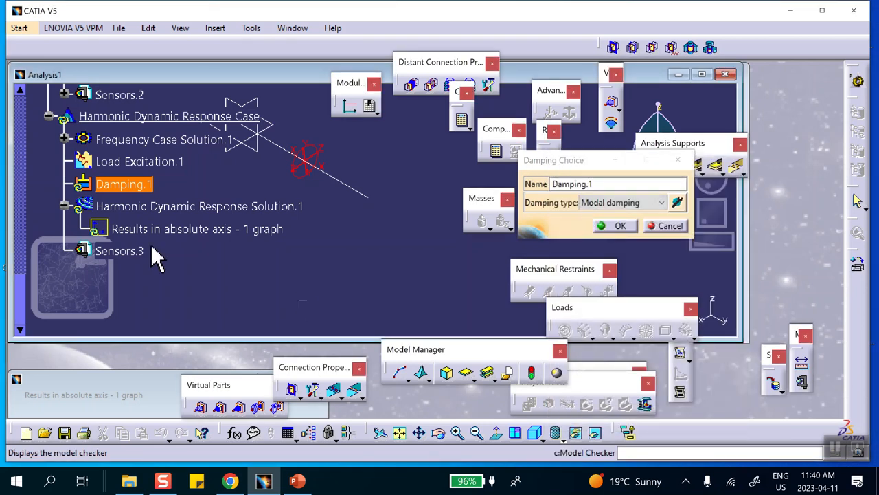
left_click(615, 226)
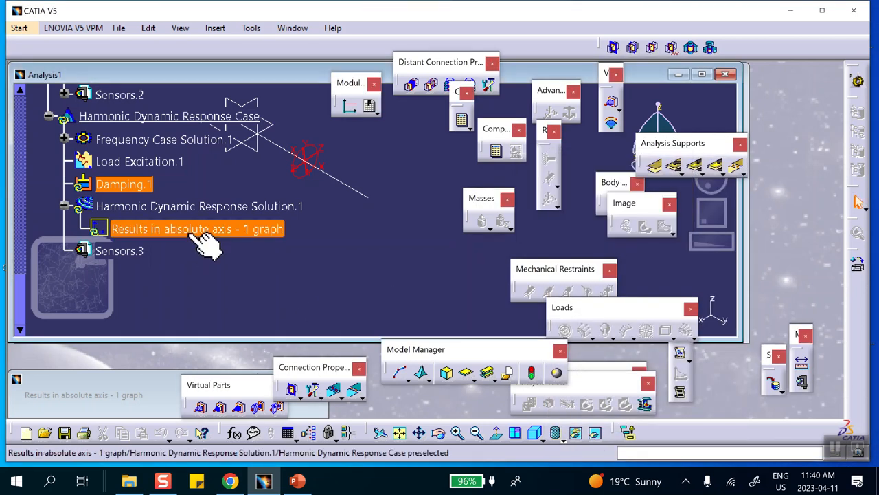
- Update the displacement graph for the changed damping and compare it with the theoretical curves and formulas in PowerPoint
double_click(186, 229)
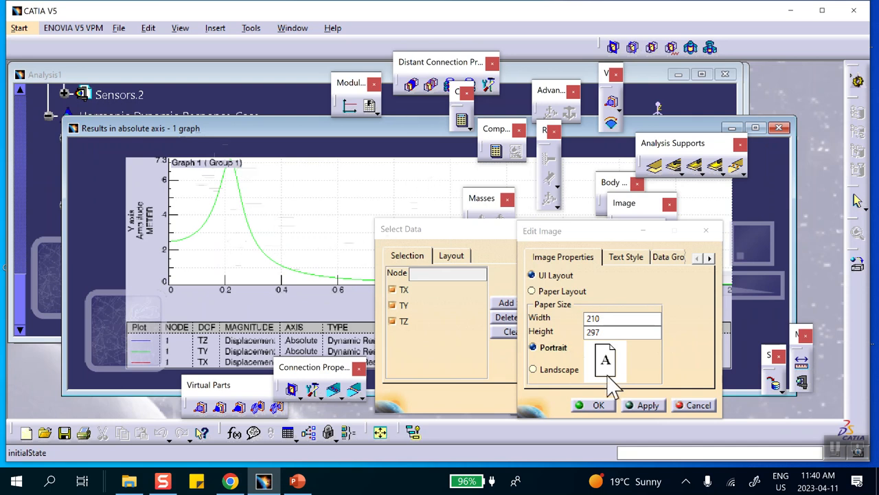
left_click(598, 405)
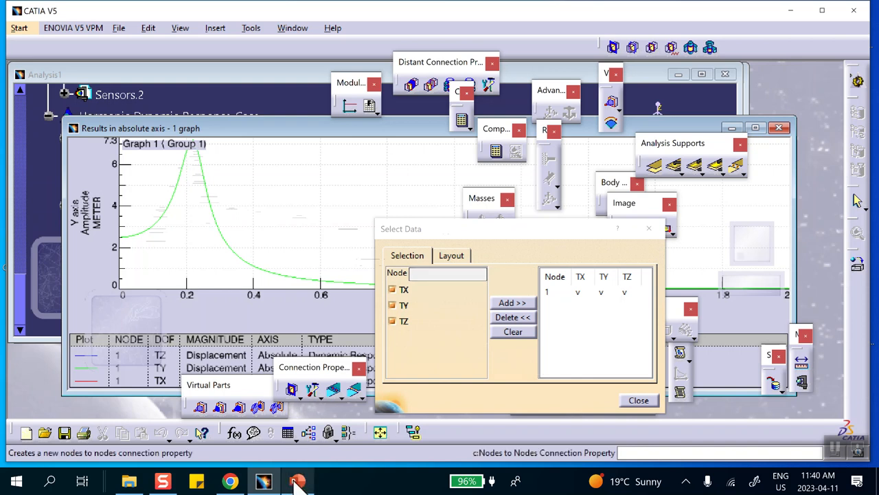
left_click(297, 481)
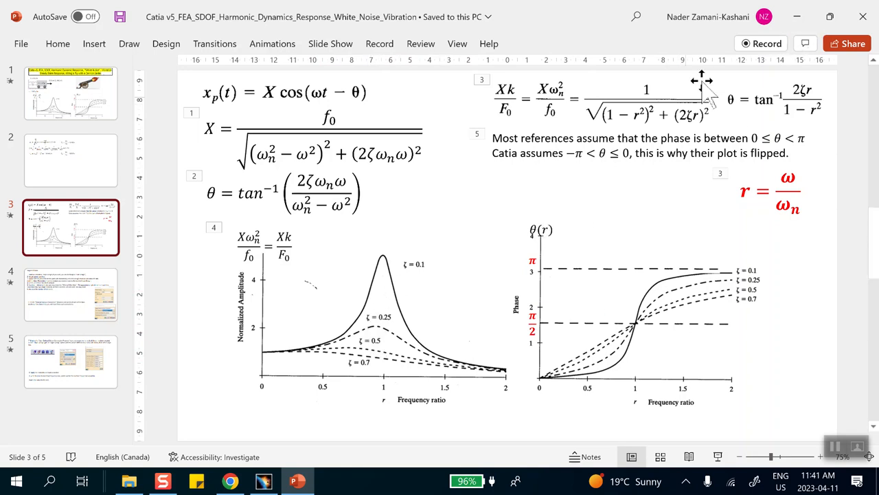
left_click(797, 18)
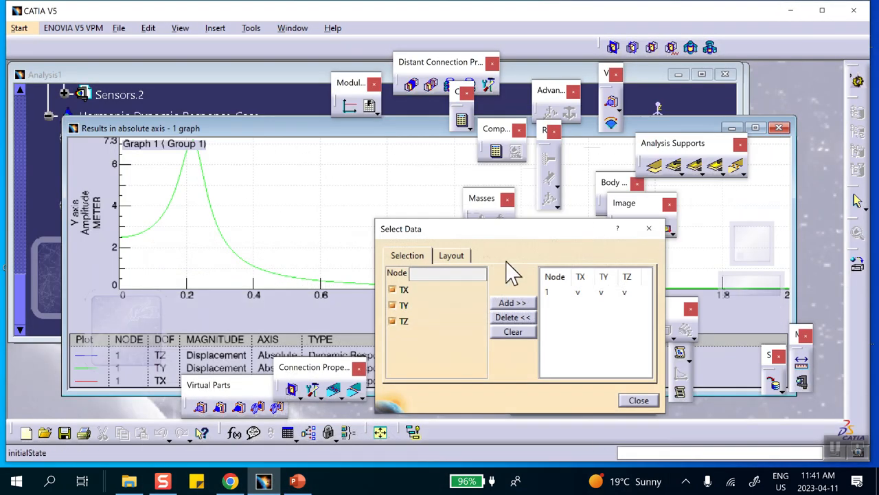
left_click(638, 400)
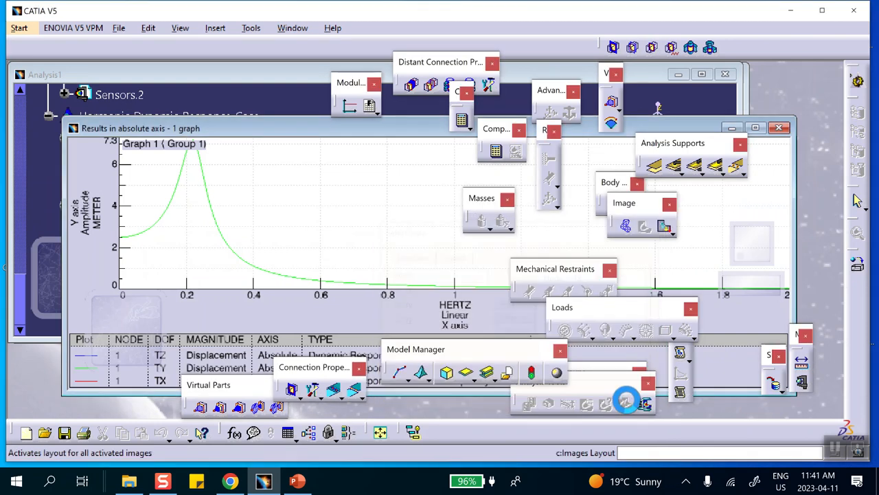
left_click(779, 128)
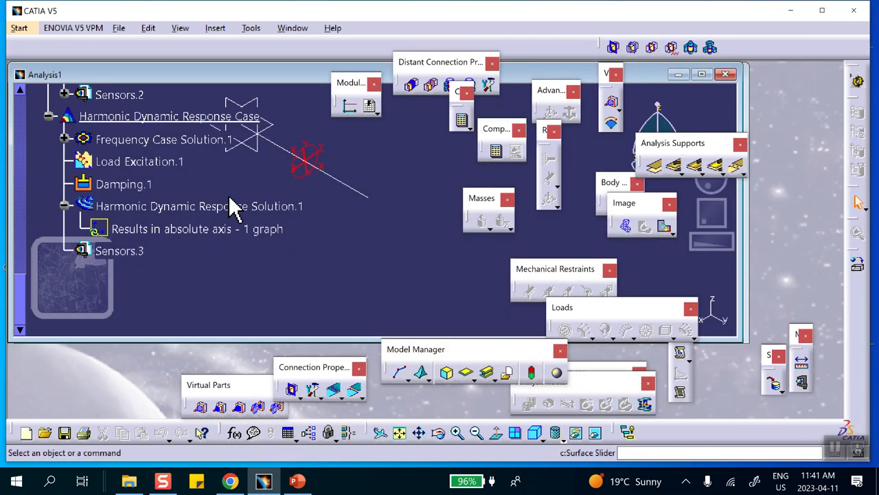
- Reopen the absolute-axis results graph and switch its Y-axis format to phase degrees
double_click(206, 223)
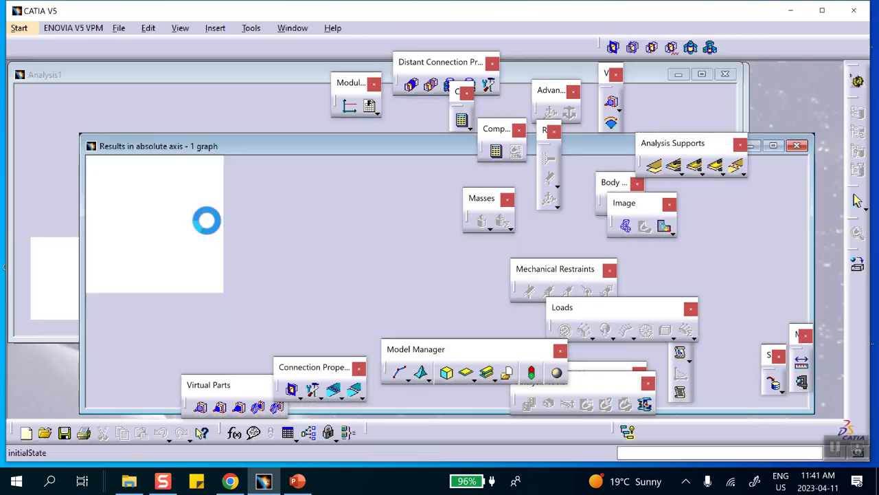
left_click(638, 400)
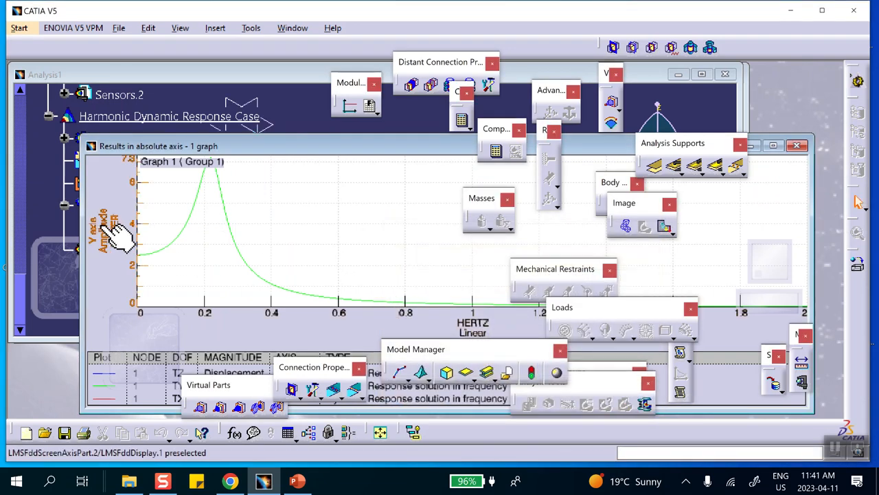
right_click(103, 227)
mouse_move(137, 253)
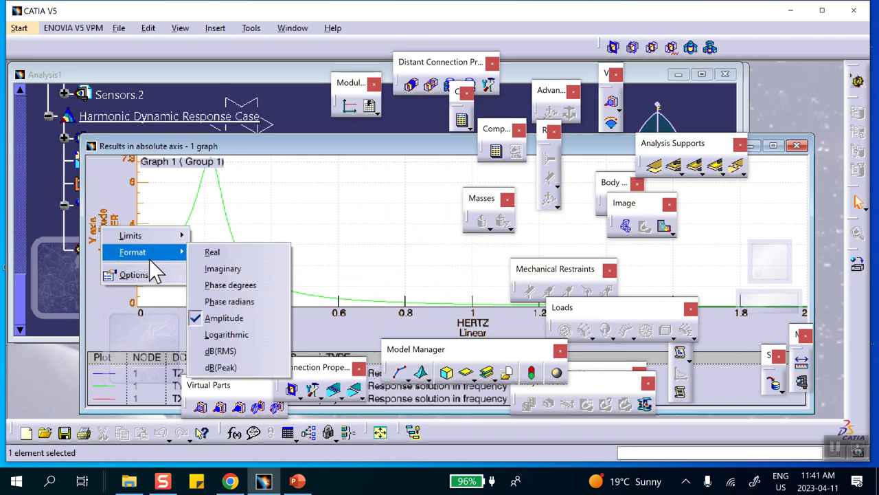
left_click(227, 285)
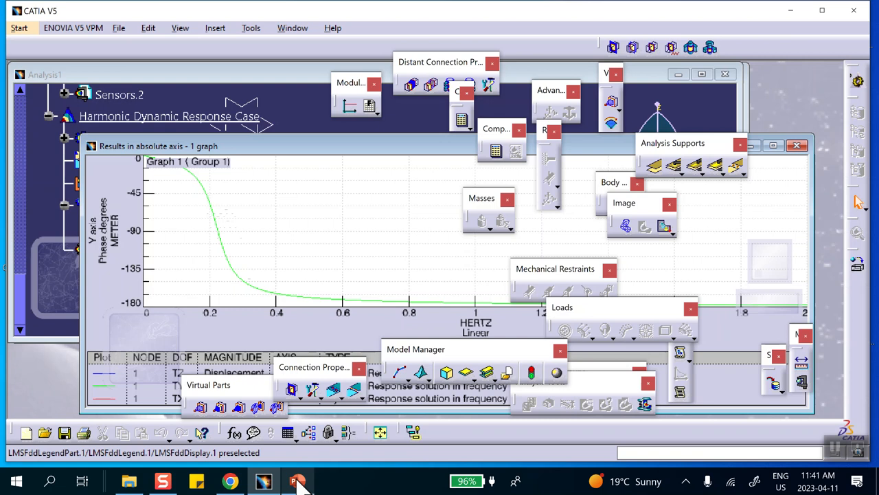
- Compare the phase plot with the theoretical phase curves and the phase-range note on slide 3 in PowerPoint, and return to CATIA
left_click(296, 481)
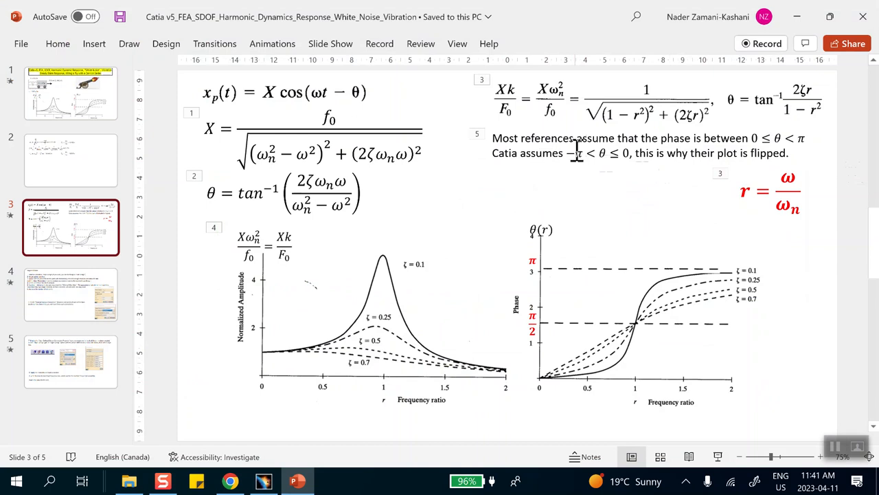
left_click_drag(571, 153, 625, 153)
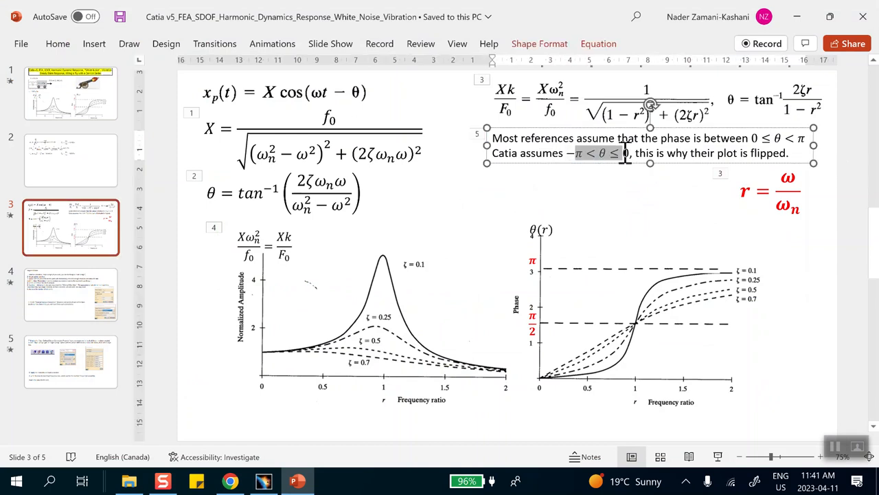
left_click(624, 184)
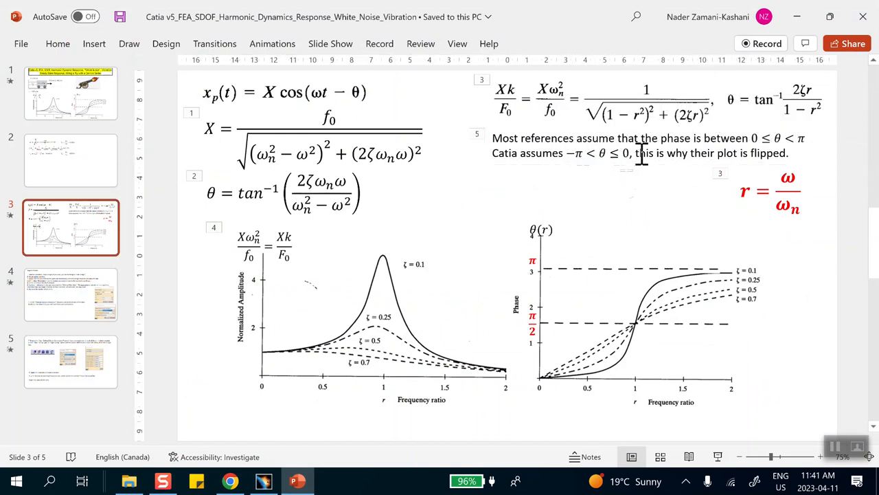
left_click(796, 17)
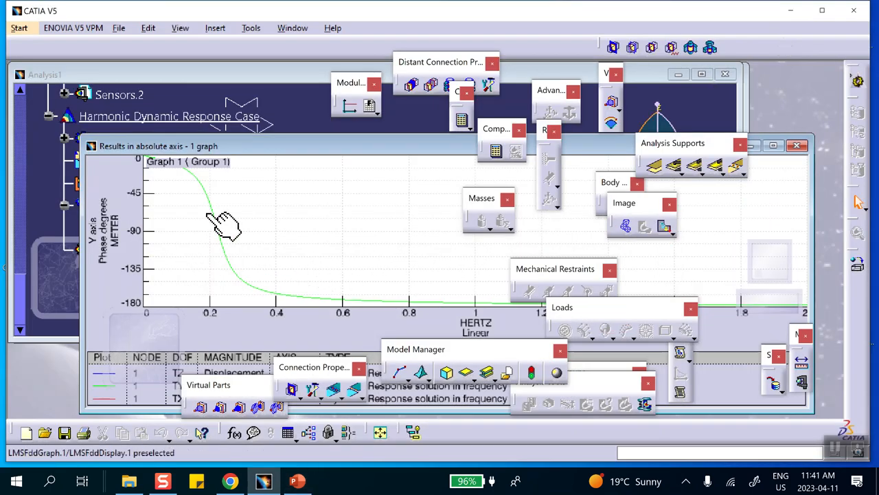
- View the response graph in Real format, restore the Y axis to Amplitude, and close the graph
right_click(100, 233)
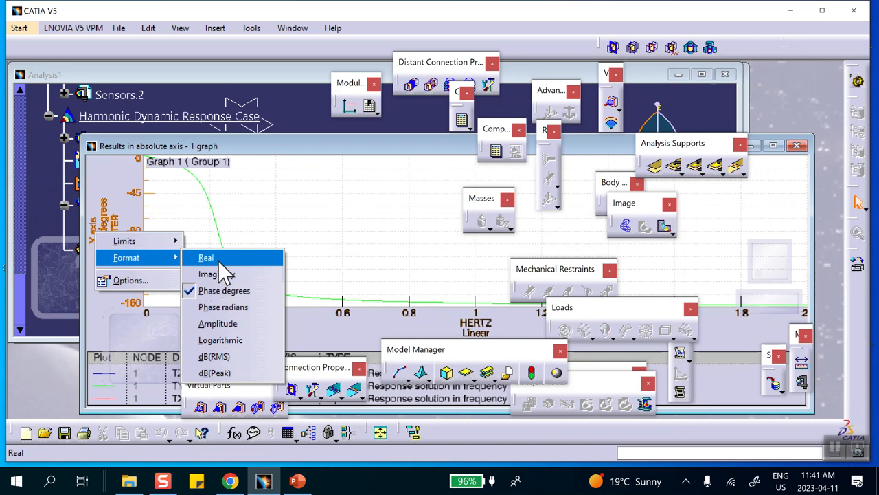
left_click(219, 260)
right_click(103, 233)
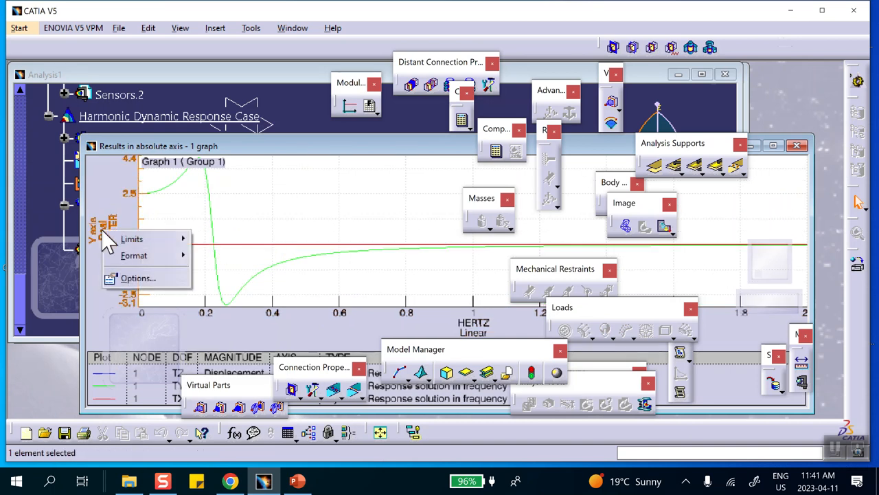
mouse_move(133, 256)
left_click(234, 319)
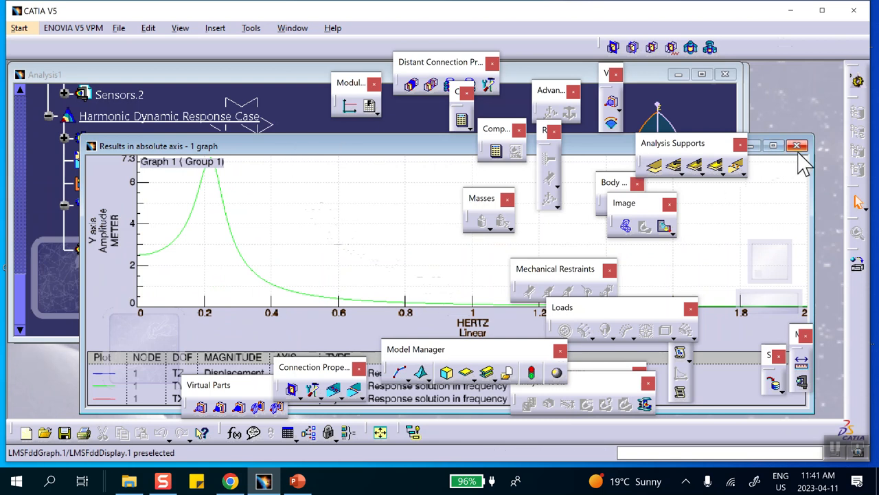
left_click(796, 146)
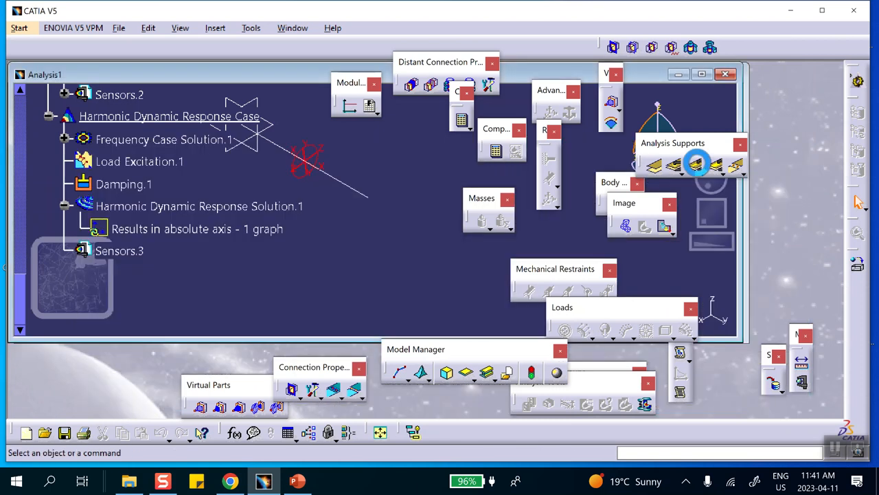
- Set the global critical damping ratio of the modal damping Damping.1 to 0%
double_click(121, 184)
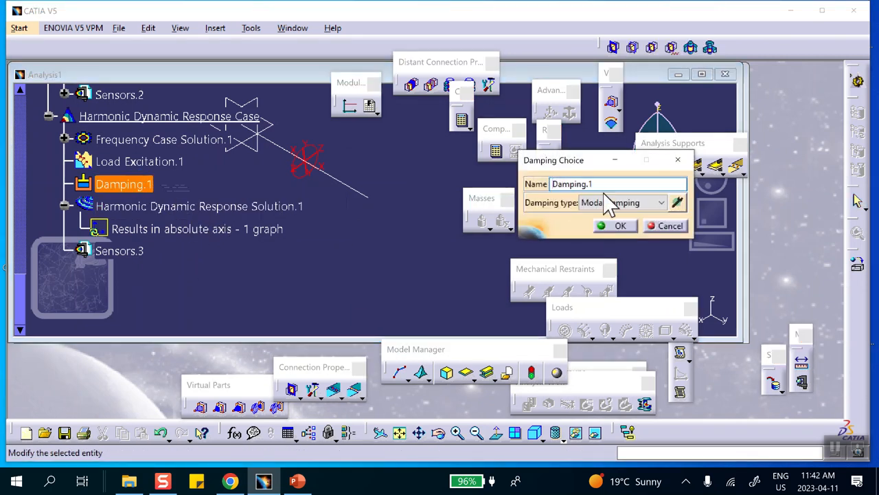
left_click(678, 202)
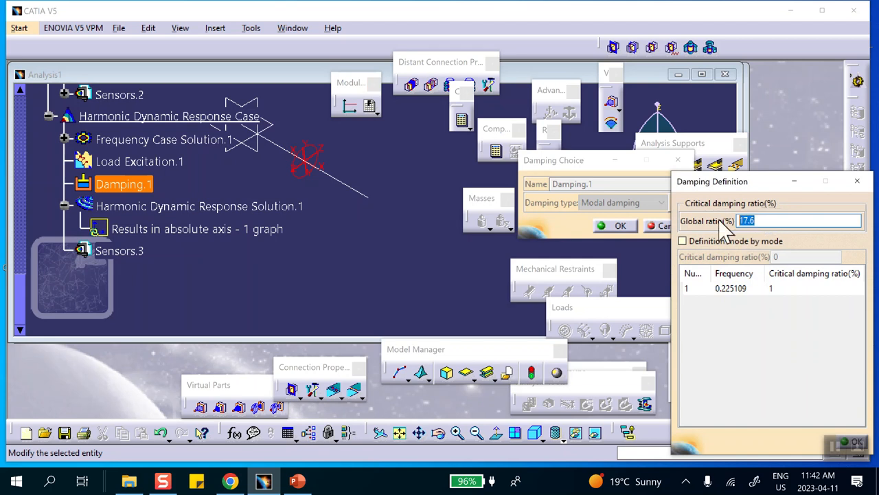
type("0")
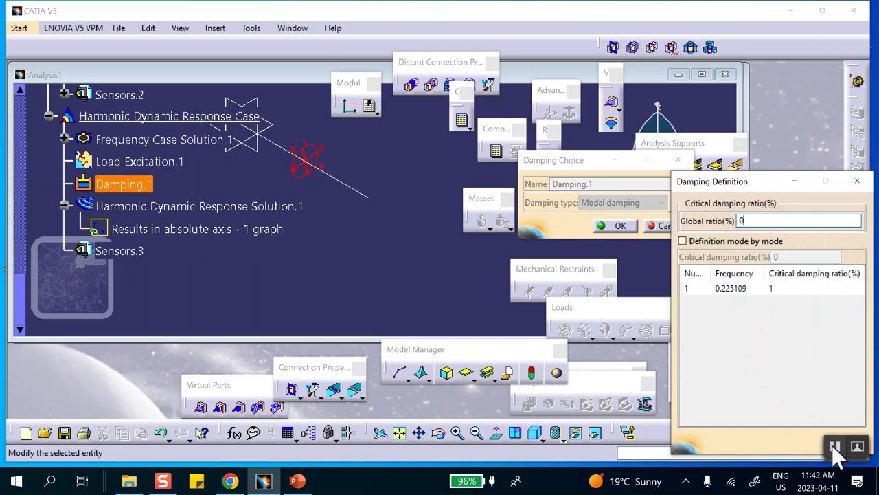
left_click_drag(773, 180, 641, 165)
left_click(727, 430)
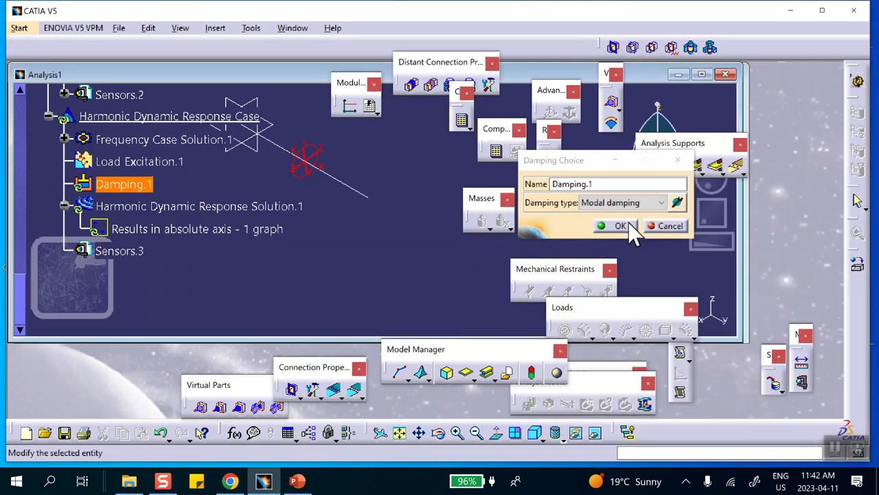
left_click(621, 226)
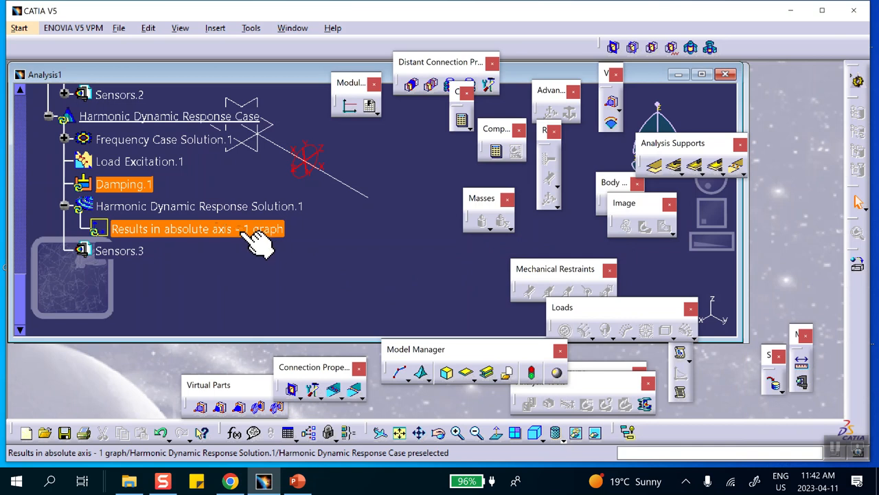
- Reopen the absolute-axis results graph to examine the undamped displacement amplitude, keeping the existing data selection
double_click(229, 234)
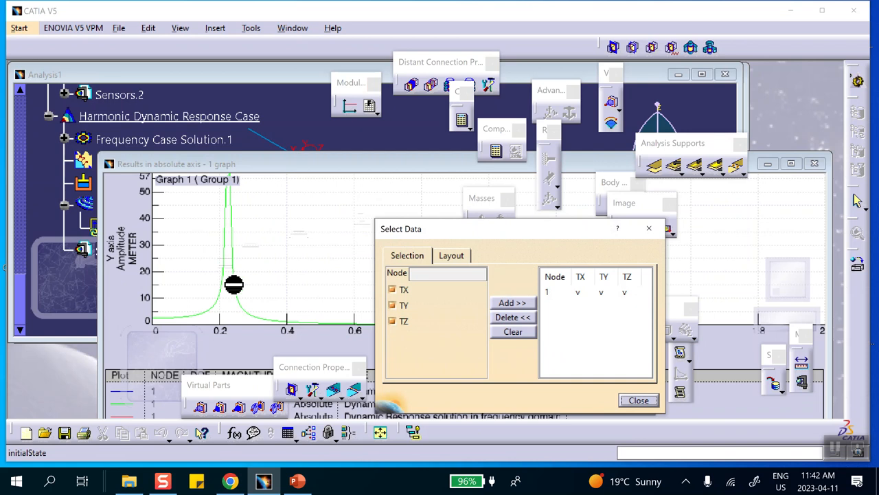
left_click_drag(500, 234, 489, 201)
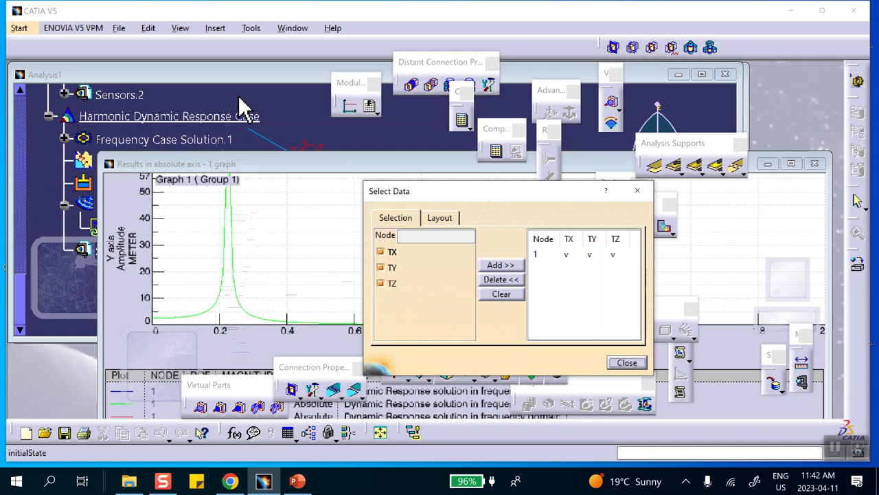
left_click(625, 362)
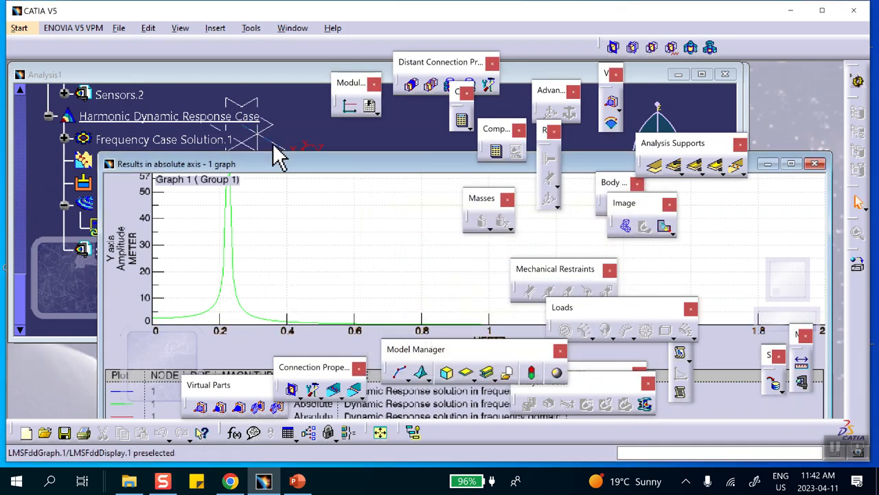
- Return to the Analysis1 window and review its specification tree from the harmonic response case back to Finite Element Model.1
left_click(289, 79)
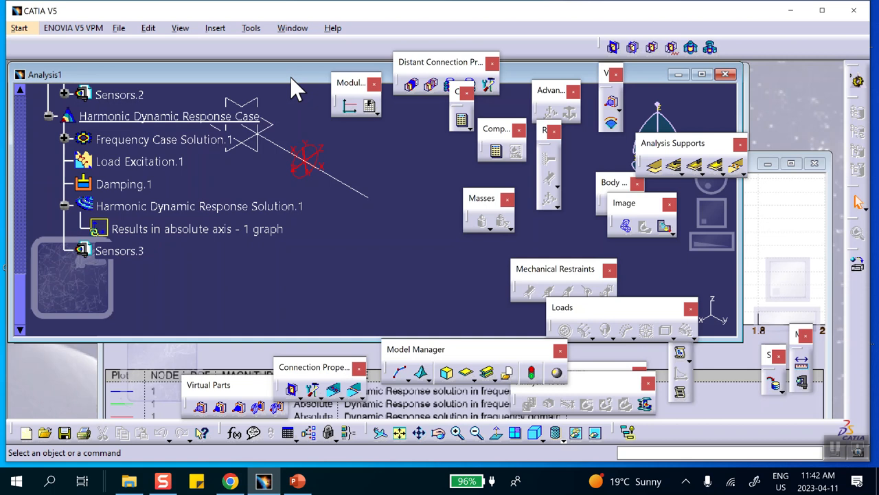
scroll(265, 226, "up", 5)
scroll(234, 230, "up", 3)
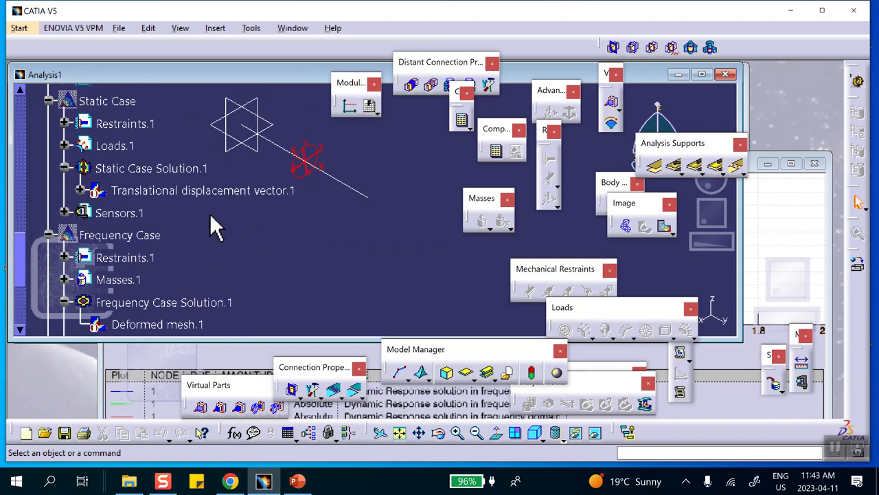
scroll(144, 147, "up", 6)
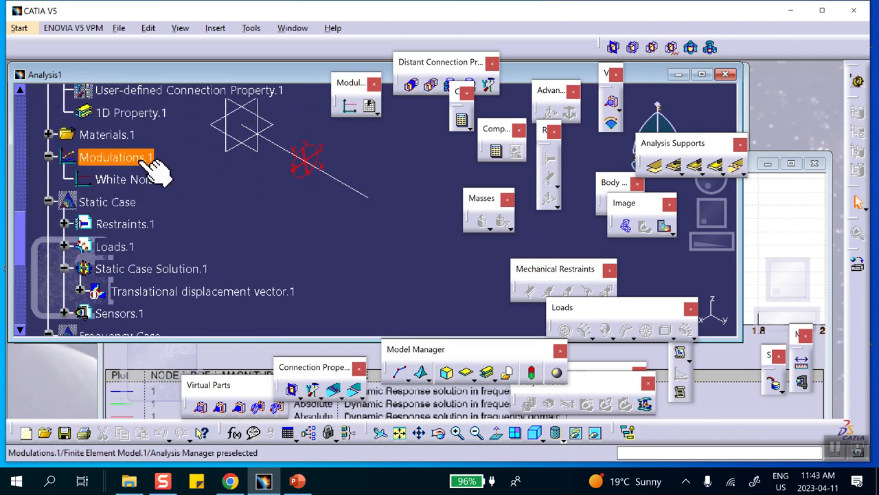
scroll(145, 164, "up", 6)
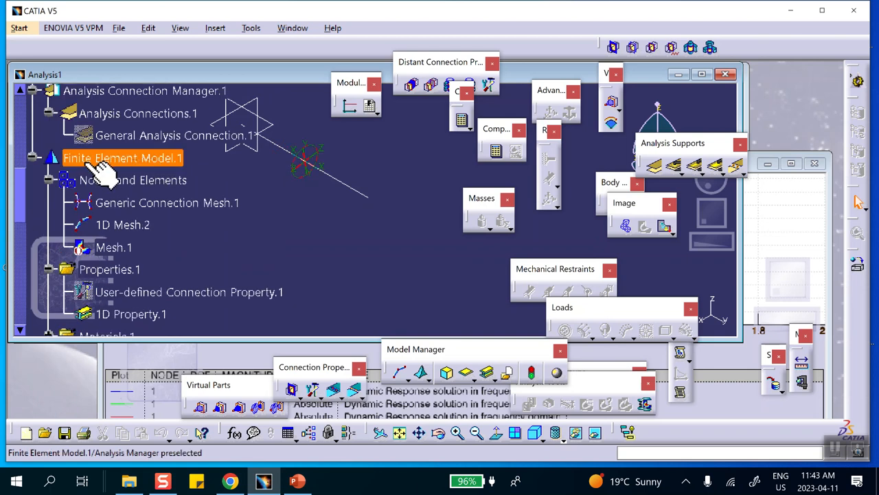